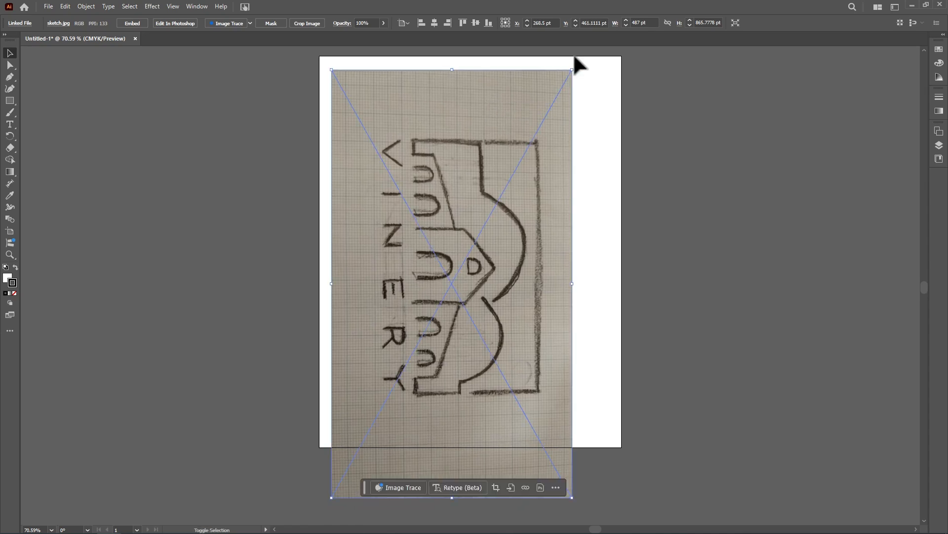
# - Rotate the winery sketch 90° counterclockwise at 640 × 360 pt and move it onto the artboard's upper half, at about X 311, Y 280 pt
pyautogui.moveTo(572, 70); pyautogui.dragTo(283, 228)
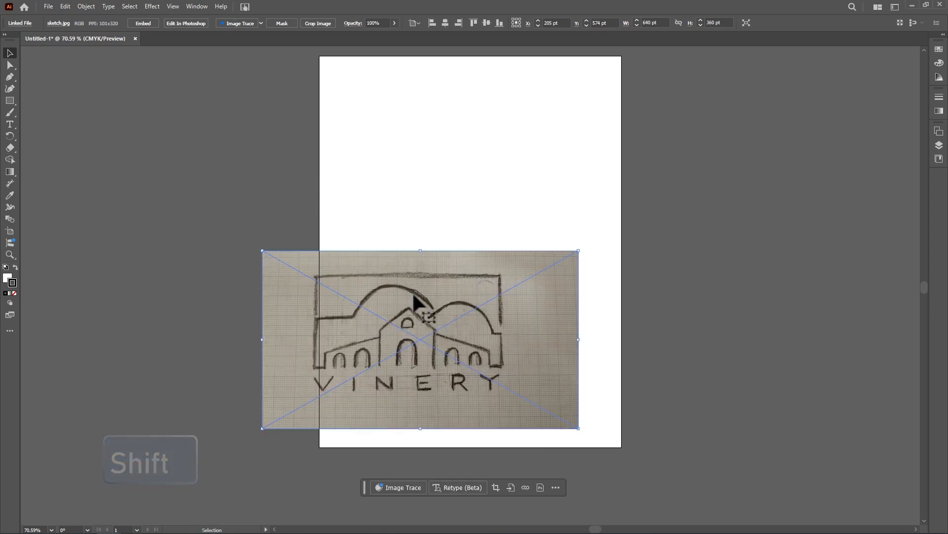
pyautogui.moveTo(445, 339)
pyautogui.mouseDown()
pyautogui.moveTo(494, 247)
pyautogui.moveTo(490, 188)
pyautogui.moveTo(499, 195)
pyautogui.mouseUp()
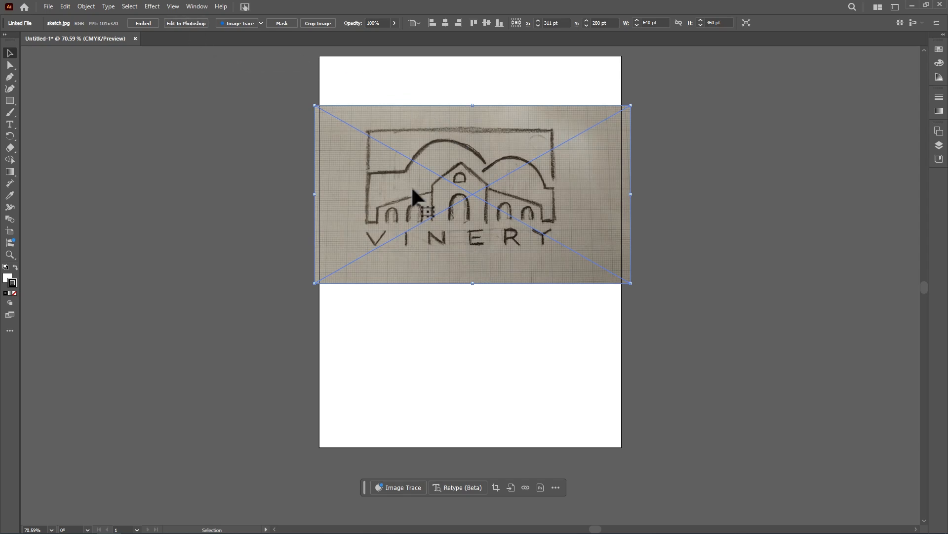
# - Reduce the sketch image's opacity to 50% to use it as a faint tracing template
pyautogui.click(196, 6)
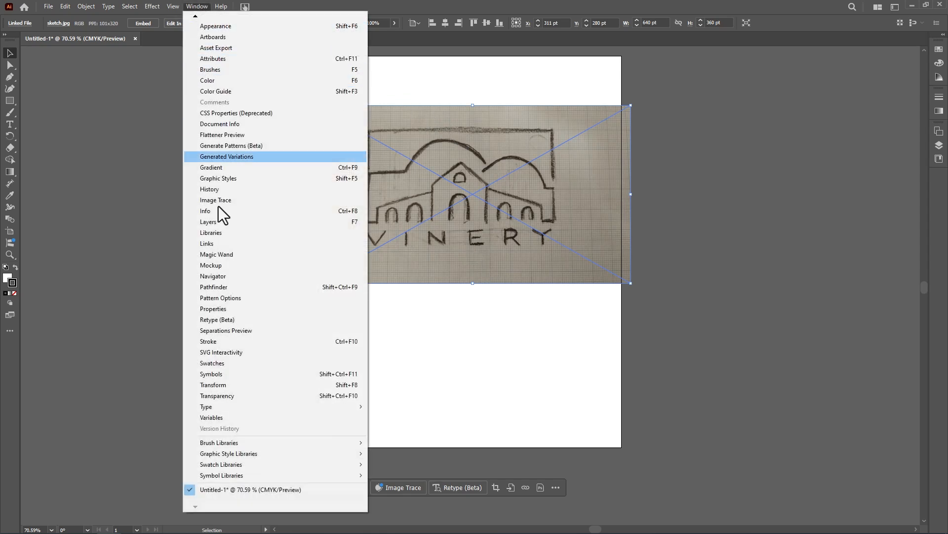
pyautogui.click(235, 395)
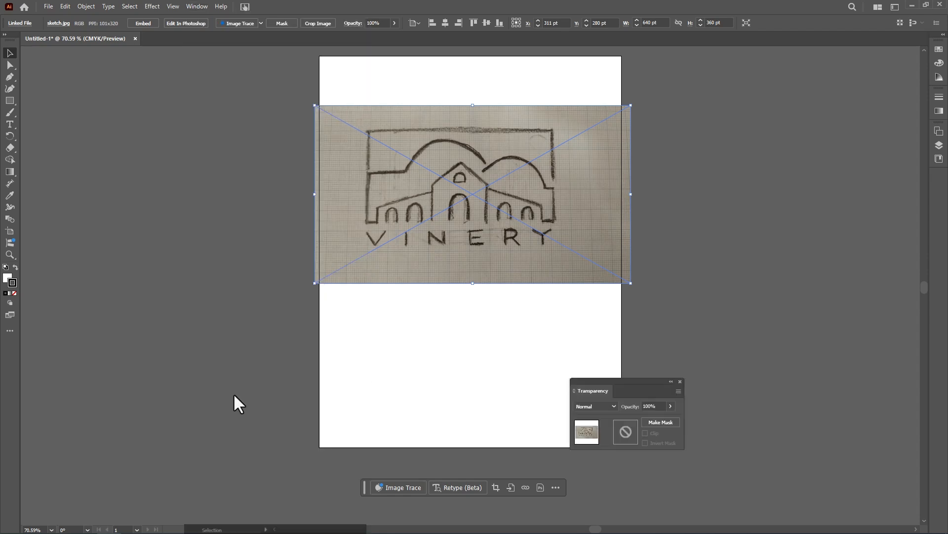
pyautogui.click(670, 406)
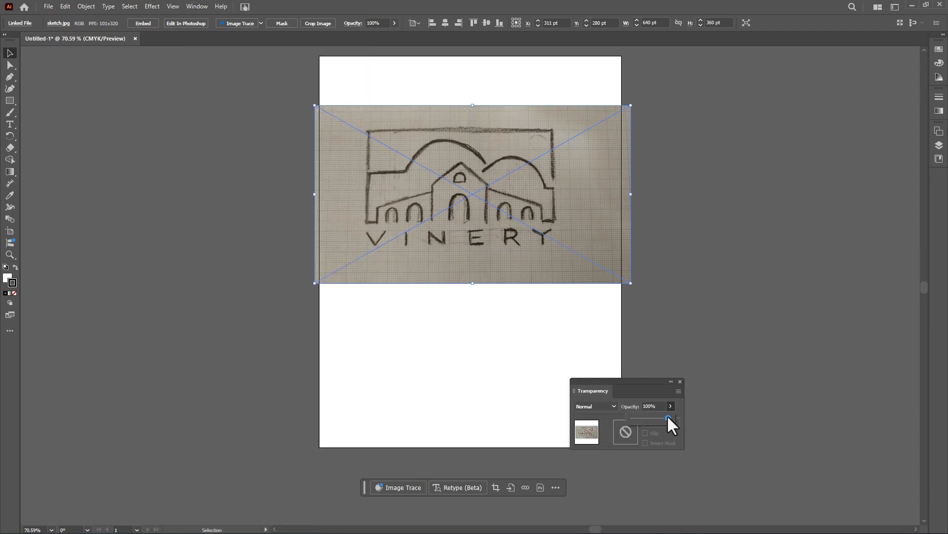
pyautogui.moveTo(671, 418); pyautogui.dragTo(650, 418)
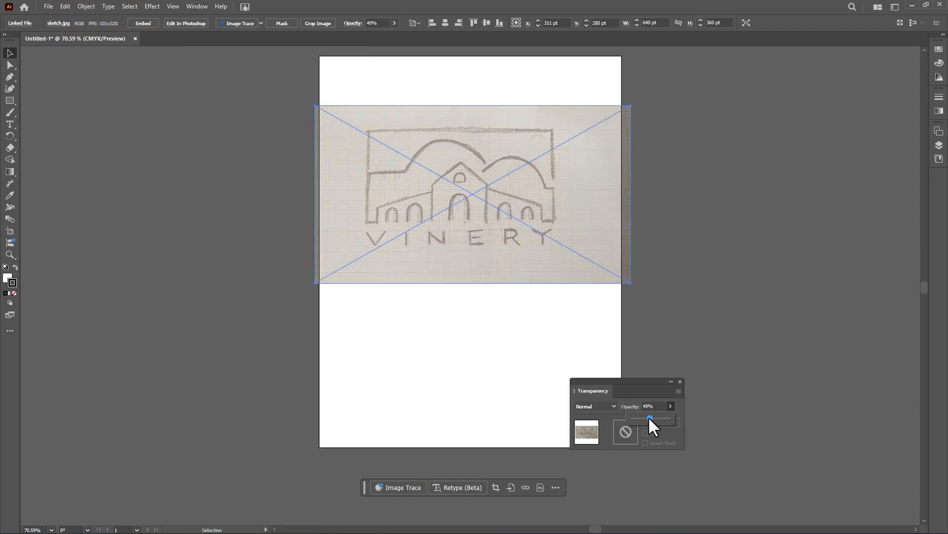
pyautogui.click(680, 382)
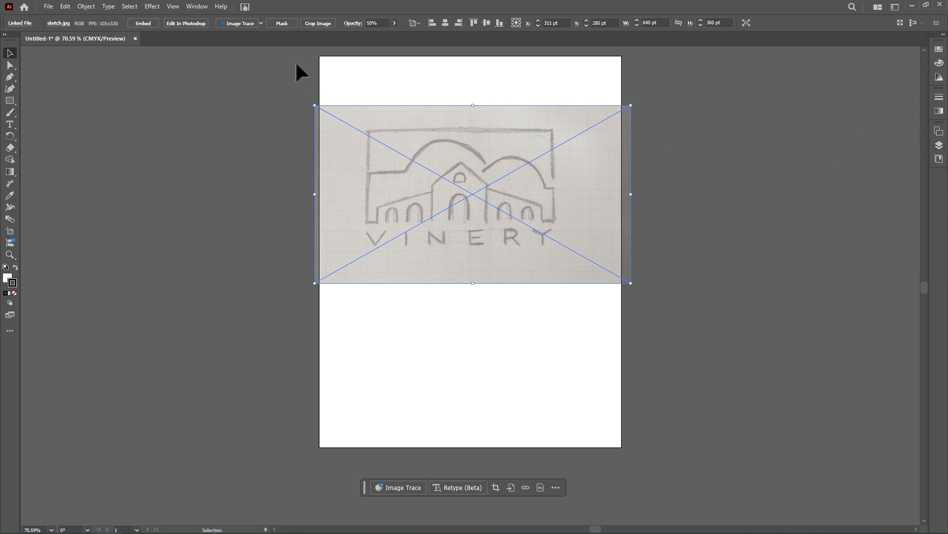
# - Lock Layer 1 with the sketch and add a new layer above it for the tracing
pyautogui.click(198, 6)
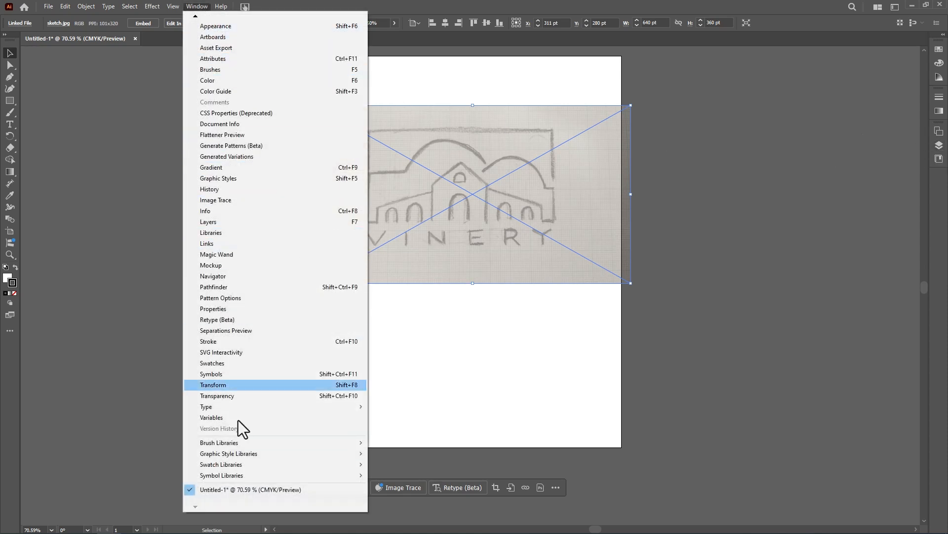
pyautogui.moveTo(196, 19)
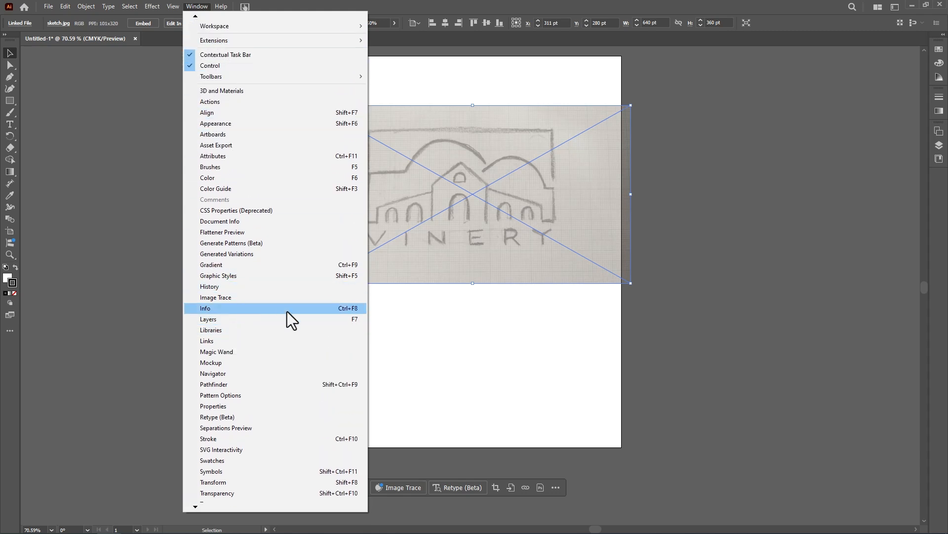
pyautogui.click(939, 145)
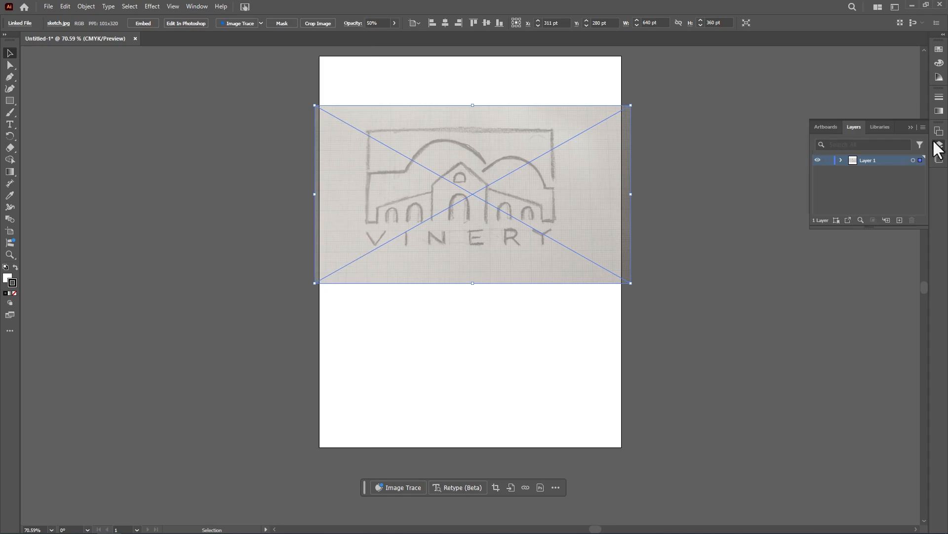
pyautogui.click(828, 160)
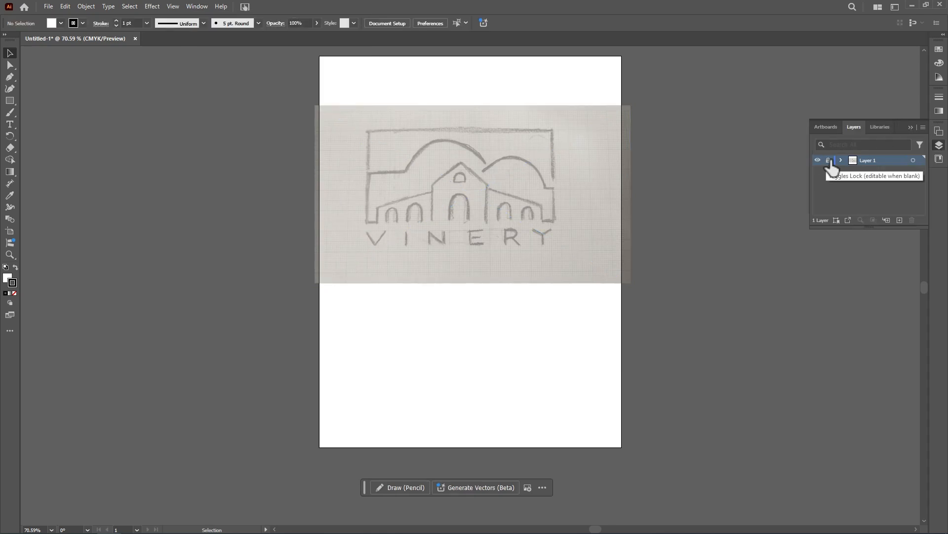
pyautogui.click(899, 220)
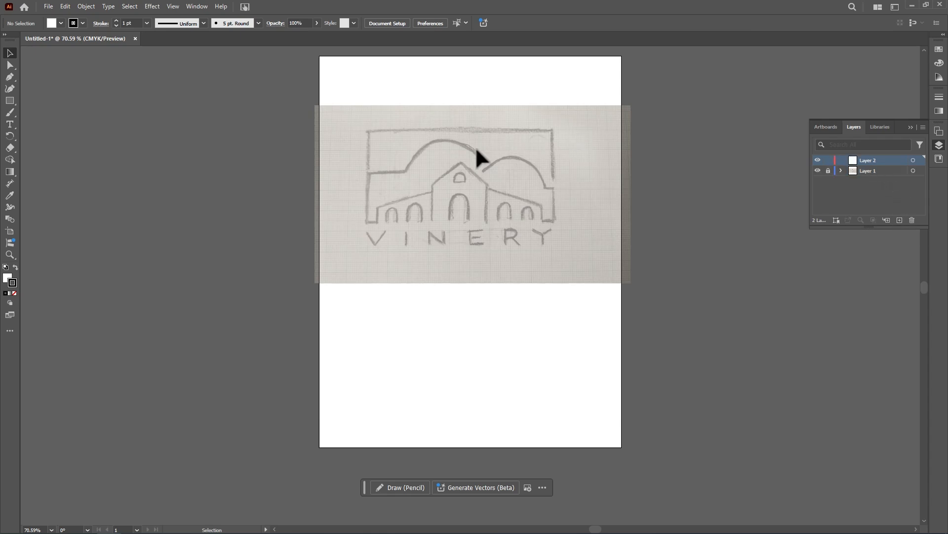
# - Trace the central building with the Pen tool: a vertical left wall about 69 pt high, continuing along the left roof slope to the peak
pyautogui.scroll(2, 450, 141)
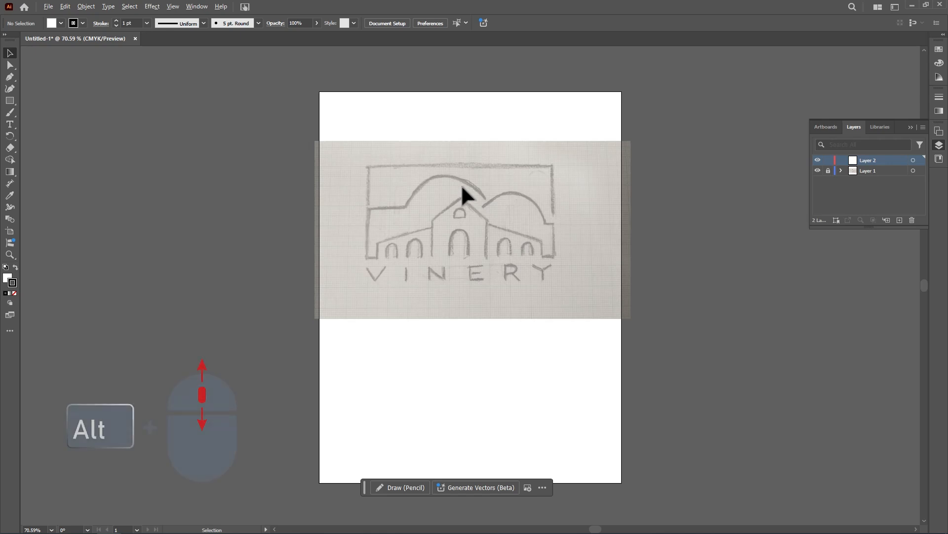
pyautogui.scroll(2, 461, 191)
pyautogui.scroll(1, 488, 177)
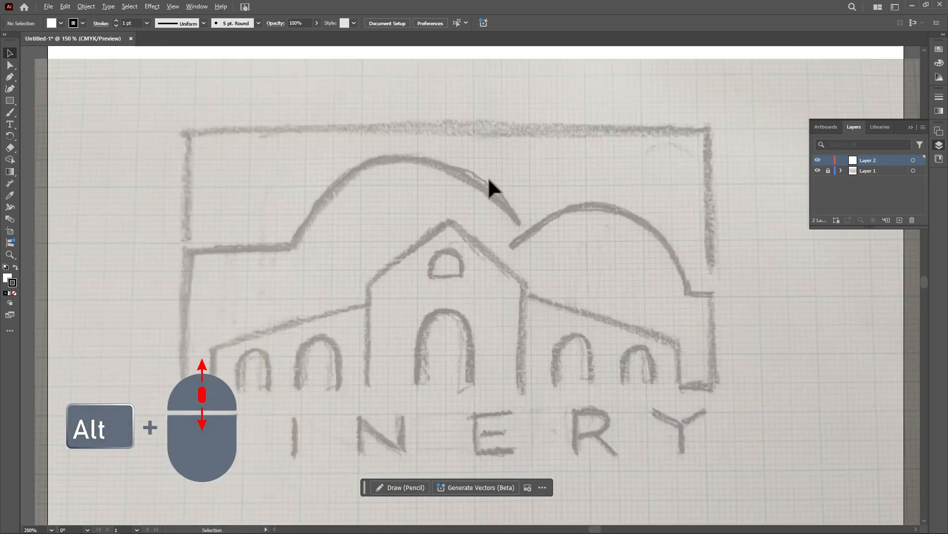
pyautogui.click(911, 127)
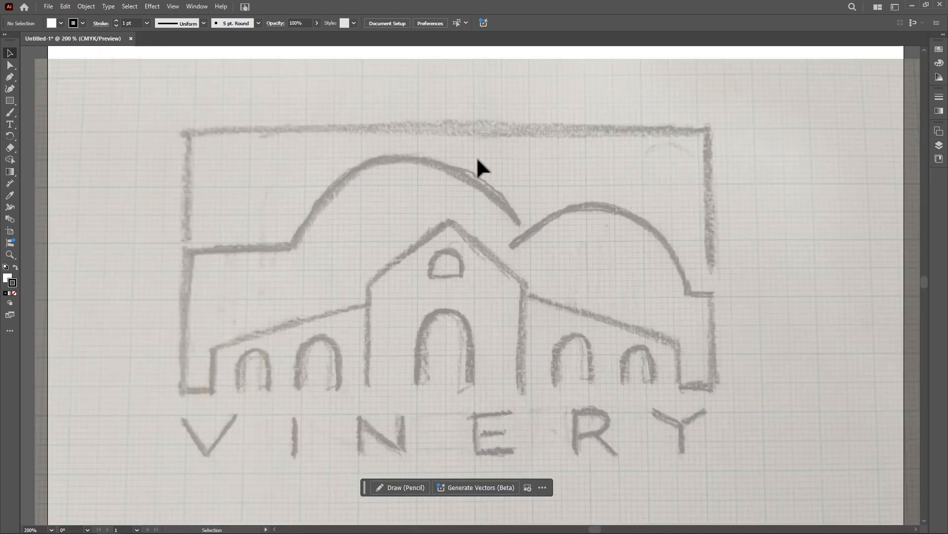
pyautogui.click(9, 77)
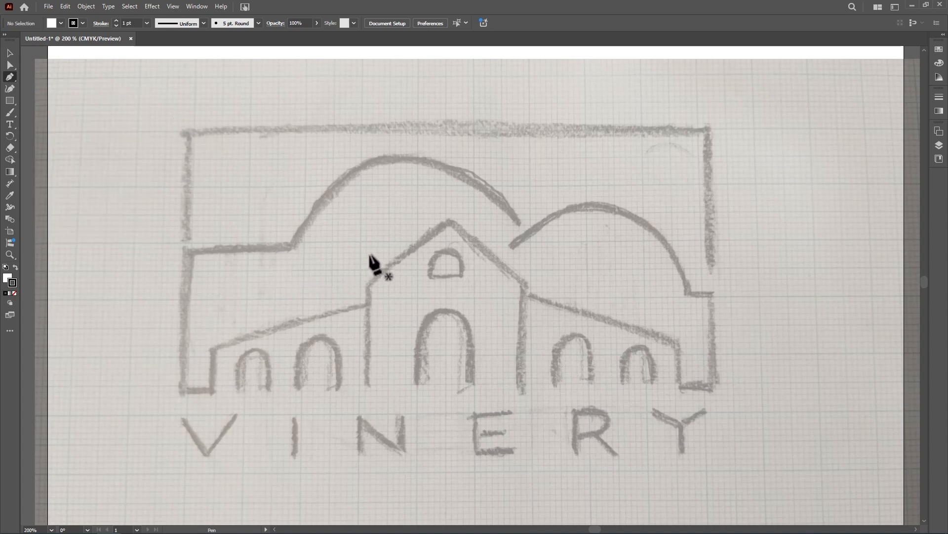
pyautogui.keyDown('shift'); pyautogui.click(366, 386); pyautogui.keyUp('shift')
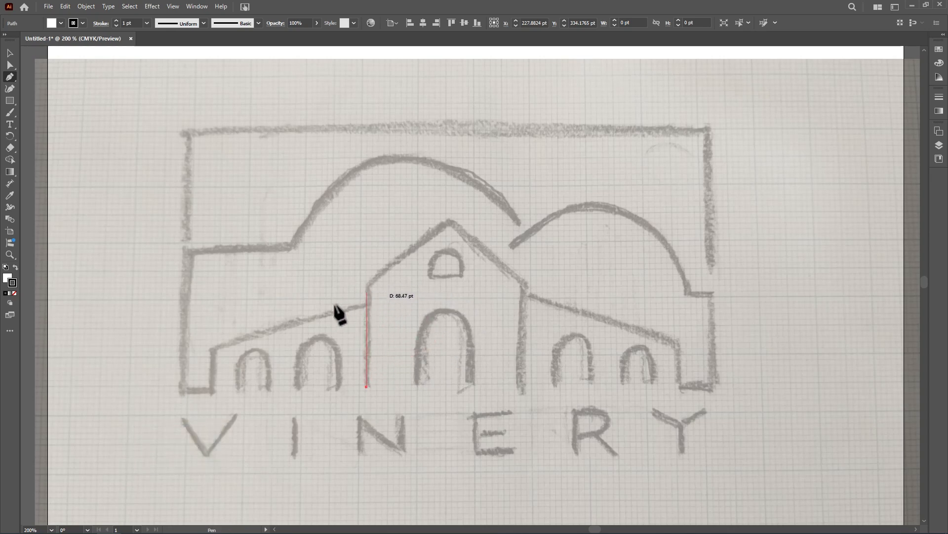
pyautogui.click(366, 290)
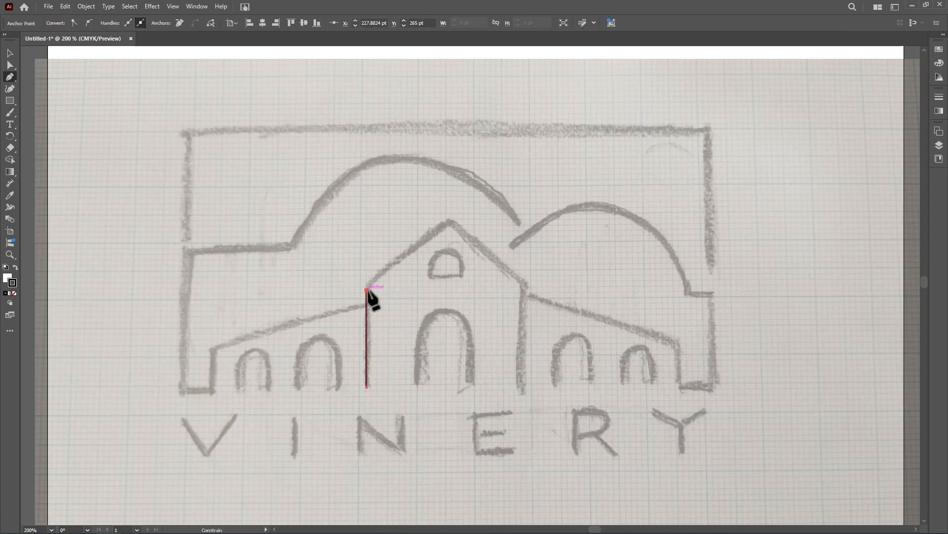
pyautogui.click(448, 222)
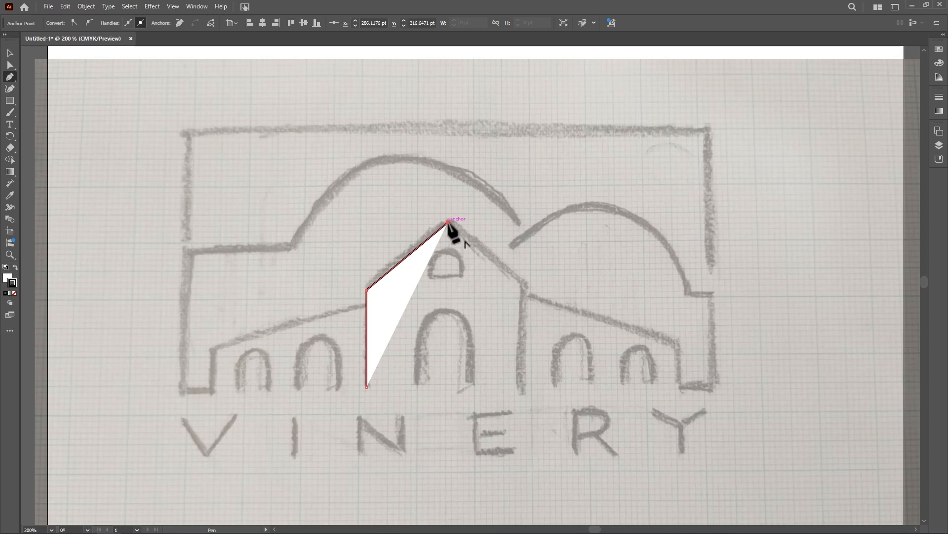
pyautogui.press('Escape')
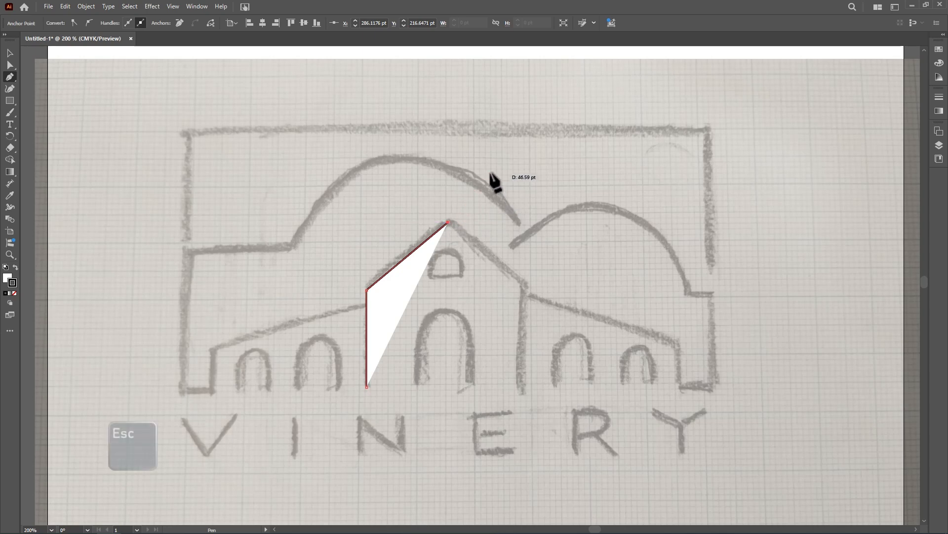
# - Set the fill of the traced wall-and-roof path to None, keeping its black stroke
pyautogui.click(10, 51)
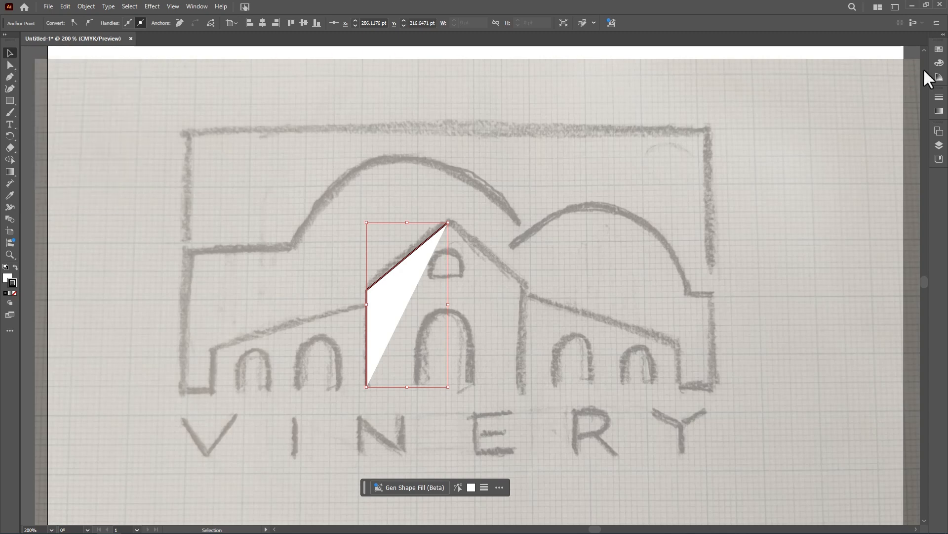
pyautogui.click(939, 50)
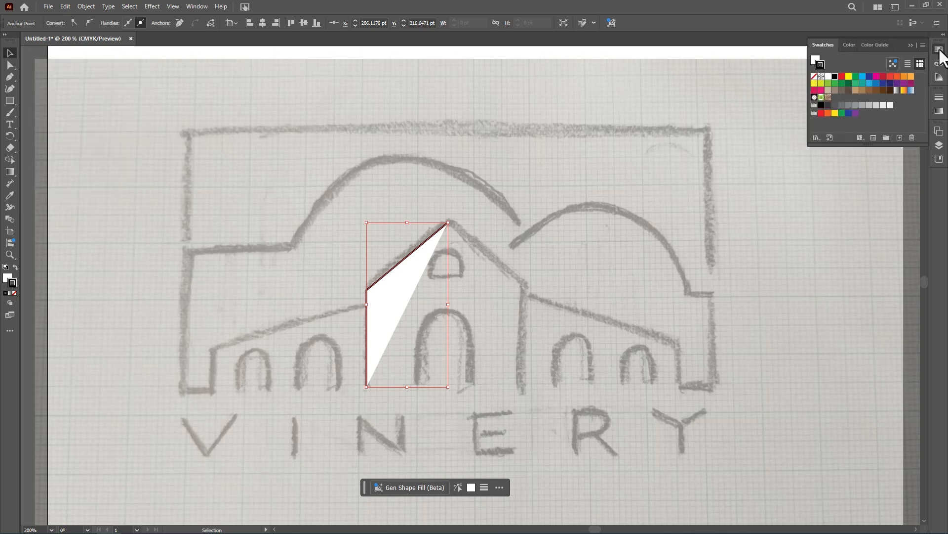
pyautogui.click(192, 6)
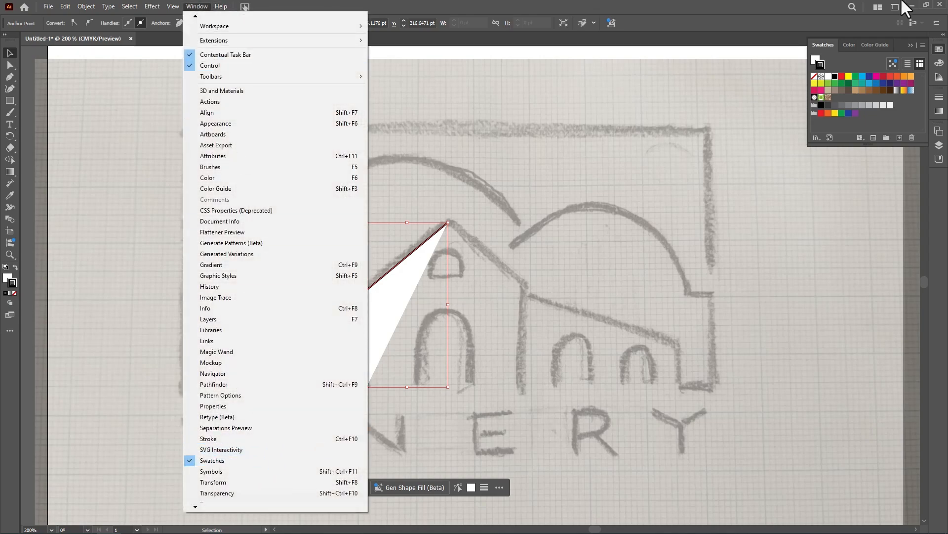
pyautogui.click(819, 45)
pyautogui.click(939, 49)
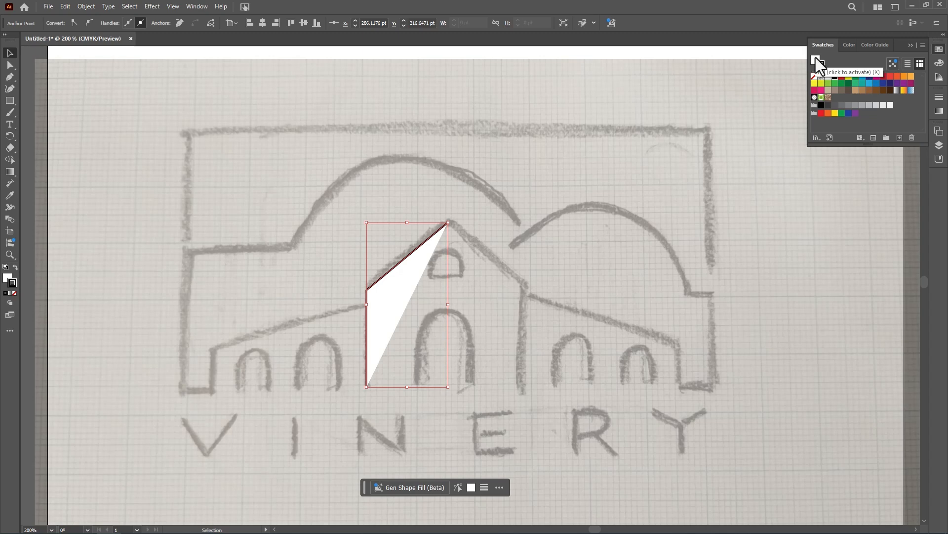
pyautogui.click(816, 57)
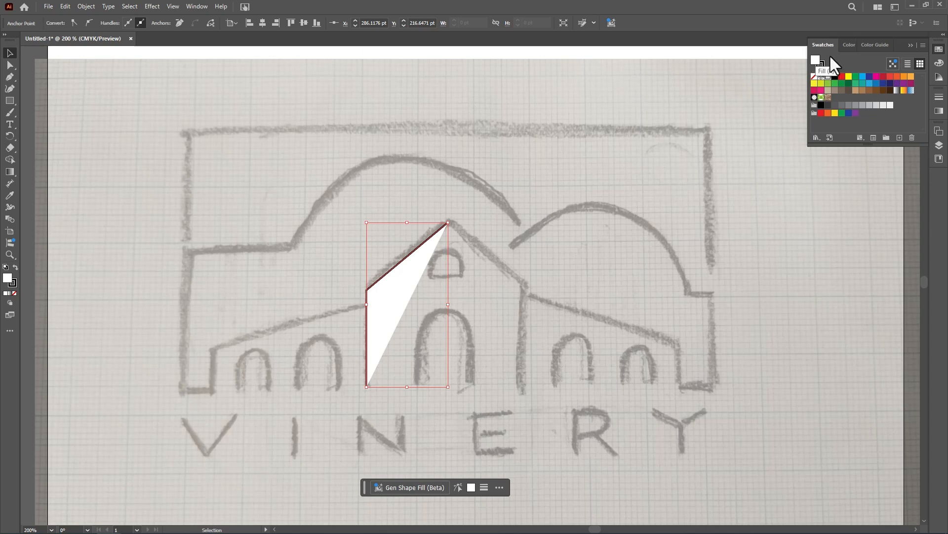
pyautogui.click(814, 78)
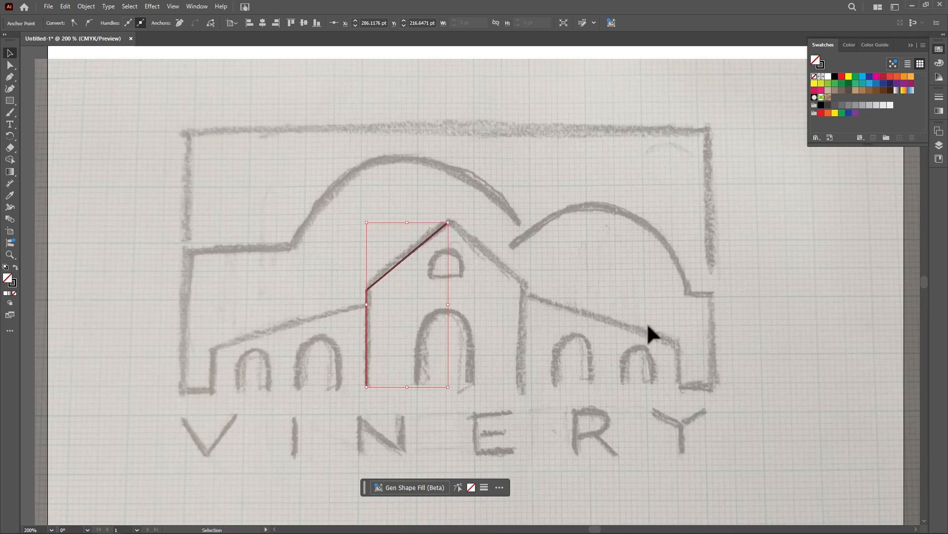
# - Trace the left wing with the Pen tool as an open path: an outer wall about 25 pt high, with its roof sloping up to the central building
pyautogui.click(10, 77)
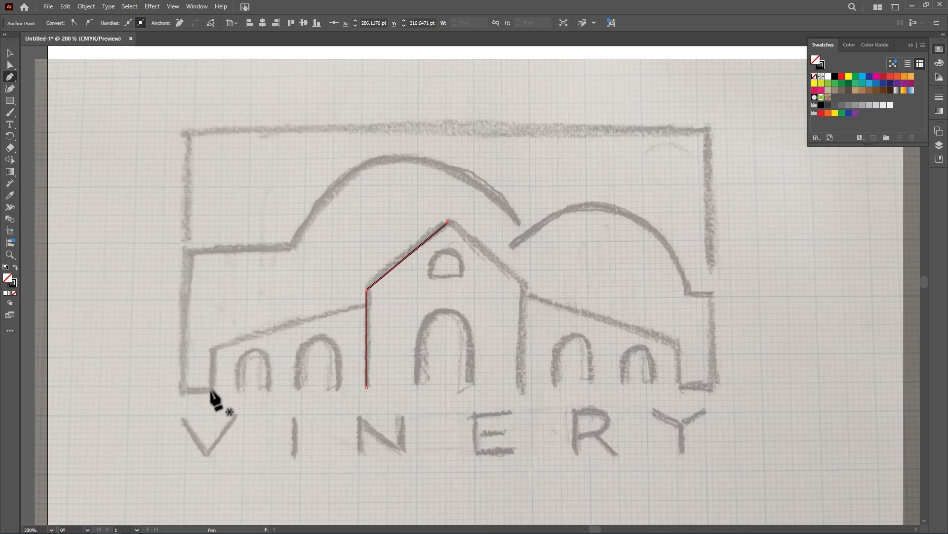
pyautogui.press('shift')
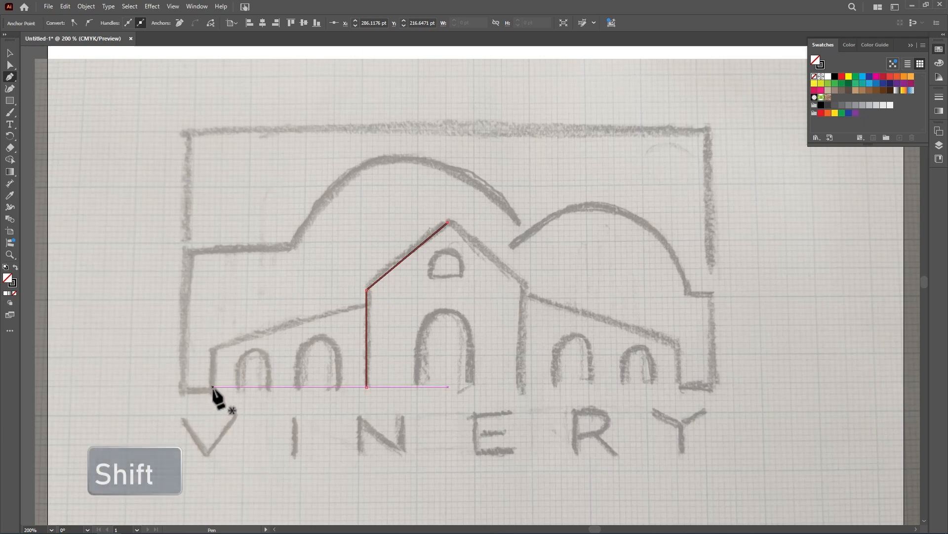
pyautogui.click(212, 387)
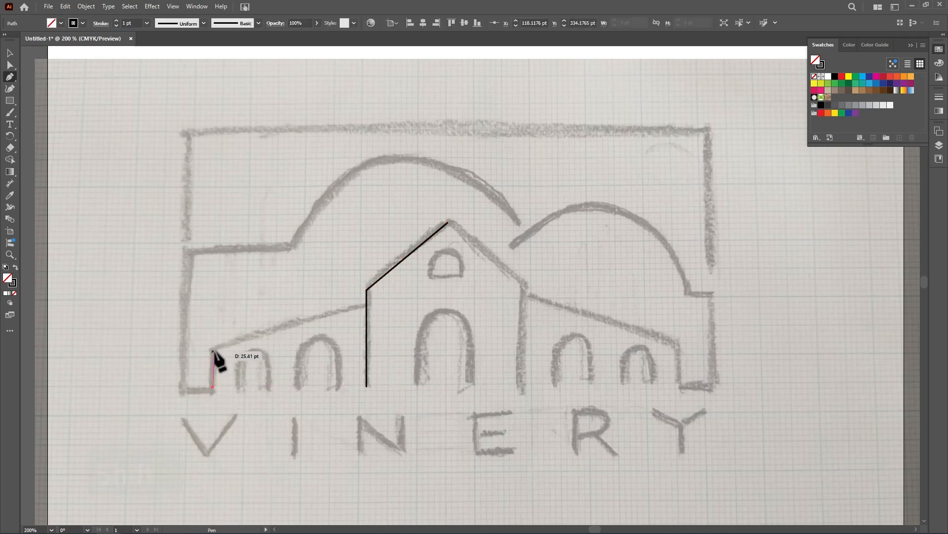
pyautogui.click(213, 351)
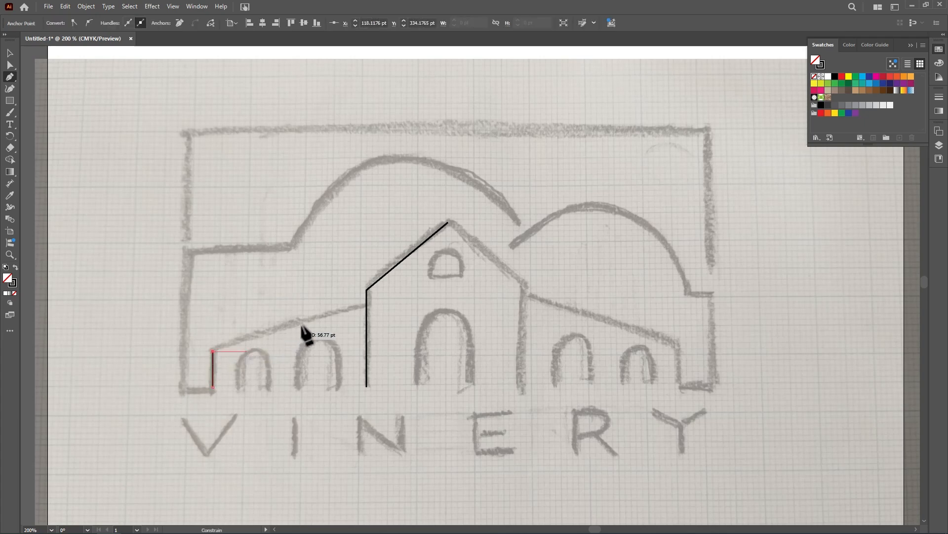
pyautogui.press('Escape')
pyautogui.click(366, 305)
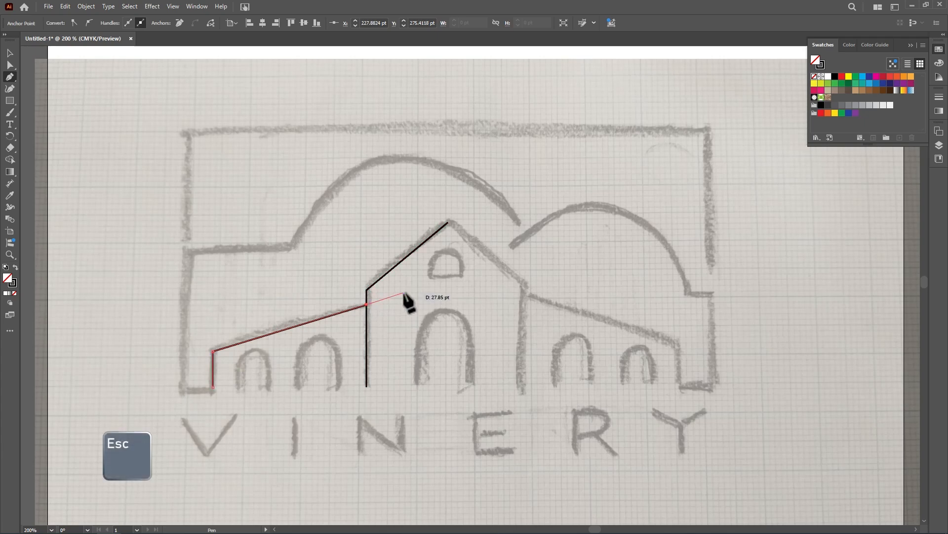
pyautogui.press('Escape')
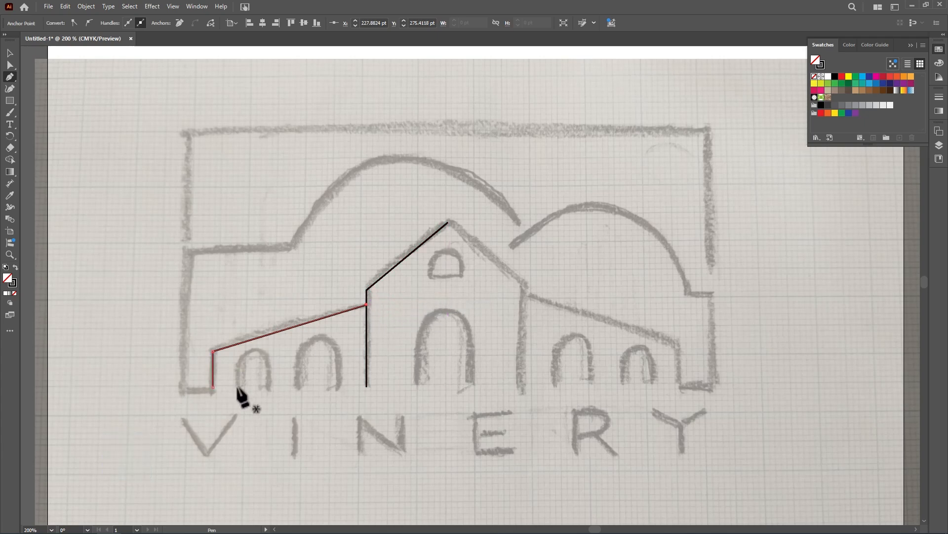
# - Extend the left wing's outline from its base: about 21.5 pt outward, 97 pt up, then 75.5 pt horizontally to the hill's foot
pyautogui.click(213, 386)
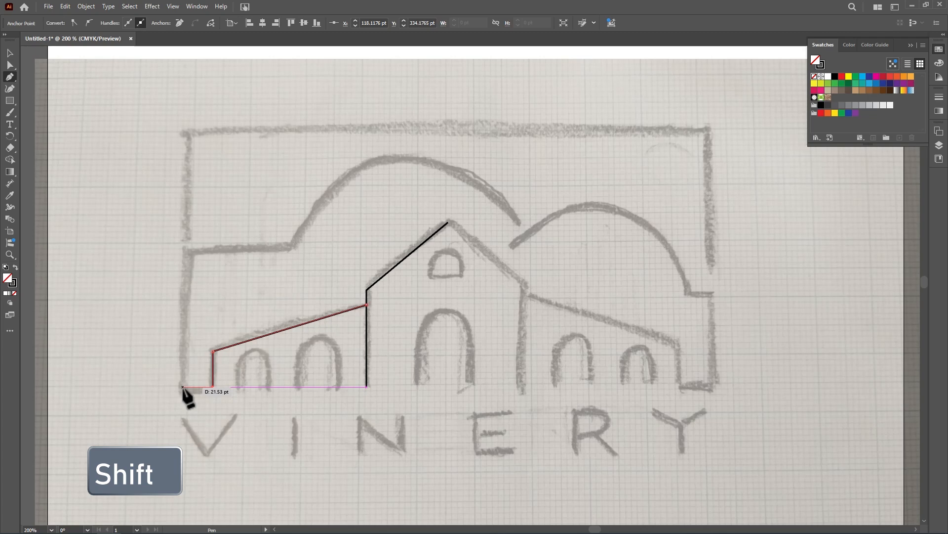
pyautogui.click(182, 387)
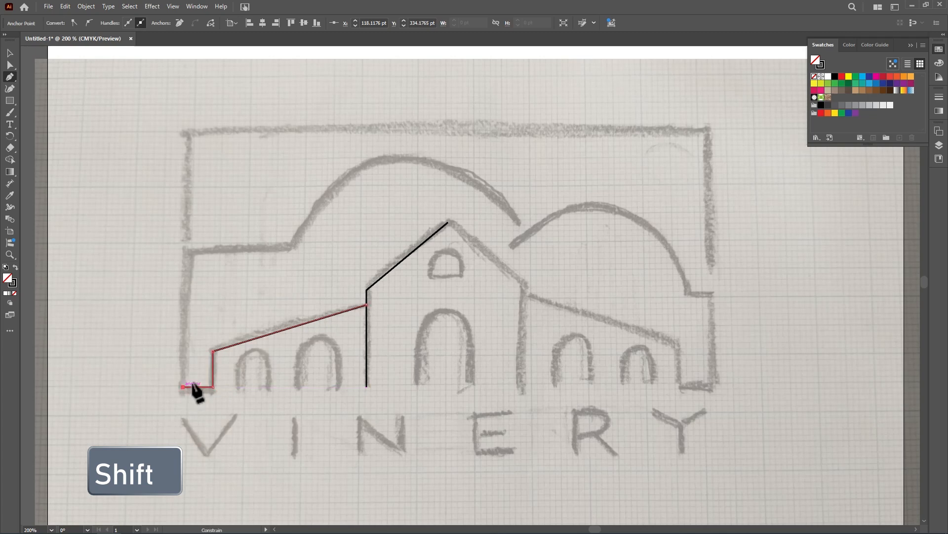
pyautogui.click(182, 251)
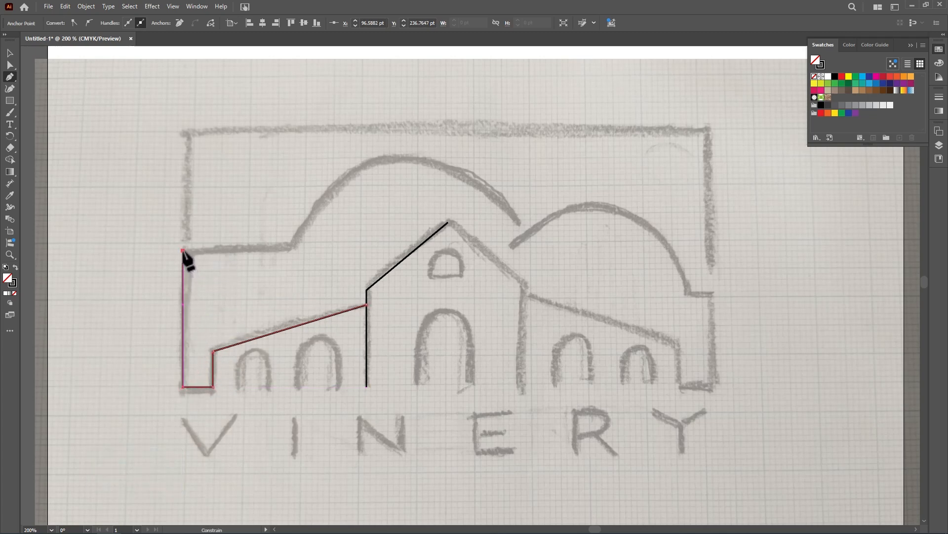
pyautogui.click(289, 250)
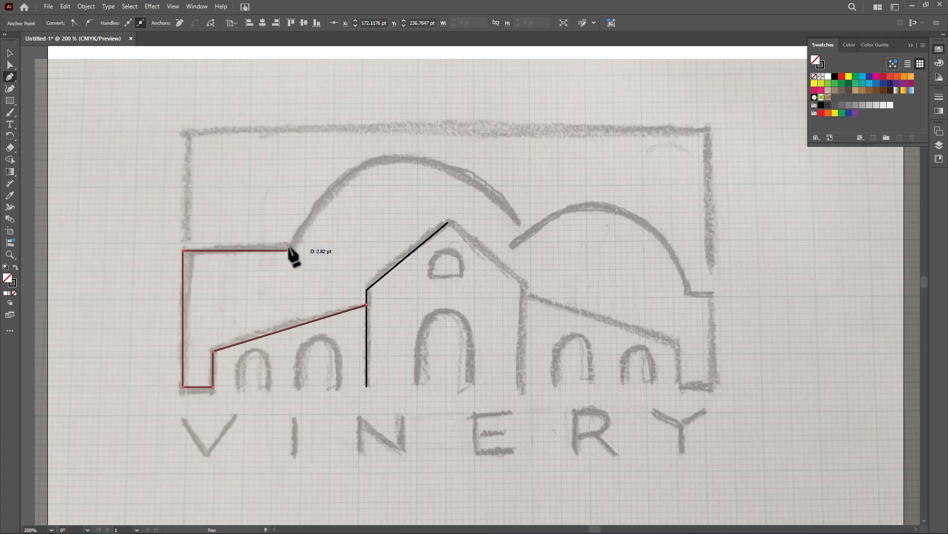
pyautogui.press('Escape')
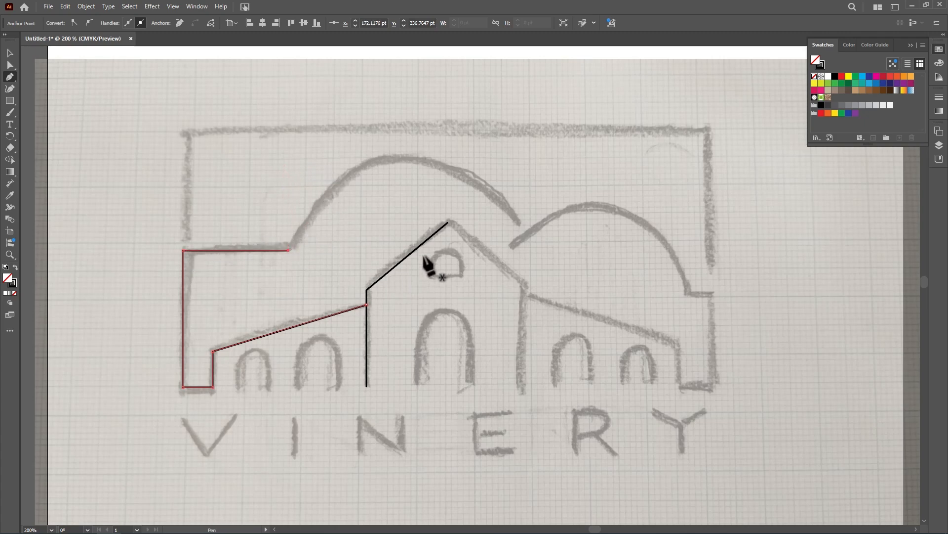
pyautogui.click(10, 53)
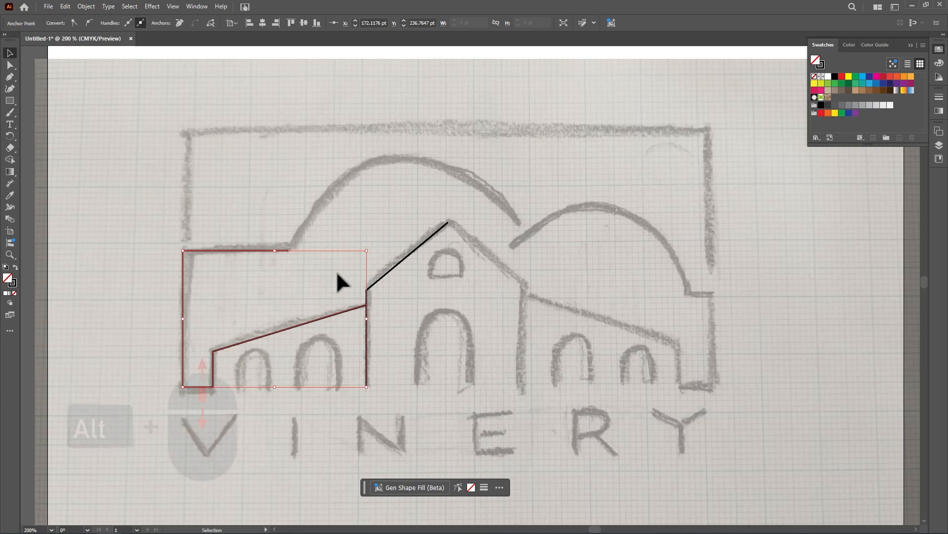
# - Draw a rectangle about 23.8 by 26.4 pt over the small outer window of the left wing, aligned with the building's baseline
pyautogui.scroll(-2, 337, 270)
pyautogui.scroll(1, 254, 330)
pyautogui.scroll(1, 254, 326)
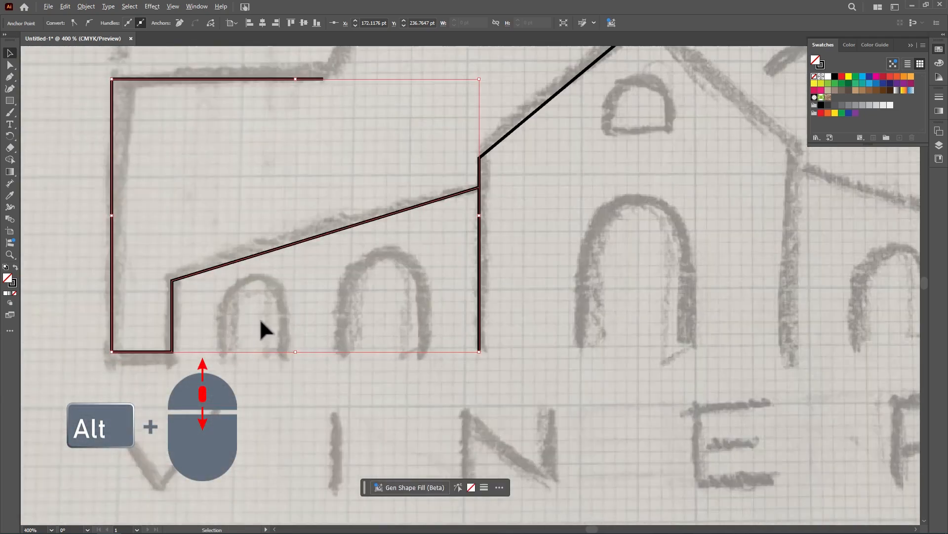
pyautogui.click(9, 101)
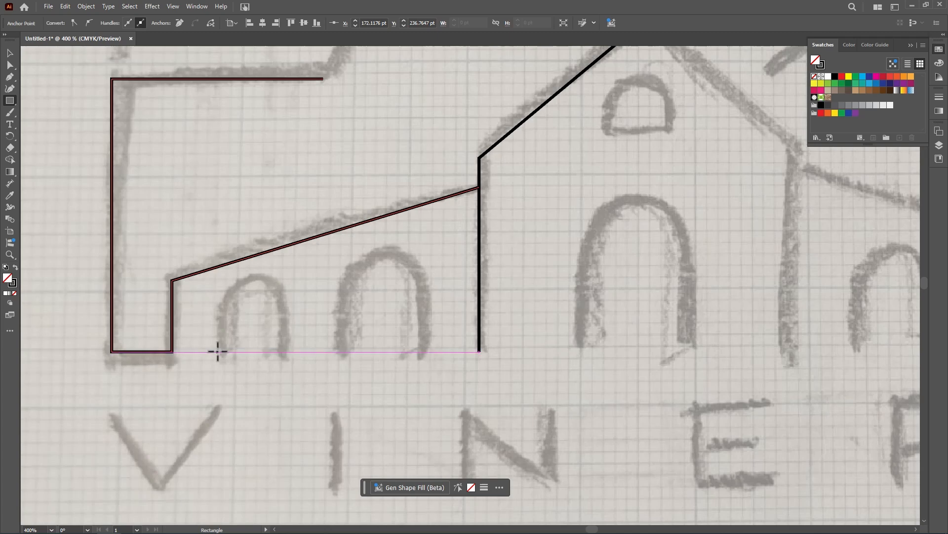
pyautogui.moveTo(220, 351); pyautogui.dragTo(287, 277)
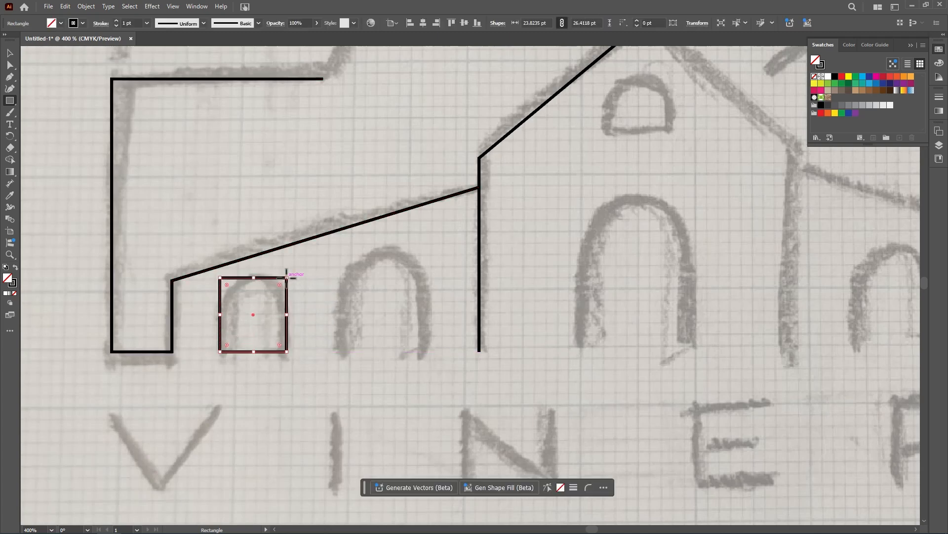
# - Round the window rectangle's two upper corners to the maximum radius, about 11.9 pt, forming an arch
pyautogui.click(10, 64)
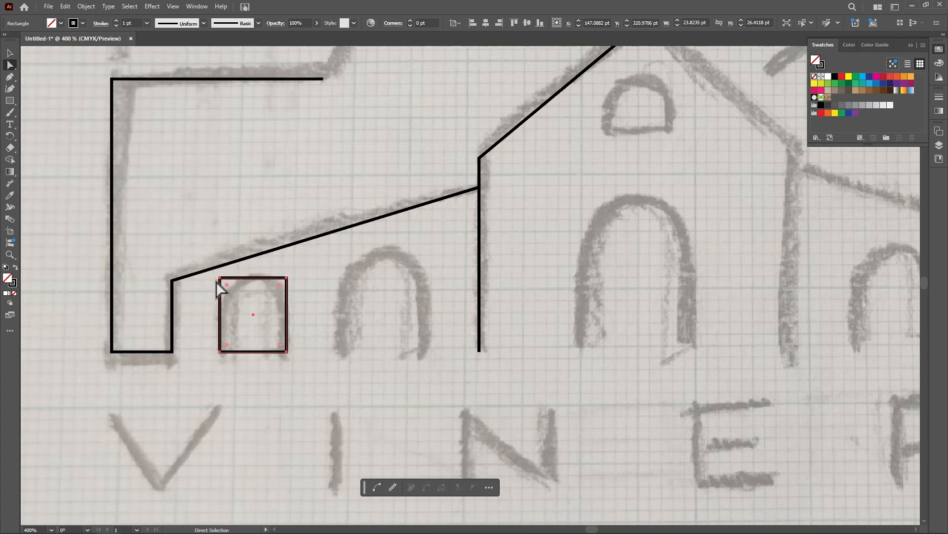
pyautogui.moveTo(210, 286); pyautogui.dragTo(299, 270)
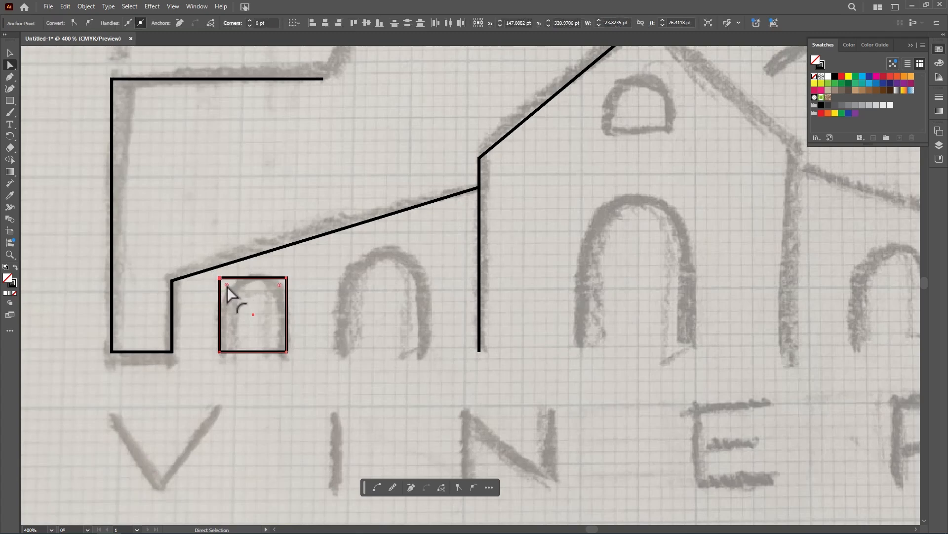
pyautogui.moveTo(230, 286); pyautogui.dragTo(281, 322)
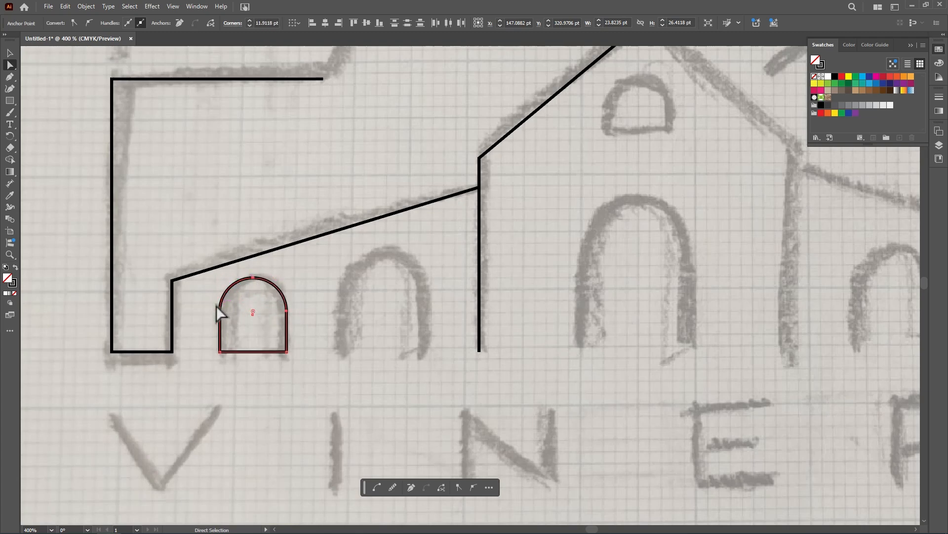
# - Duplicate the arched window onto the left wing's inner window and raise its arch to make the copy about 35.9 pt tall
pyautogui.click(10, 53)
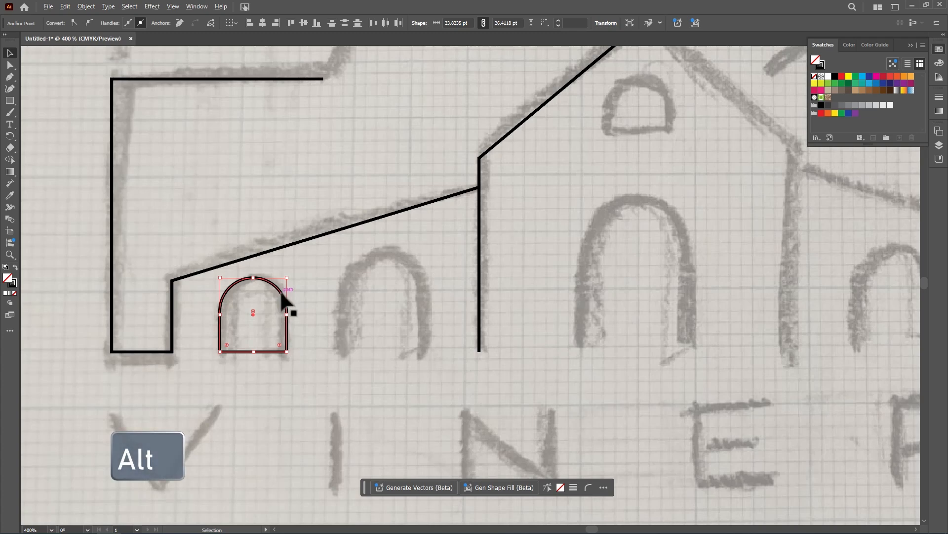
pyautogui.moveTo(281, 294); pyautogui.dragTo(417, 307)
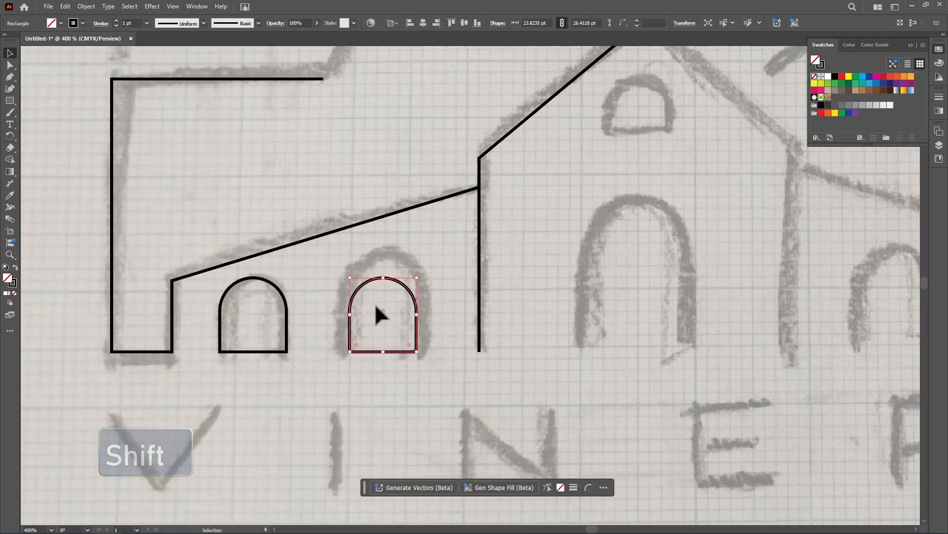
pyautogui.click(11, 66)
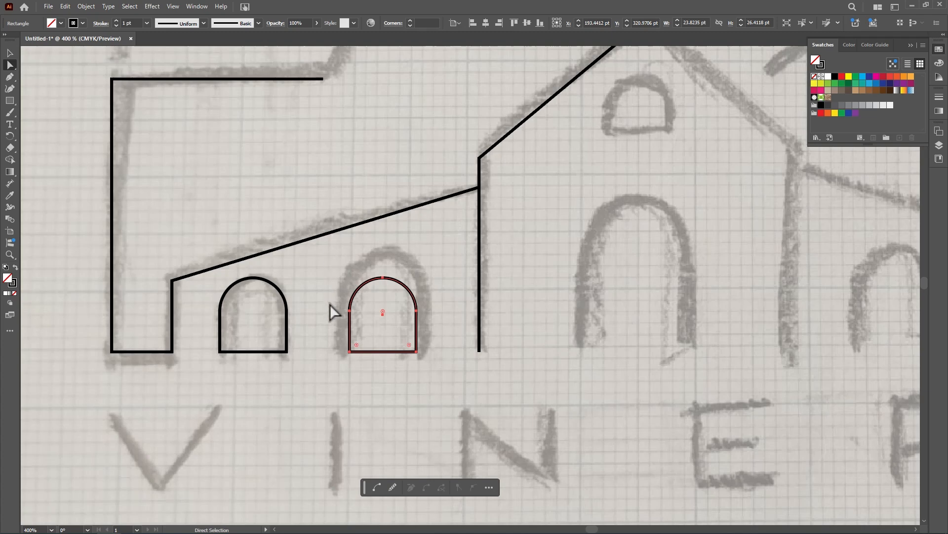
pyautogui.moveTo(330, 319); pyautogui.dragTo(437, 264)
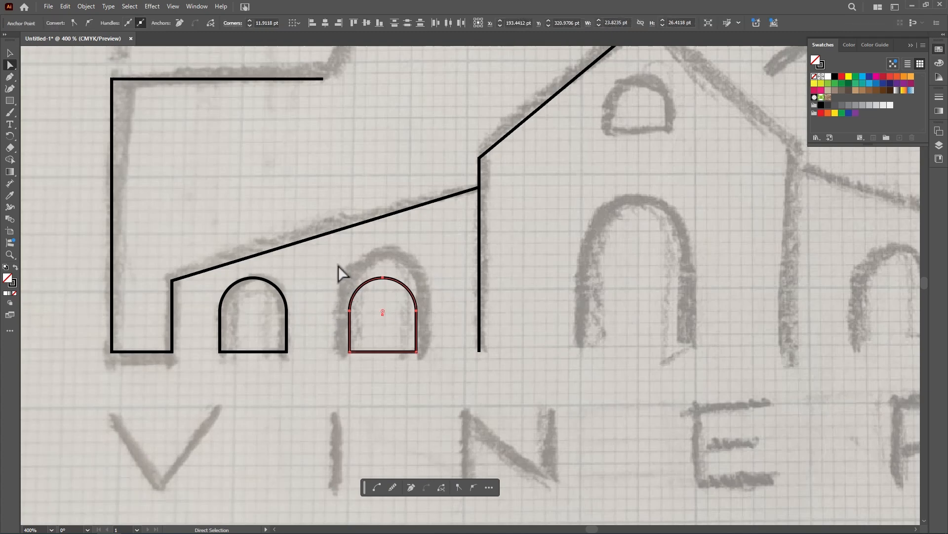
pyautogui.moveTo(417, 311); pyautogui.dragTo(417, 285)
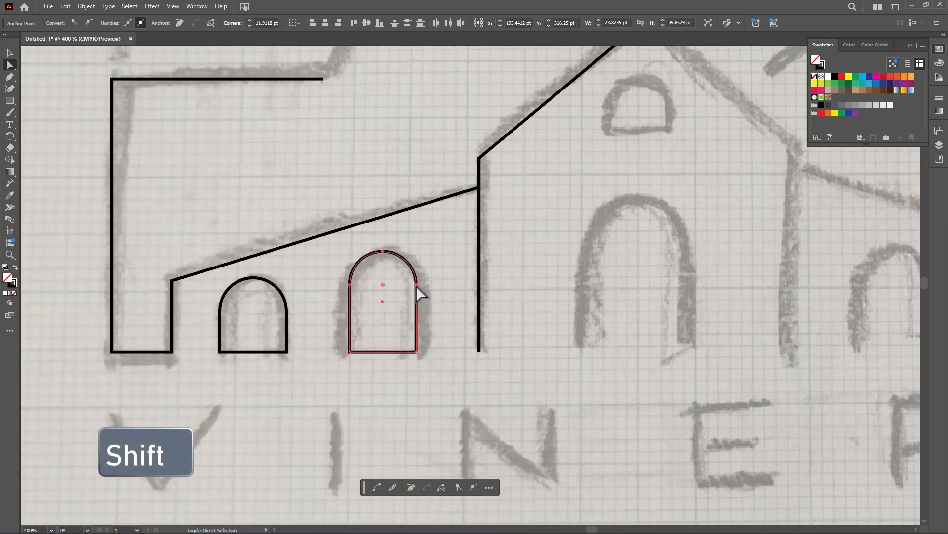
pyautogui.click(8, 53)
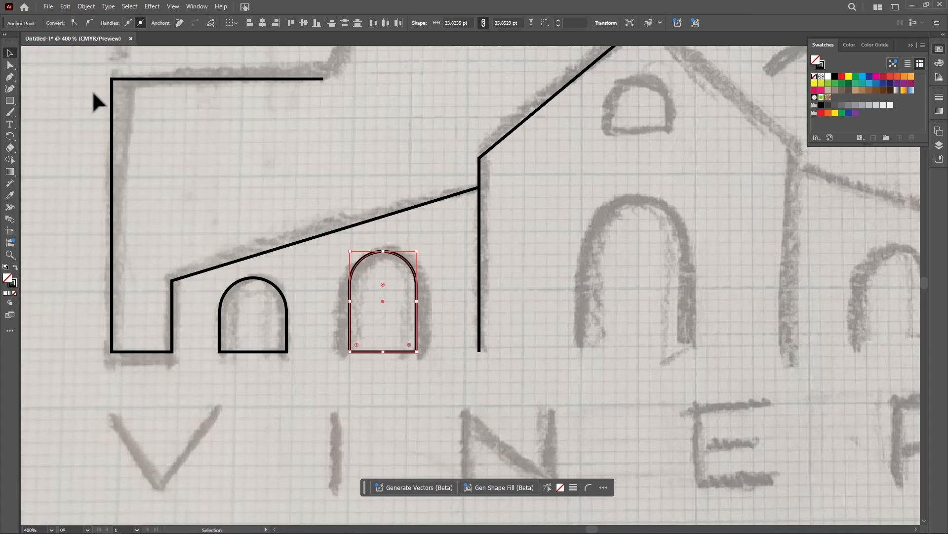
pyautogui.click(437, 301)
pyautogui.click(418, 323)
pyautogui.click(437, 318)
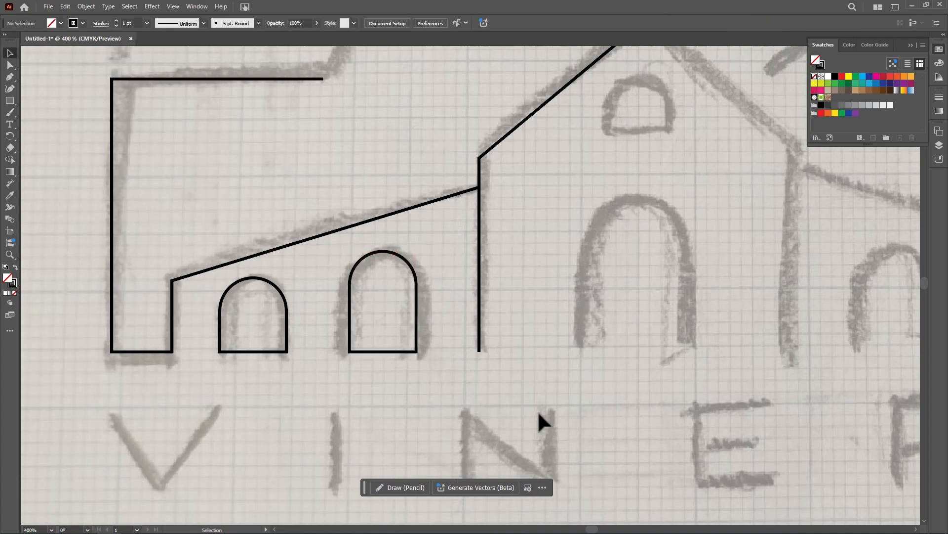
# - Reflect a copy of all traced building paths and windows about the vertical axis and place it on the right half, joined at the peak
pyautogui.moveTo(590, 528); pyautogui.dragTo(593, 527)
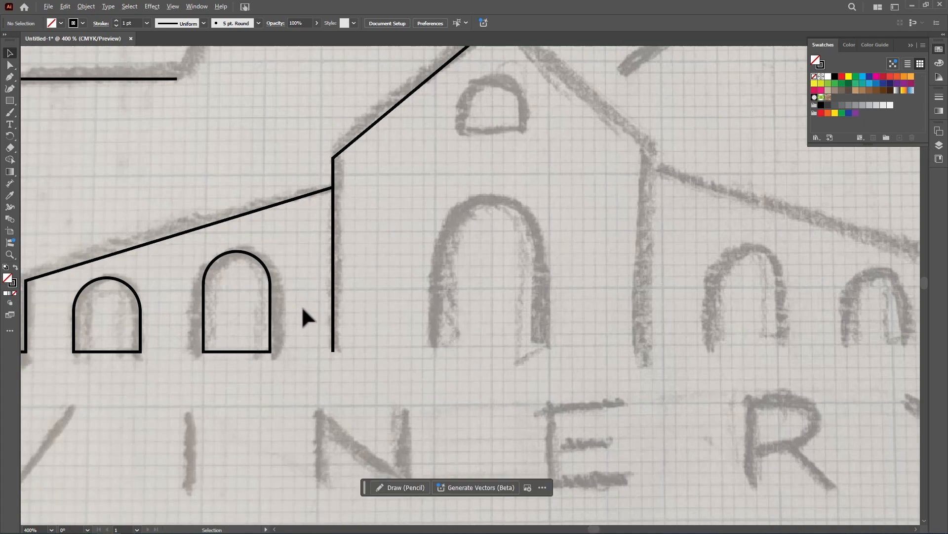
pyautogui.scroll(-1, 304, 307)
pyautogui.scroll(-1, 316, 304)
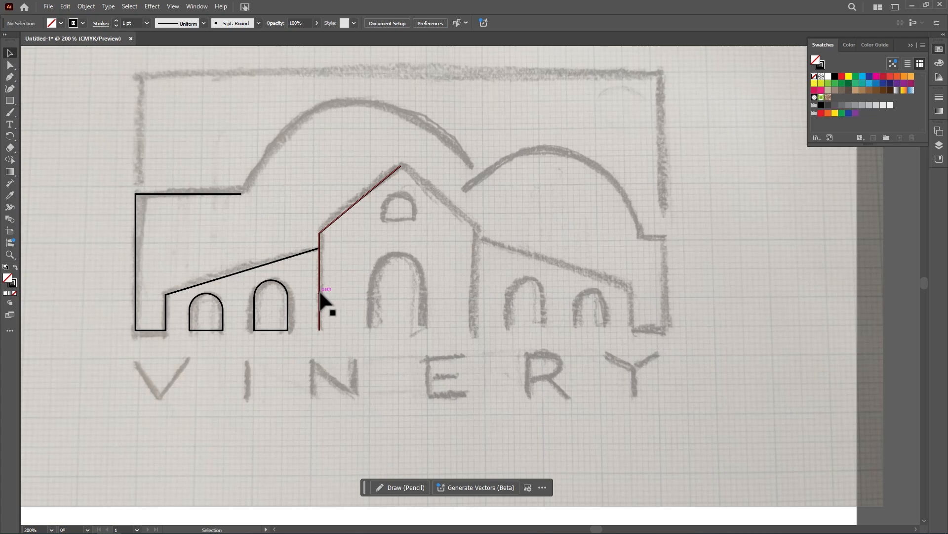
pyautogui.click(339, 222)
pyautogui.keyDown('shift'); pyautogui.click(298, 257); pyautogui.keyUp('shift')
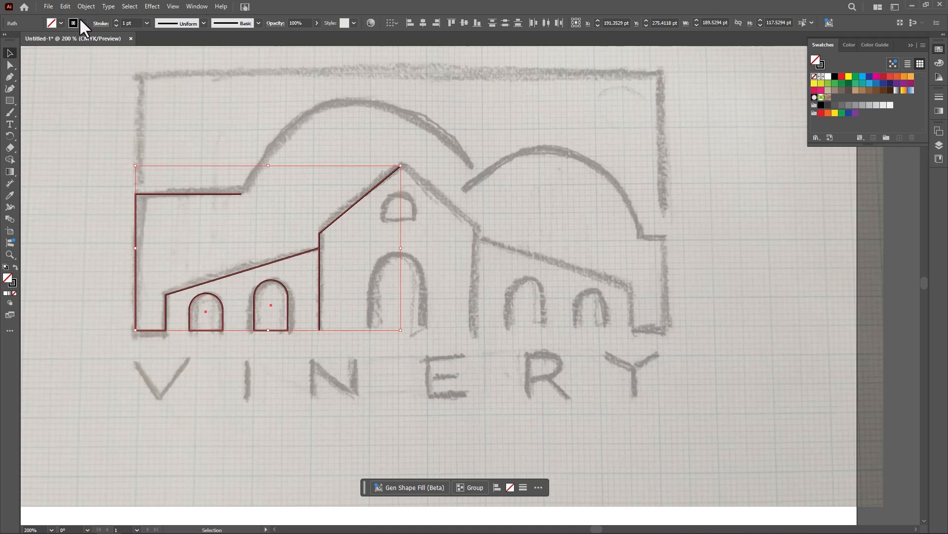
pyautogui.click(87, 5)
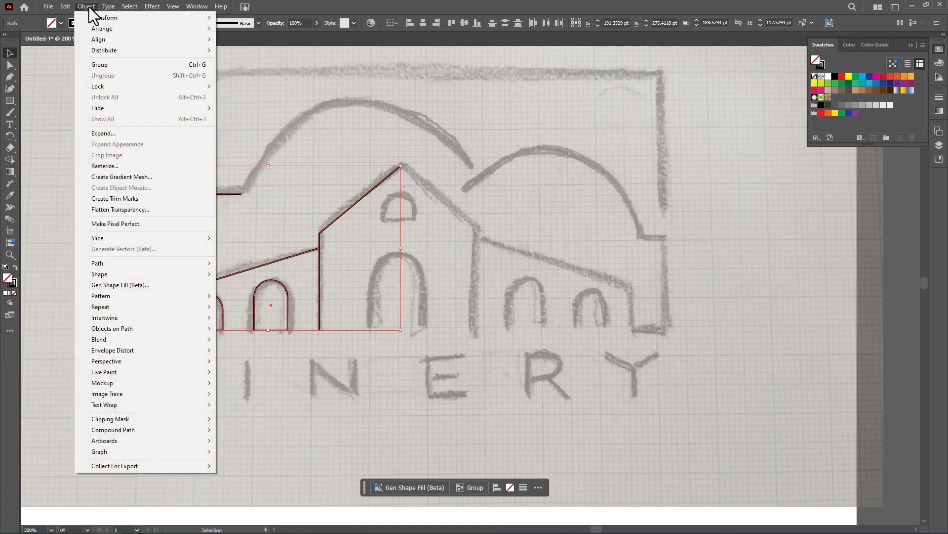
pyautogui.moveTo(195, 18)
pyautogui.click(246, 53)
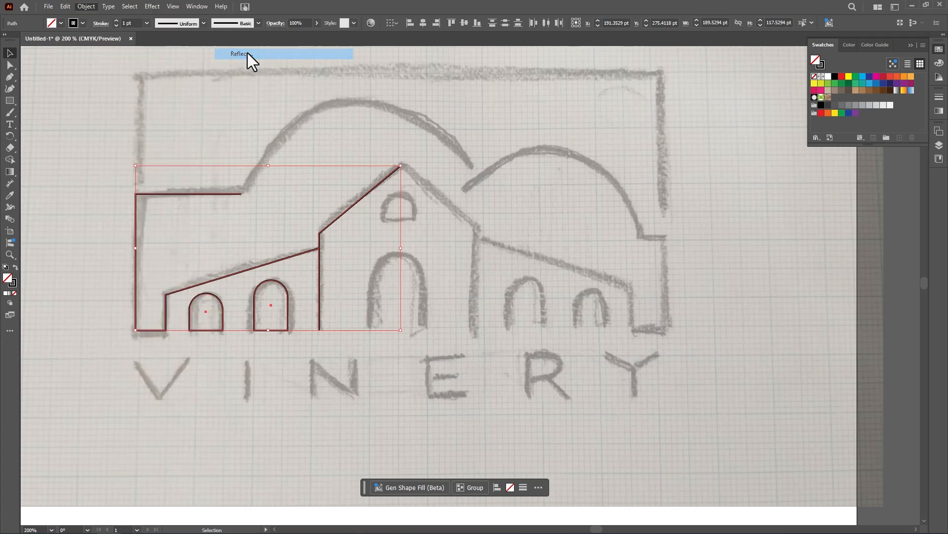
pyautogui.moveTo(459, 176); pyautogui.dragTo(658, 154)
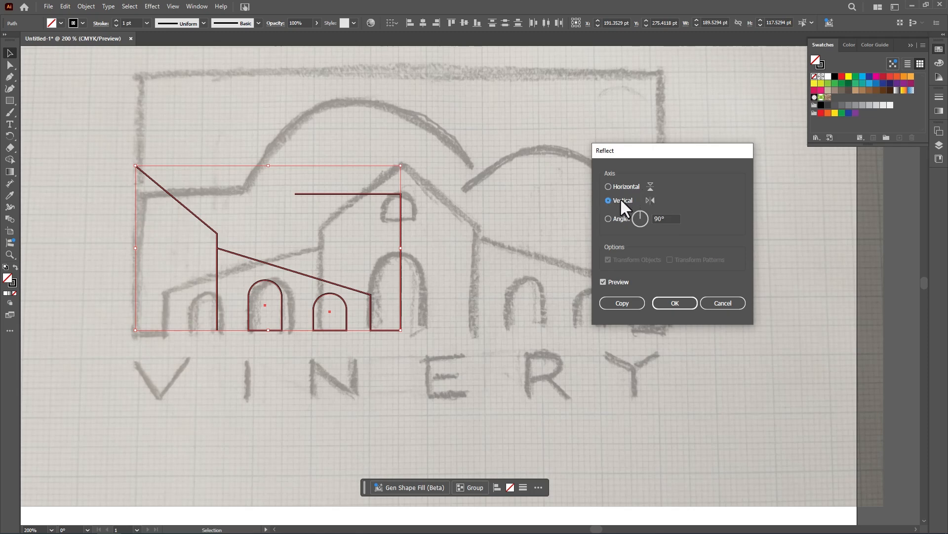
pyautogui.click(635, 303)
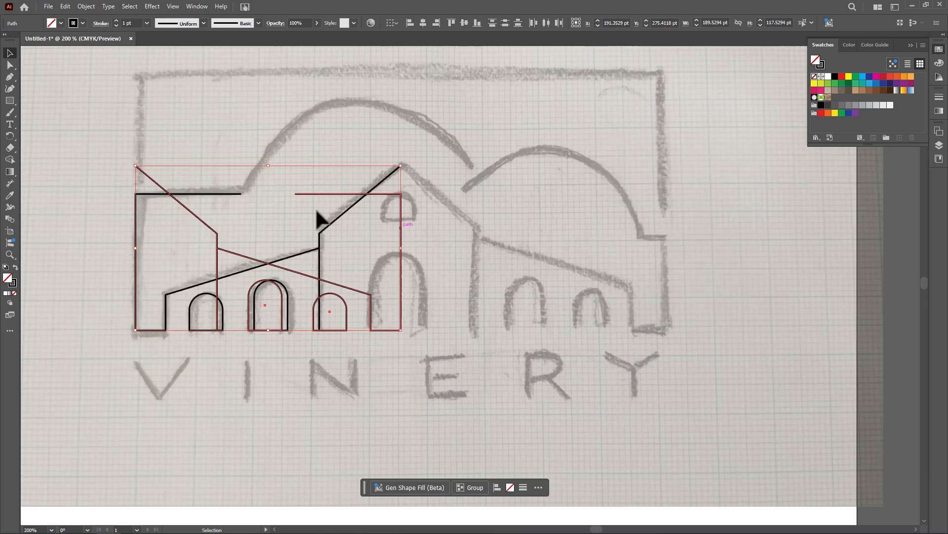
pyautogui.moveTo(192, 214); pyautogui.dragTo(458, 227)
pyautogui.click(457, 227)
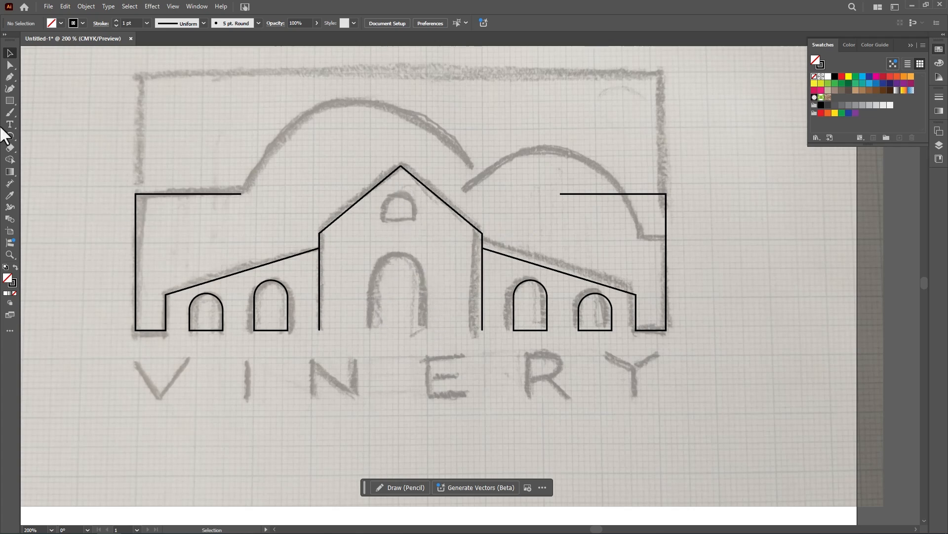
# - Duplicate the left wing's taller window onto the central doorway and enlarge the copy proportionally to about 34.3 by 51.6 pt
pyautogui.click(289, 314)
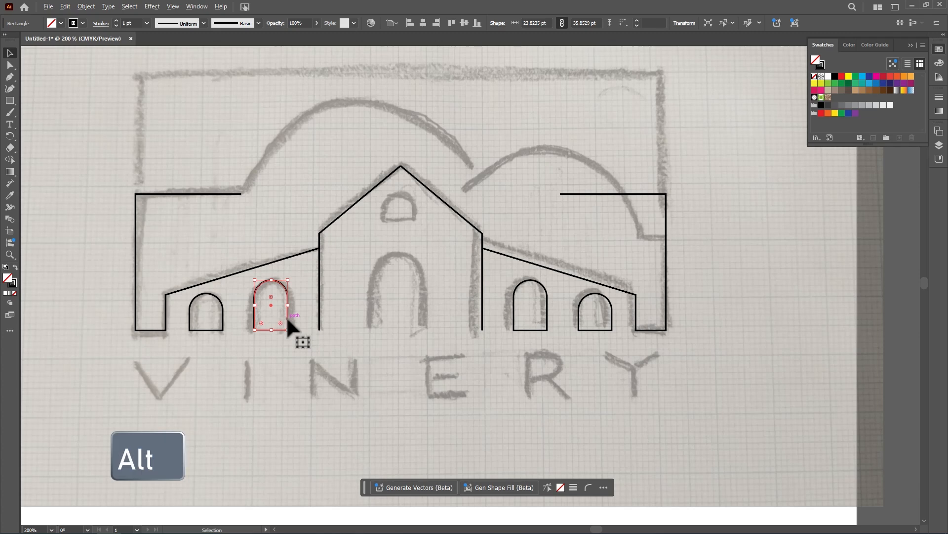
pyautogui.moveTo(287, 319); pyautogui.dragTo(407, 318)
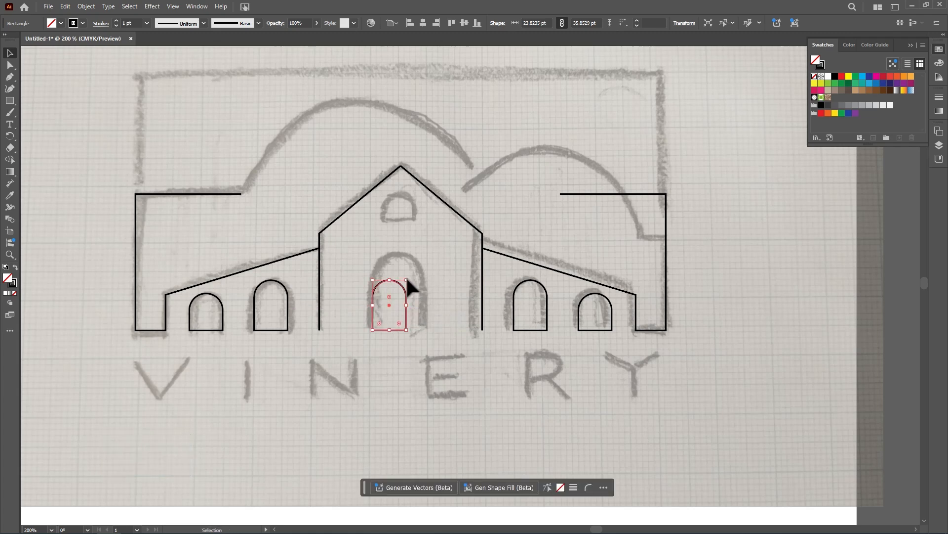
pyautogui.moveTo(406, 280); pyautogui.dragTo(423, 258)
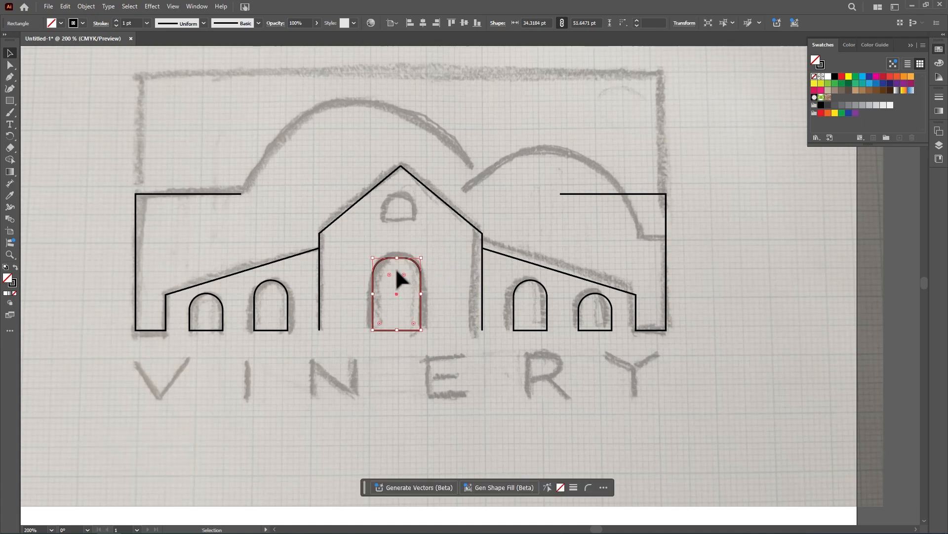
# - Round the central doorway's upper corners to about 17.2 pt to form a full arch, and deselect the shape
pyautogui.scroll(2, 395, 268)
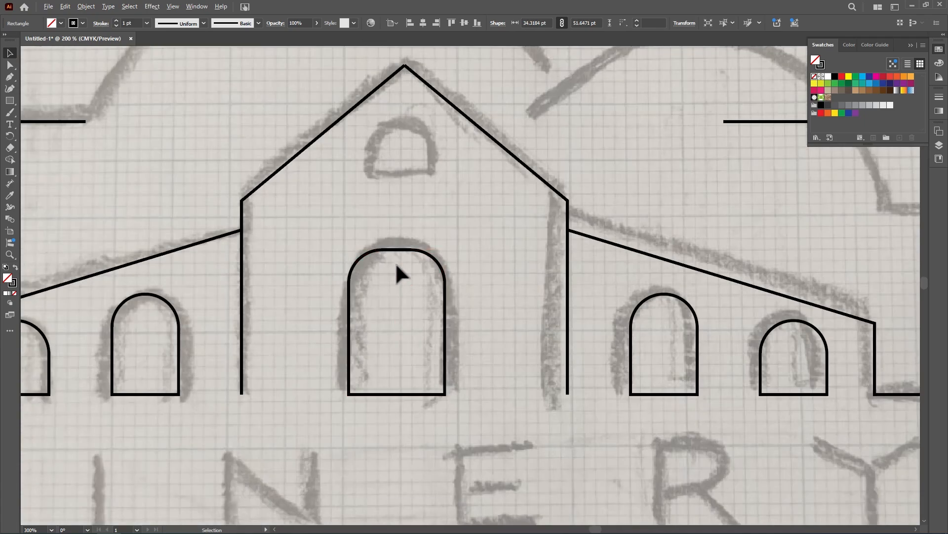
pyautogui.click(10, 66)
pyautogui.moveTo(502, 295); pyautogui.dragTo(501, 292)
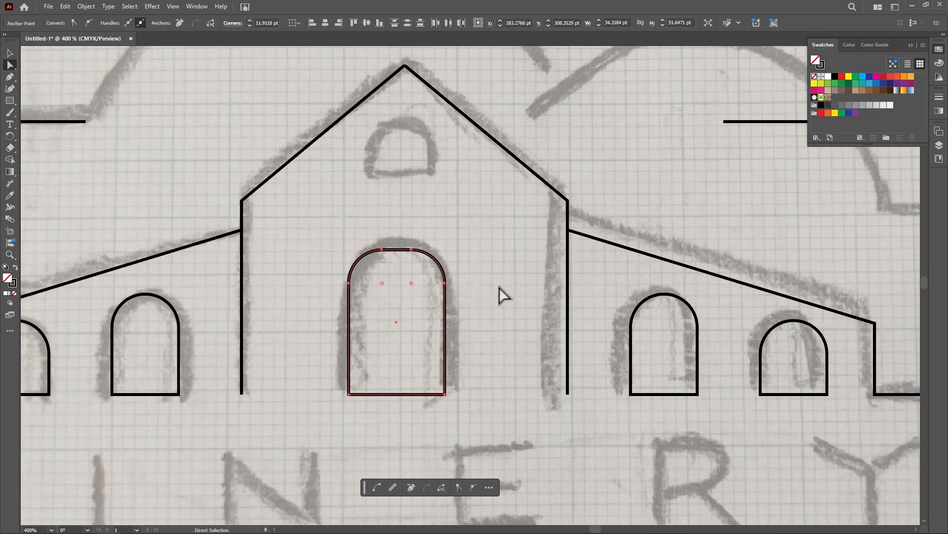
pyautogui.moveTo(382, 283); pyautogui.dragTo(407, 292)
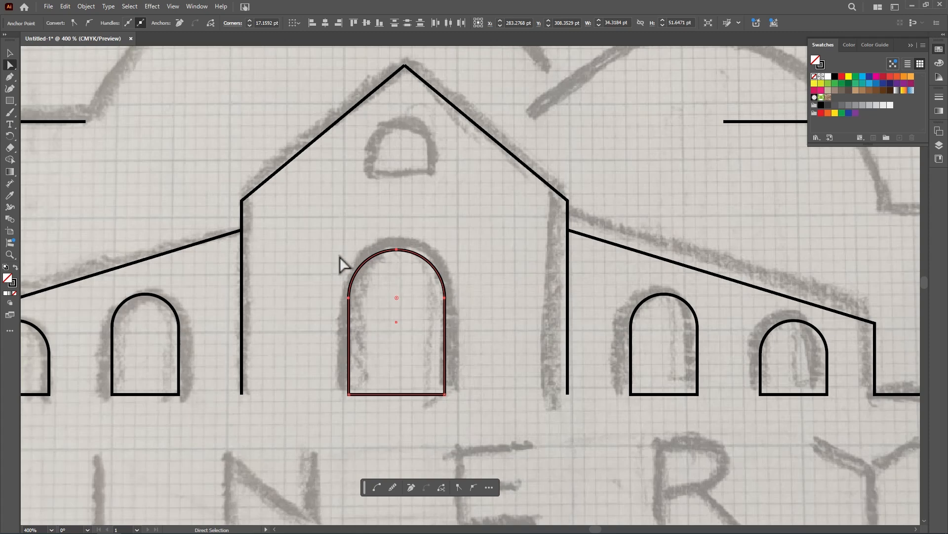
pyautogui.click(7, 57)
pyautogui.scroll(1, 425, 294)
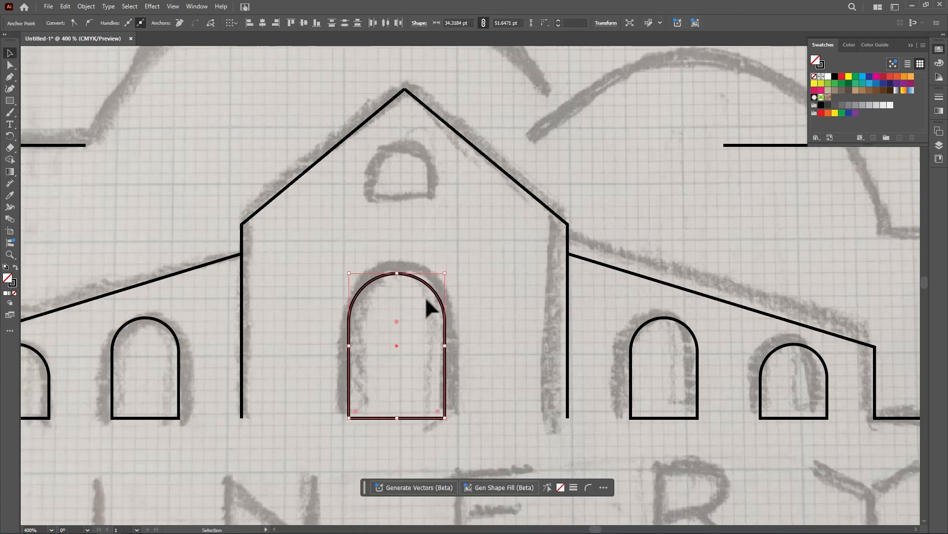
pyautogui.click(407, 203)
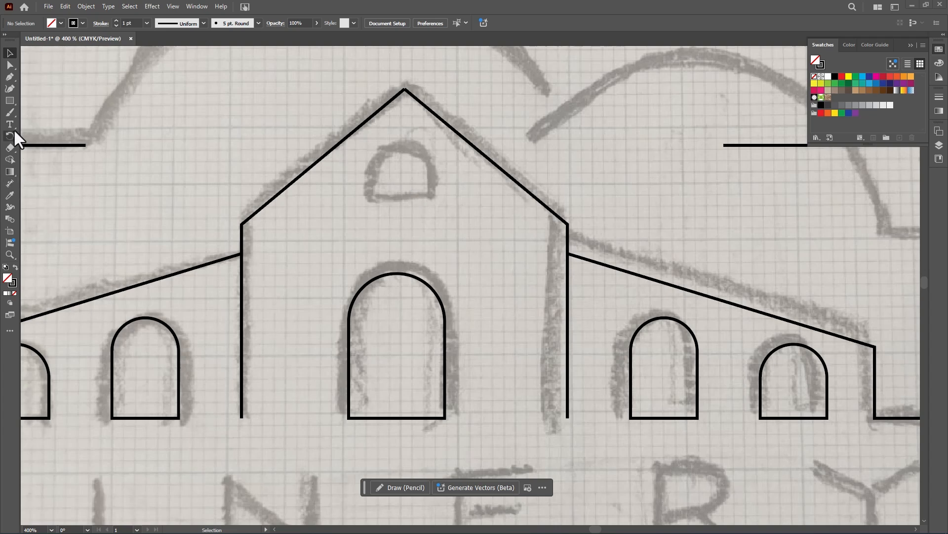
# - Draw a rectangle about 20.1 by 18.7 pt over the sketched gable window and round its upper corners to about 10.1 pt
pyautogui.click(10, 101)
pyautogui.moveTo(372, 145); pyautogui.dragTo(430, 198)
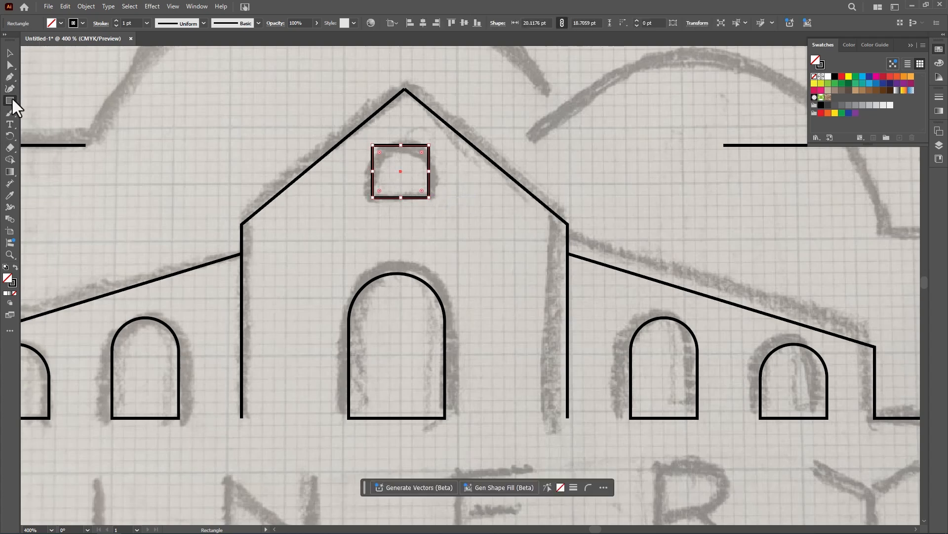
pyautogui.click(10, 64)
pyautogui.moveTo(364, 138); pyautogui.dragTo(373, 149)
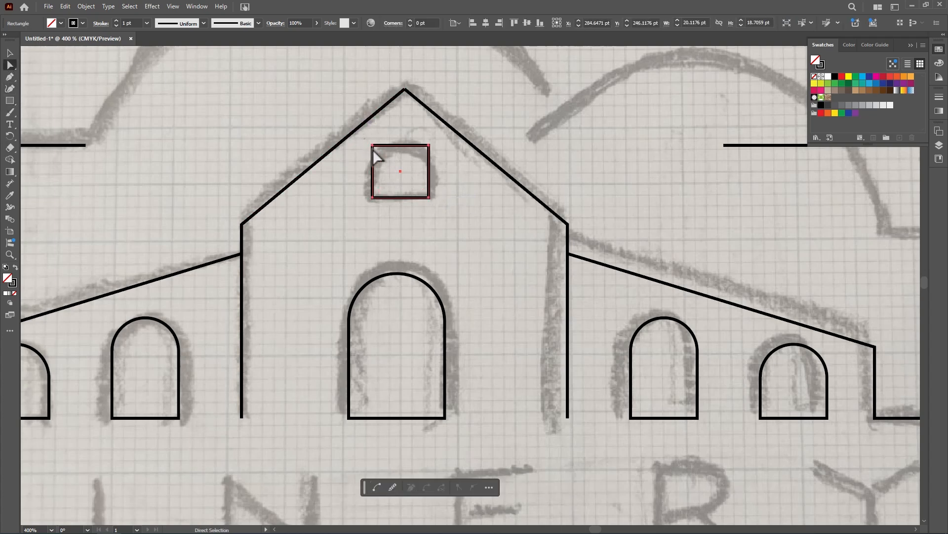
pyautogui.moveTo(437, 156); pyautogui.dragTo(408, 170)
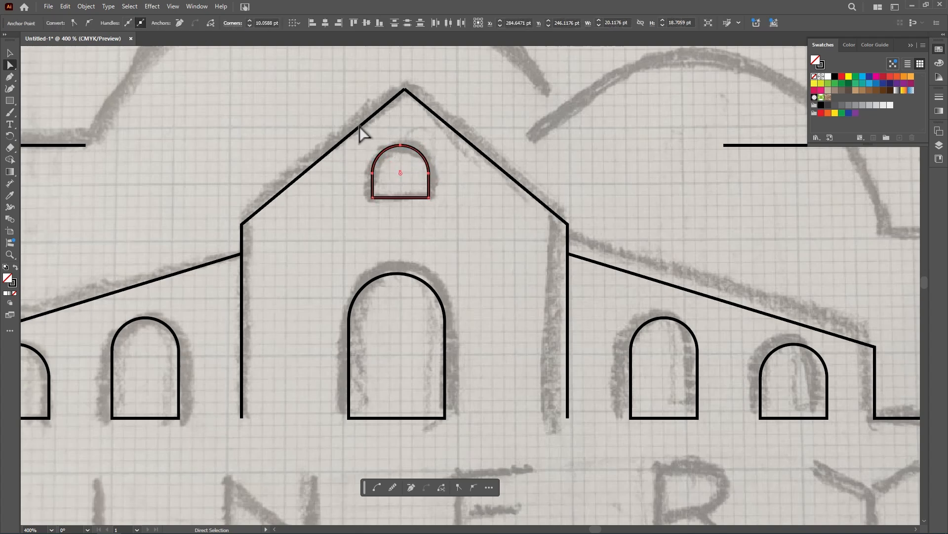
pyautogui.click(10, 52)
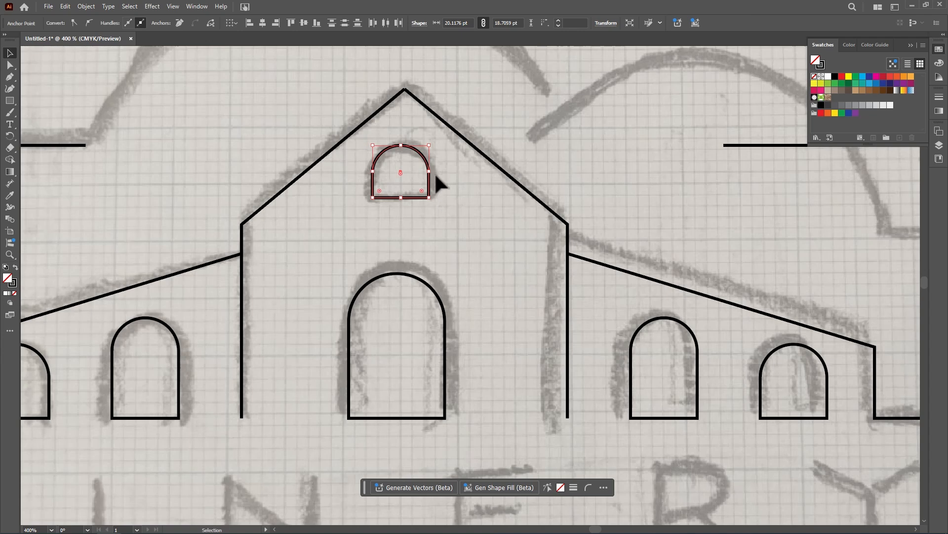
pyautogui.scroll(3, 434, 172)
pyautogui.click(382, 138)
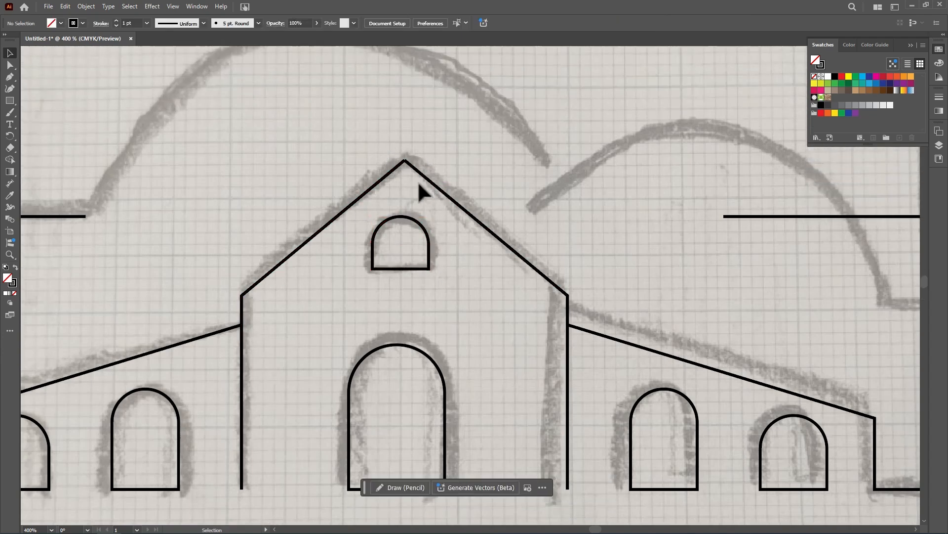
# - Join the left and right halves of the central building's outline at the roof peak, and deselect the path
pyautogui.click(415, 168)
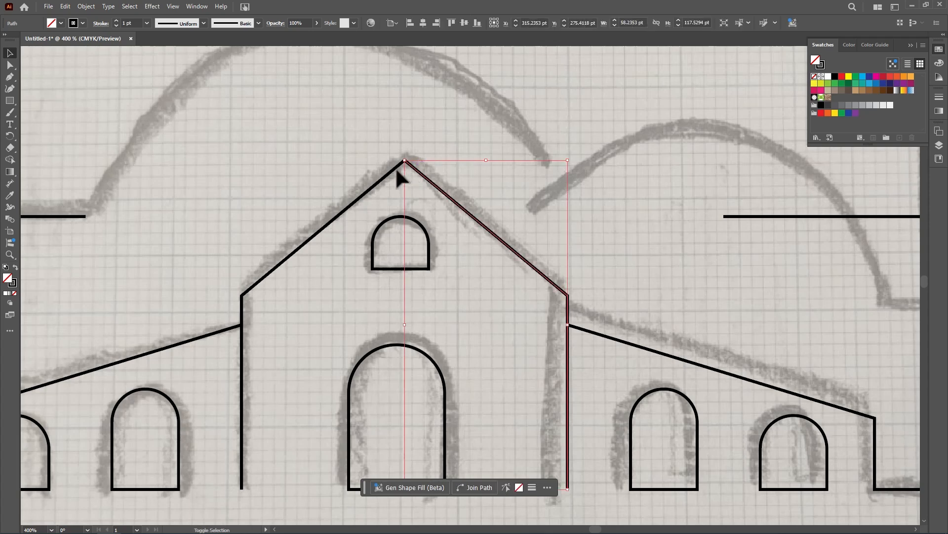
pyautogui.keyDown('shift'); pyautogui.click(398, 169); pyautogui.keyUp('shift')
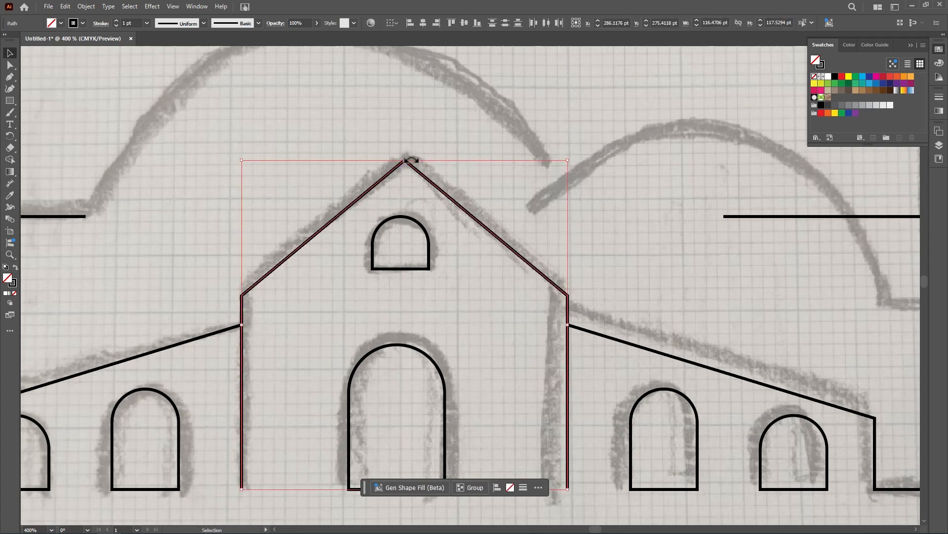
pyautogui.click(10, 65)
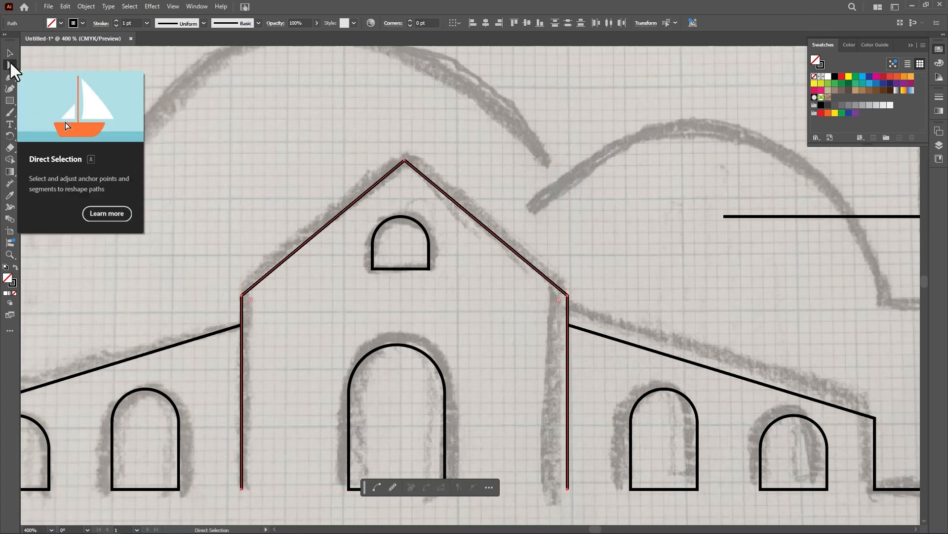
pyautogui.moveTo(428, 195); pyautogui.dragTo(429, 191)
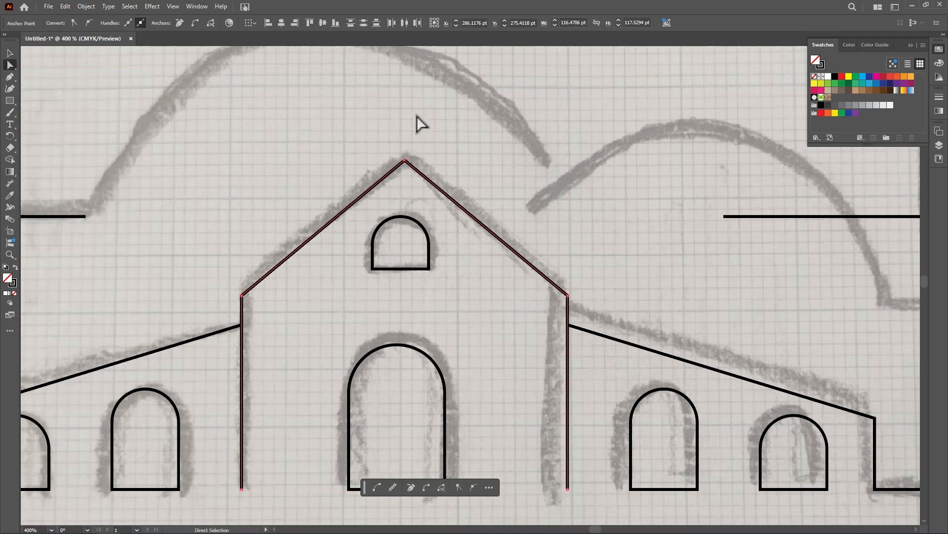
pyautogui.rightClick(404, 161)
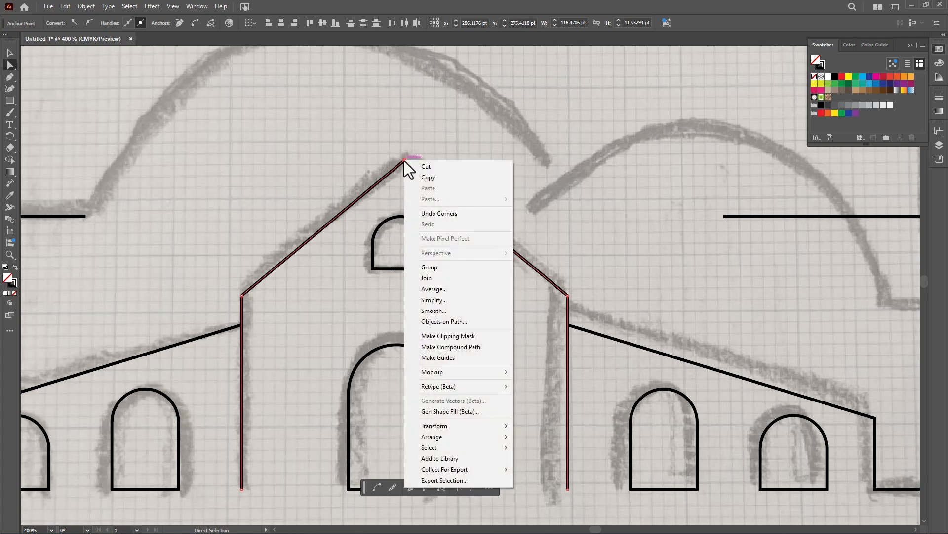
pyautogui.click(442, 278)
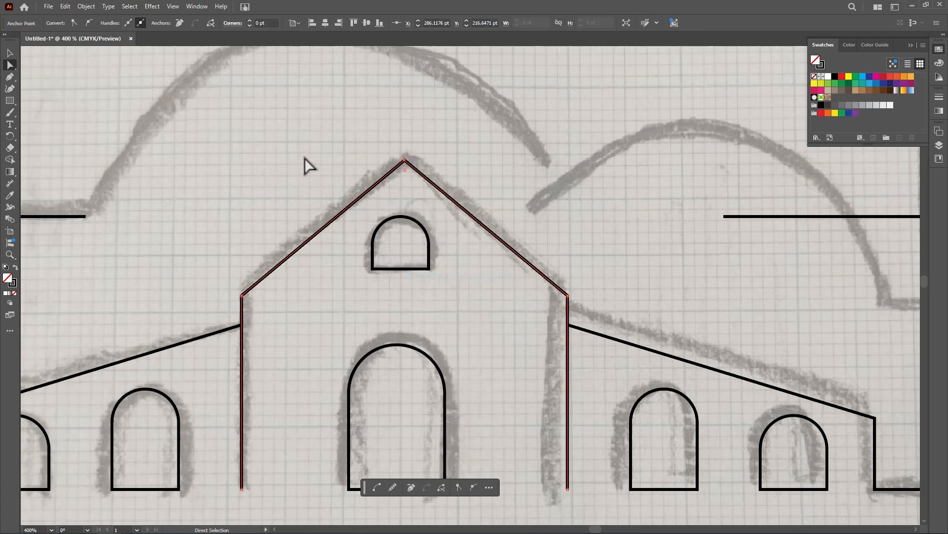
pyautogui.click(13, 53)
pyautogui.click(334, 94)
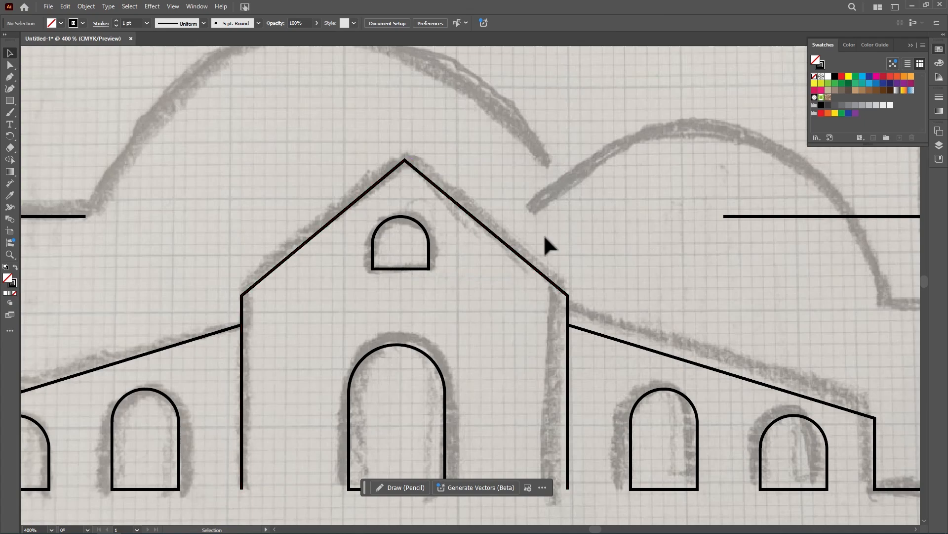
# - Shorten the right wing outline's upper horizontal segment and lower it onto the sketched ledge, making the outline about 66.5 pt tall
pyautogui.scroll(-1, 434, 237)
pyautogui.keyDown('alt'); pyautogui.scroll(-2, 540, 211); pyautogui.keyUp('alt')
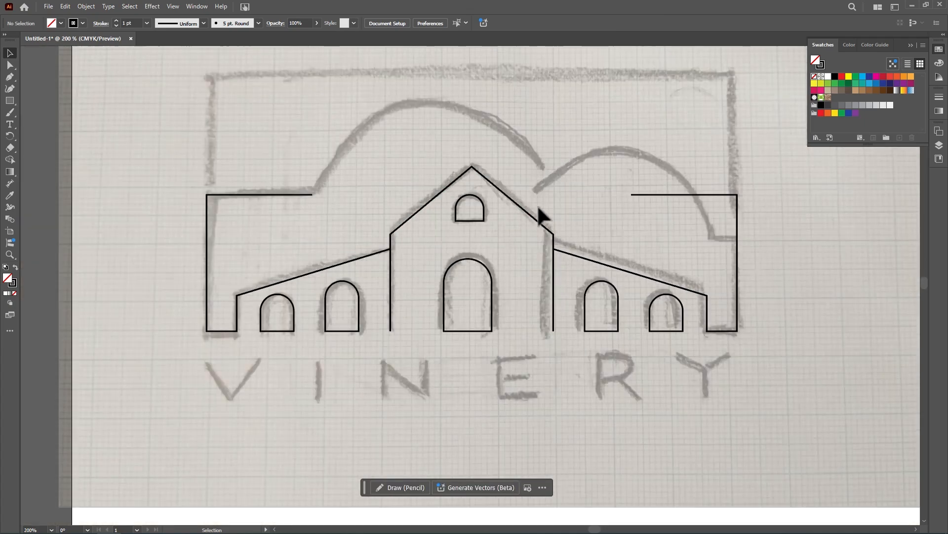
pyautogui.scroll(2, 466, 211)
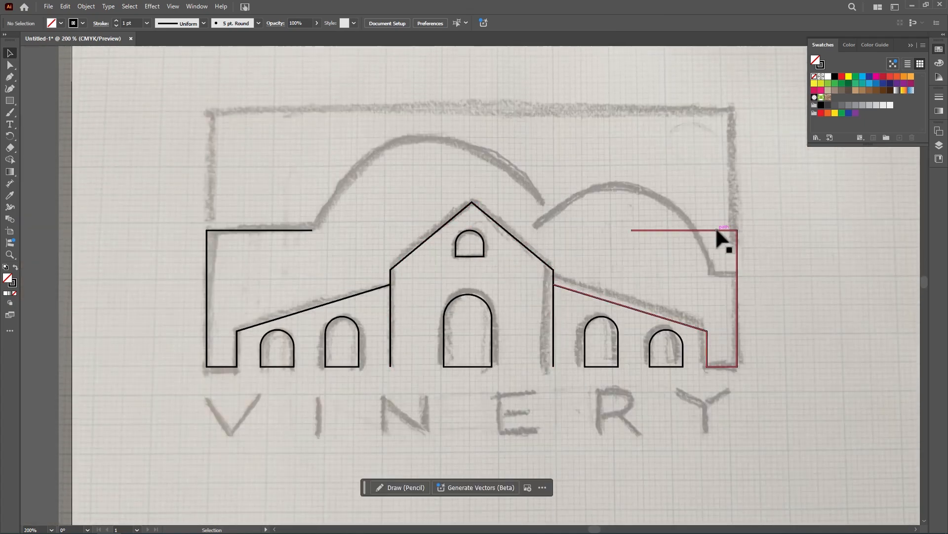
pyautogui.click(715, 226)
pyautogui.click(10, 65)
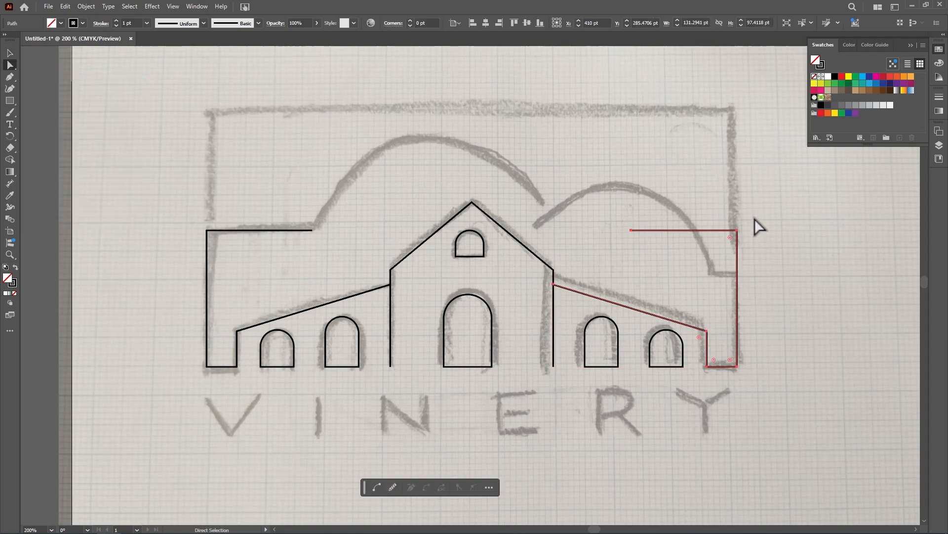
pyautogui.scroll(3, 757, 224)
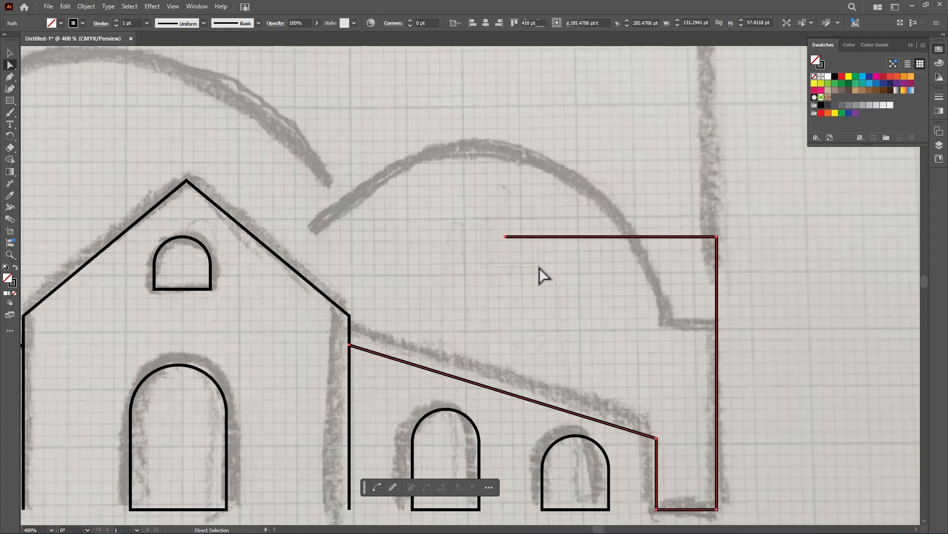
pyautogui.moveTo(505, 237); pyautogui.dragTo(656, 238)
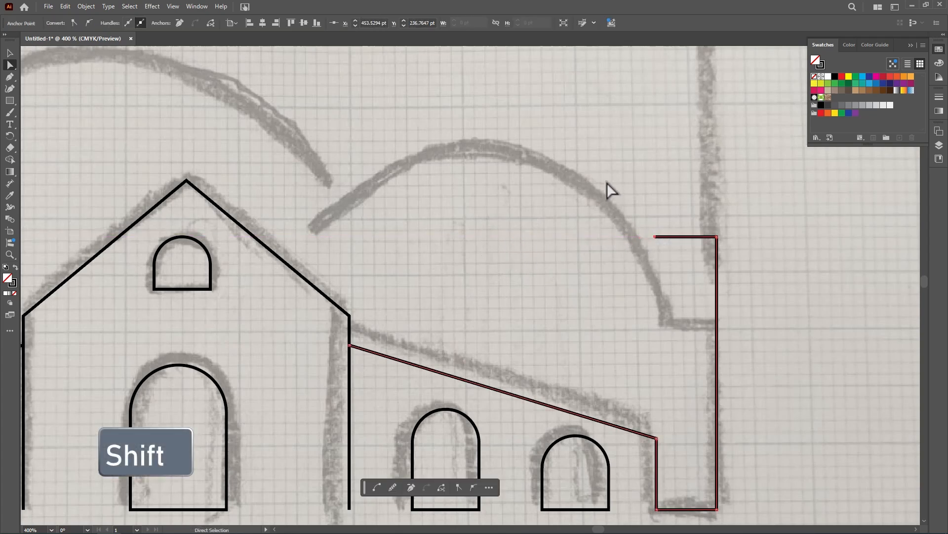
pyautogui.moveTo(737, 259); pyautogui.dragTo(719, 326)
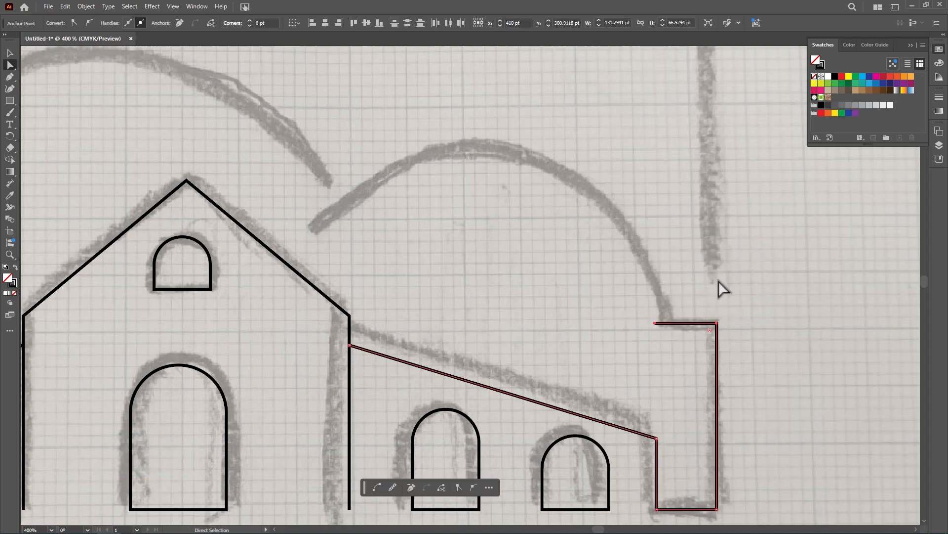
pyautogui.scroll(-2, 718, 280)
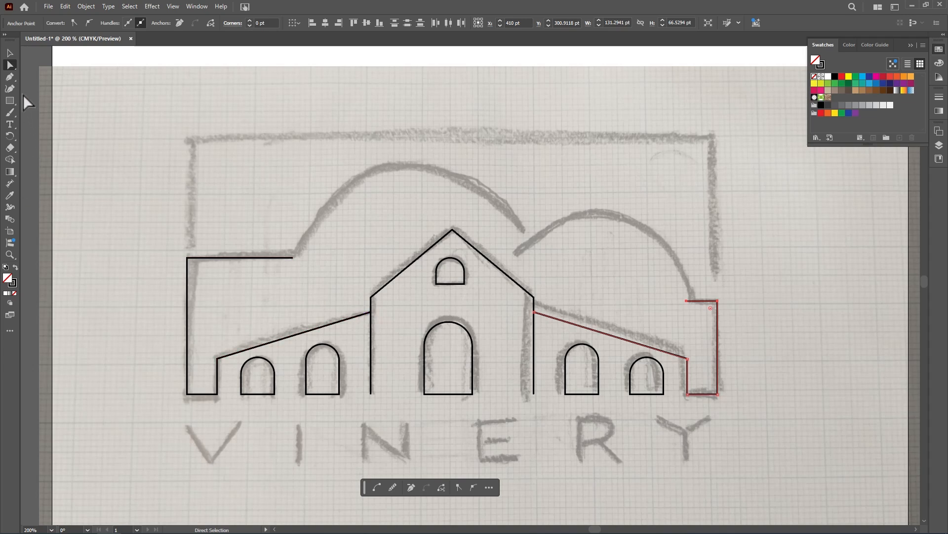
pyautogui.click(9, 52)
pyautogui.click(46, 147)
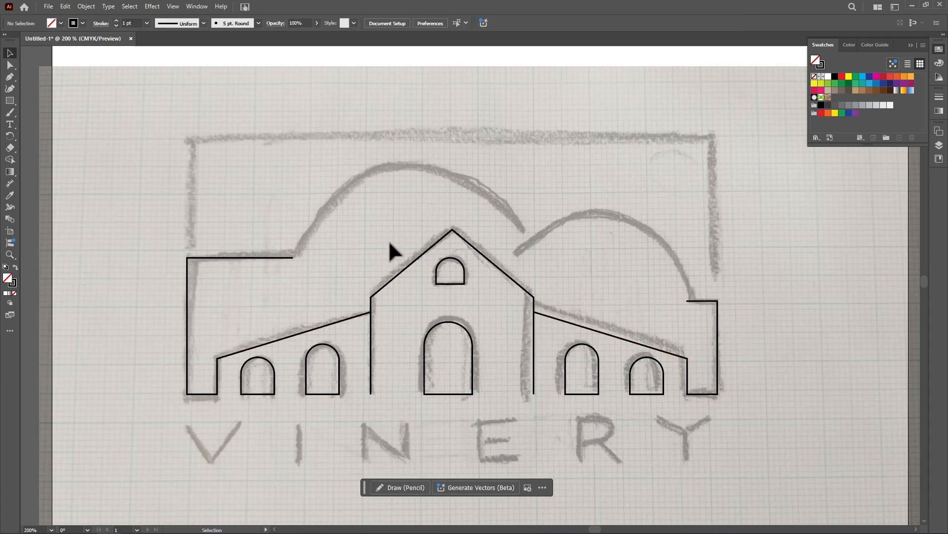
# - Draw a circle about 178.9 pt in diameter and align its upper arc with the sketched larger hill behind the building
pyautogui.scroll(2, 328, 232)
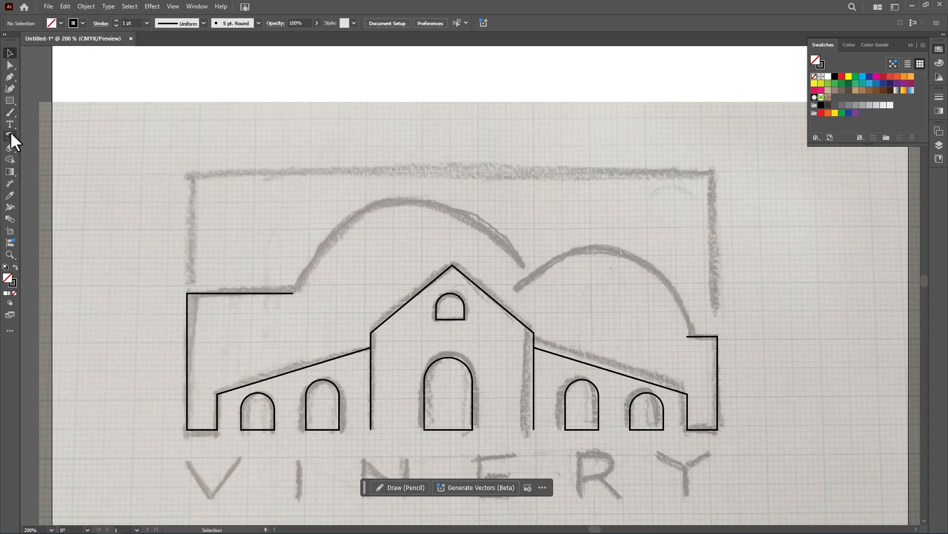
pyautogui.click(13, 103)
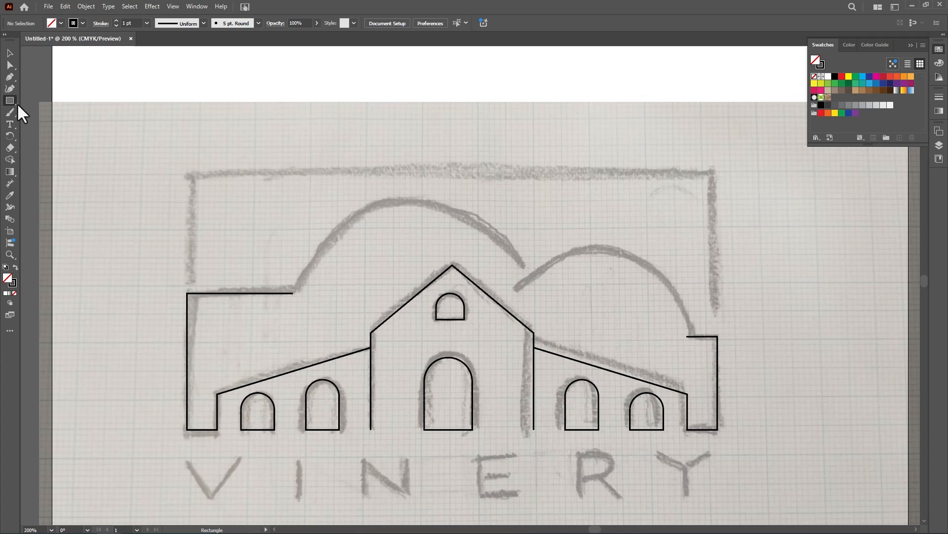
pyautogui.moveTo(13, 104); pyautogui.dragTo(43, 109)
pyautogui.scroll(-5, 300, 133)
pyautogui.moveTo(263, 126); pyautogui.dragTo(515, 376)
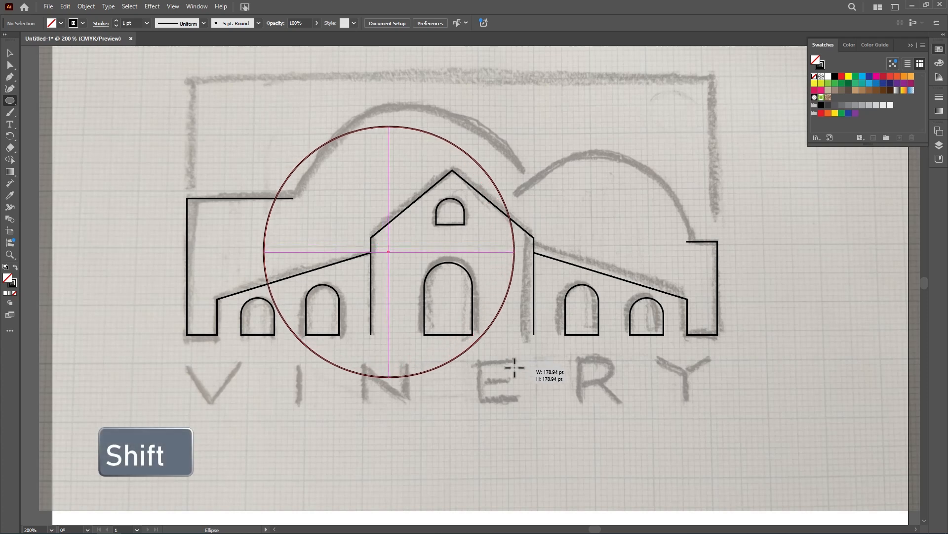
pyautogui.press('v')
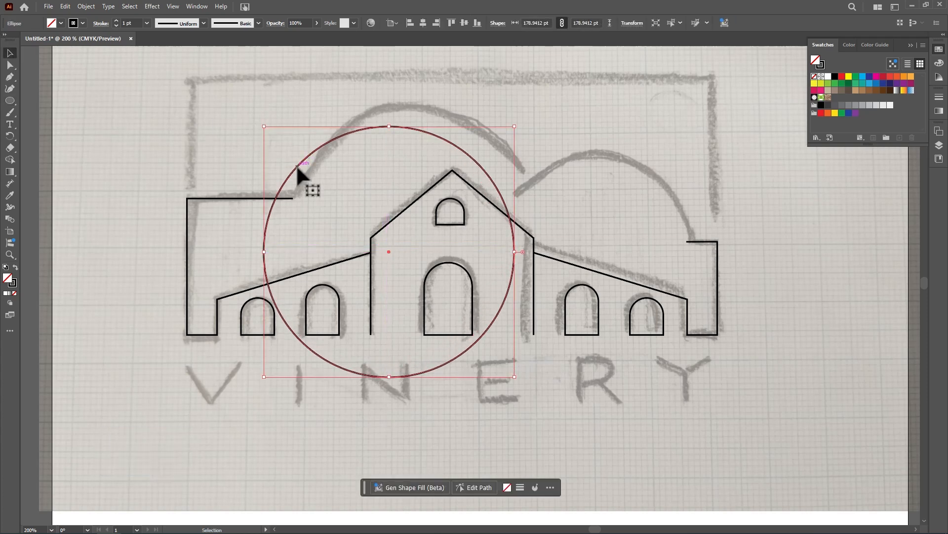
pyautogui.moveTo(298, 166); pyautogui.dragTo(323, 147)
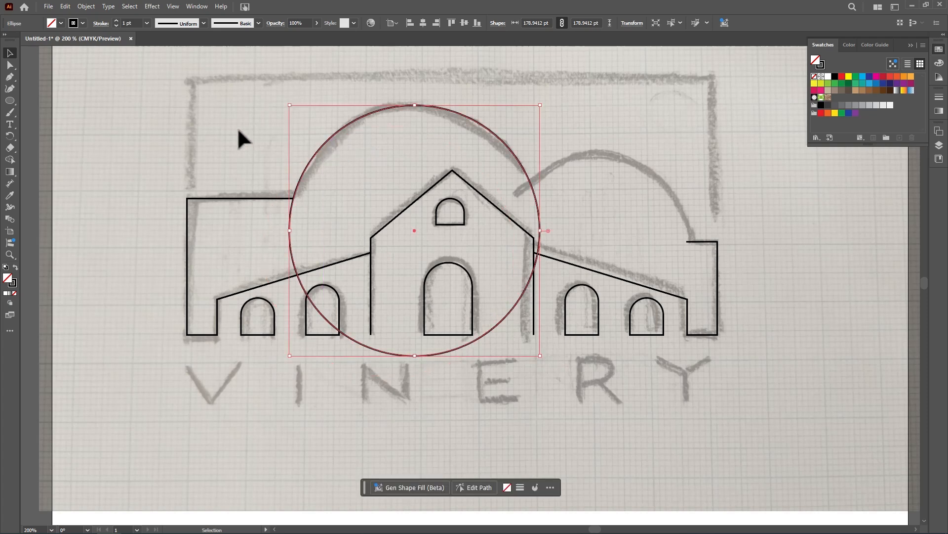
pyautogui.click(630, 118)
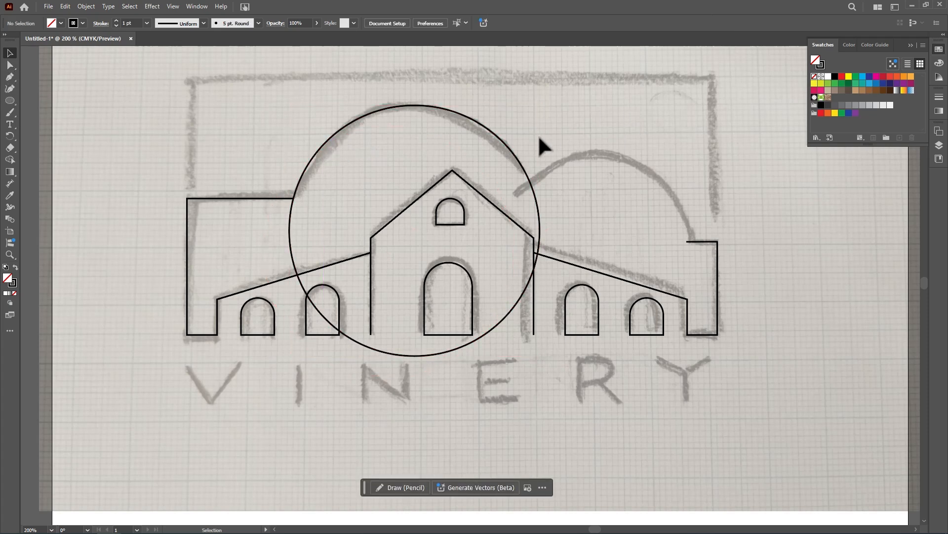
# - Delete the bottommost anchor point of the hill circle to keep only its upper half as an open arc
pyautogui.click(513, 151)
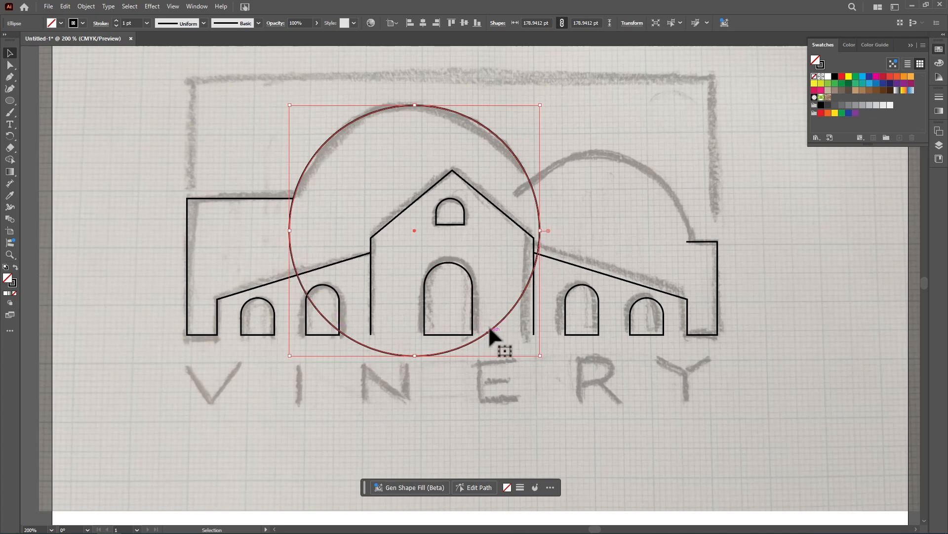
pyautogui.scroll(1, 299, 212)
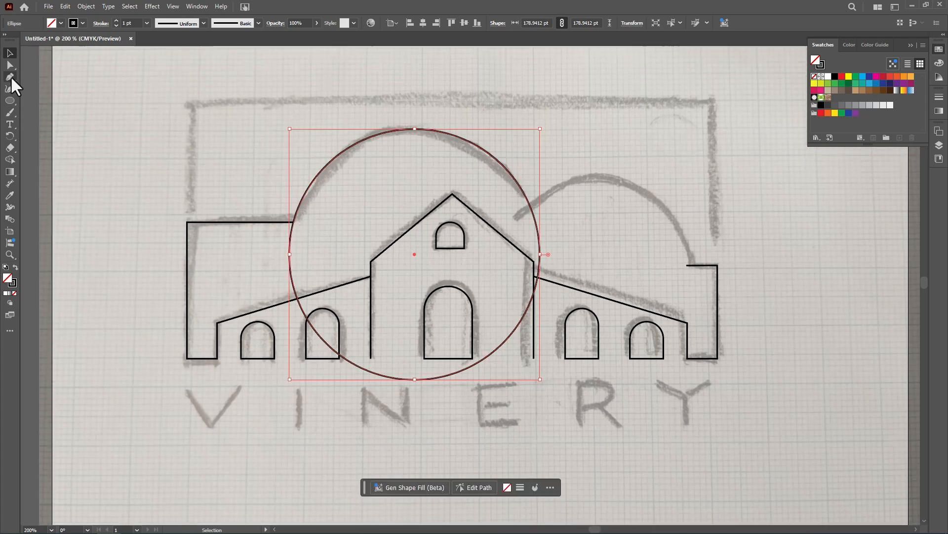
pyautogui.click(9, 64)
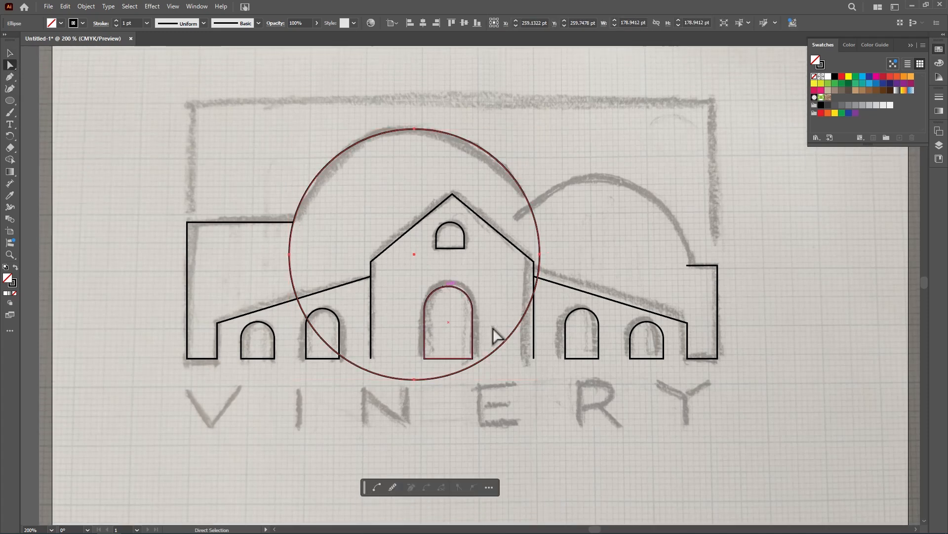
pyautogui.click(415, 379)
pyautogui.press('Delete')
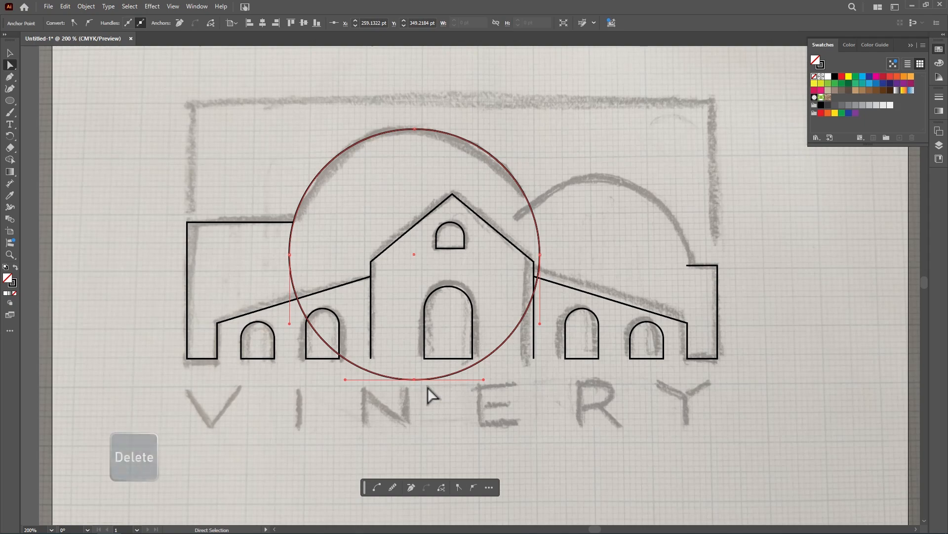
# - Add an anchor point on the hill arc where it meets the end of the left wing's upper horizontal line
pyautogui.scroll(3, 289, 230)
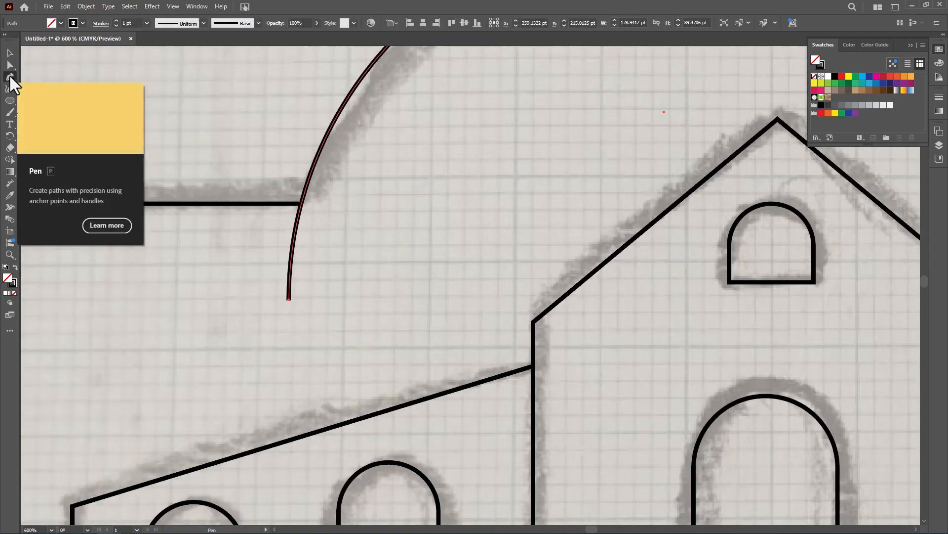
pyautogui.click(9, 77)
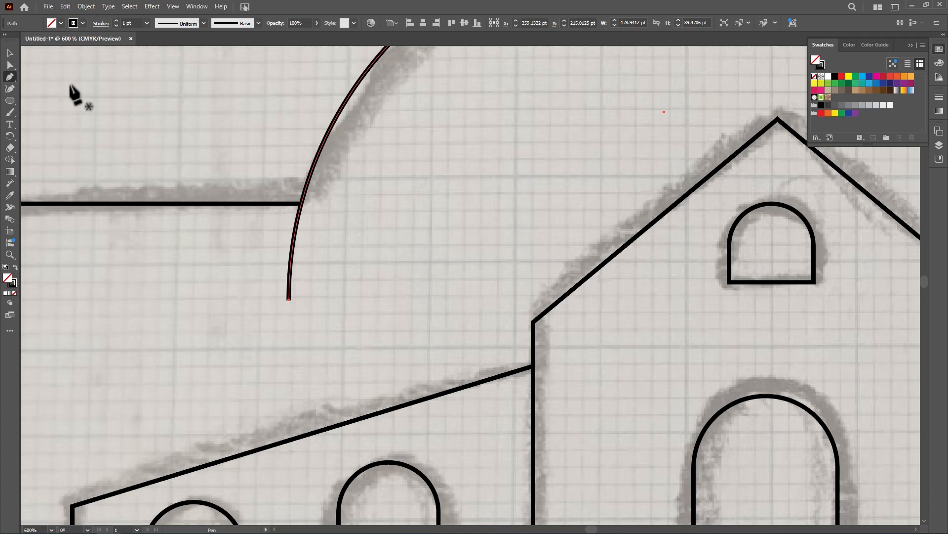
pyautogui.click(302, 204)
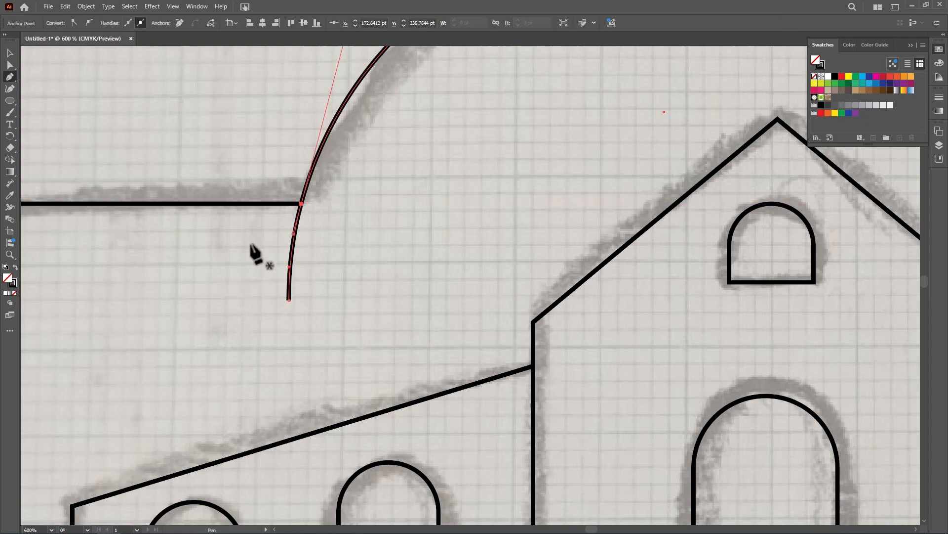
# - Add an anchor point on the larger hill arc where the sketched hill line ends beside the smaller hill
pyautogui.scroll(-1, 248, 254)
pyautogui.scroll(1, 779, 195)
pyautogui.scroll(1, 779, 196)
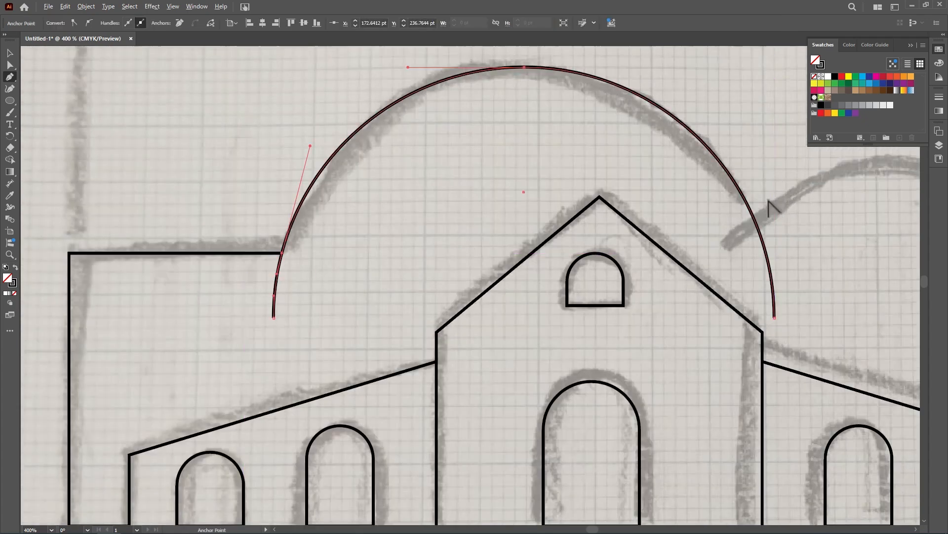
pyautogui.scroll(3, 767, 205)
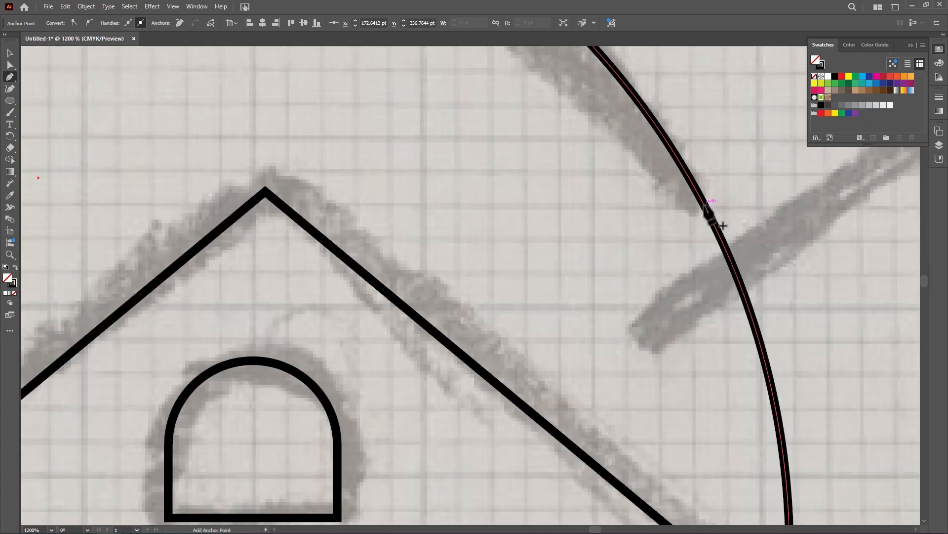
pyautogui.click(705, 206)
pyautogui.scroll(-3, 718, 193)
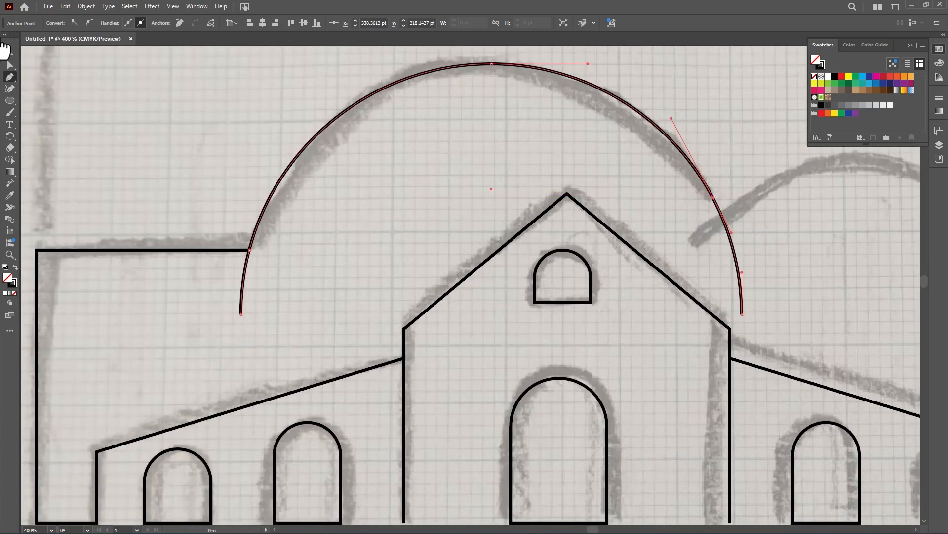
# - Delete both lower end anchor points of the larger hill arc, trimming it back to the two added points
pyautogui.click(9, 65)
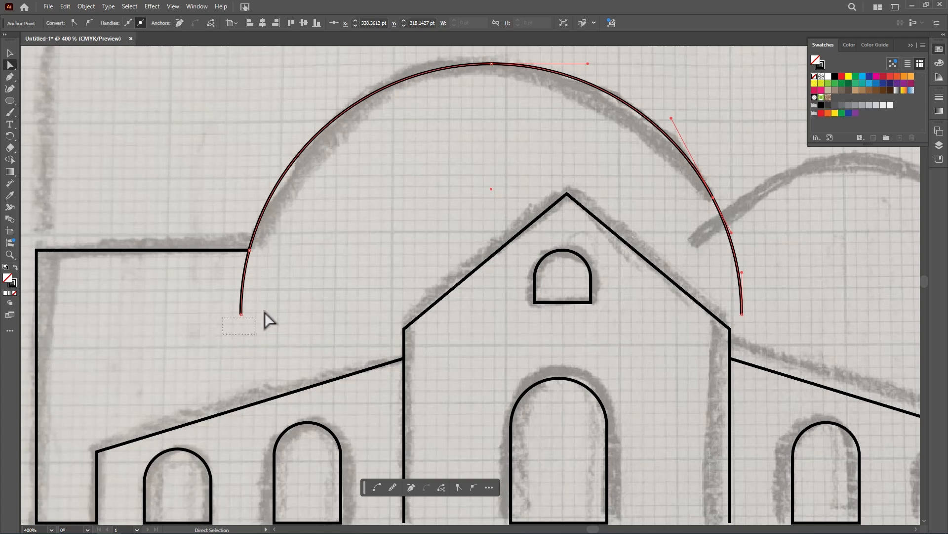
pyautogui.press('Delete')
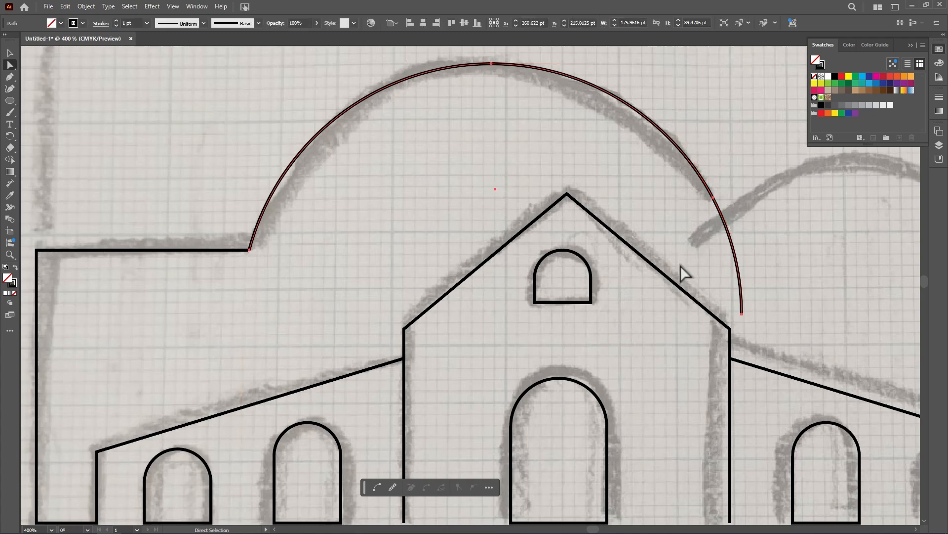
pyautogui.click(751, 326)
pyautogui.click(742, 314)
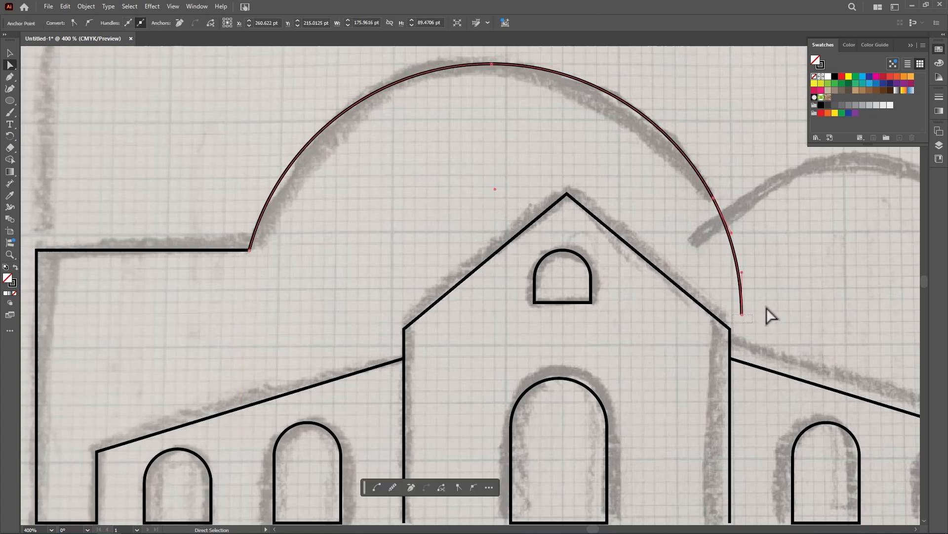
pyautogui.press('Delete')
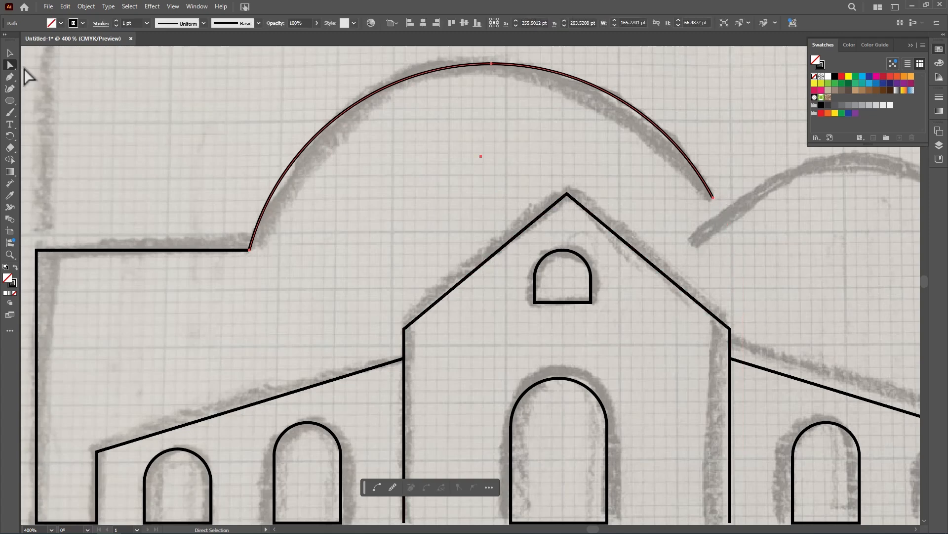
# - Join the larger hill arc to the left wing outline at their shared end point and deselect the path
pyautogui.click(8, 54)
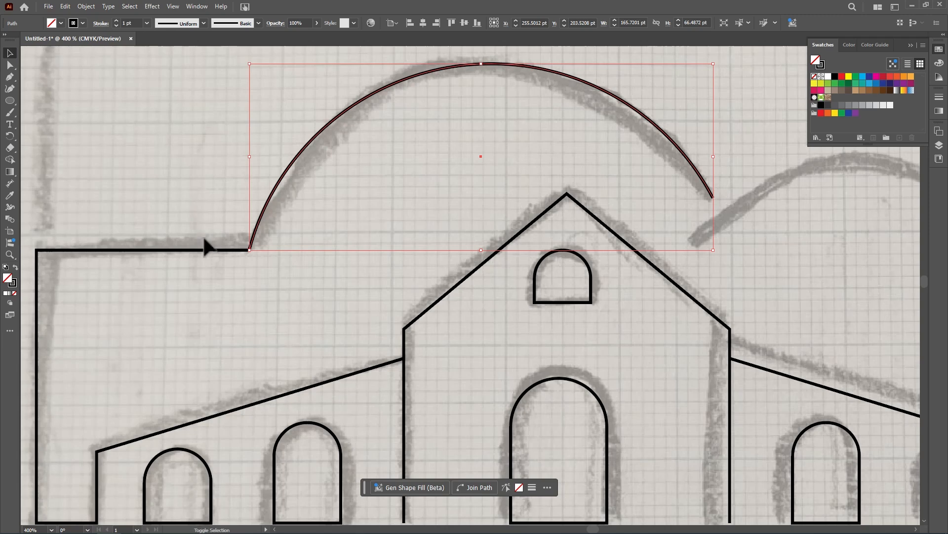
pyautogui.keyDown('shift'); pyautogui.click(205, 251); pyautogui.keyUp('shift')
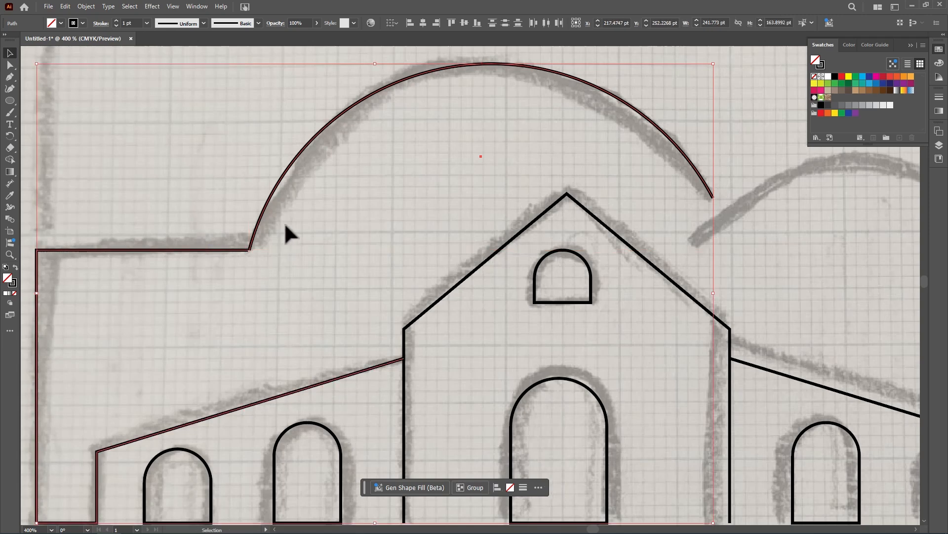
pyautogui.click(9, 64)
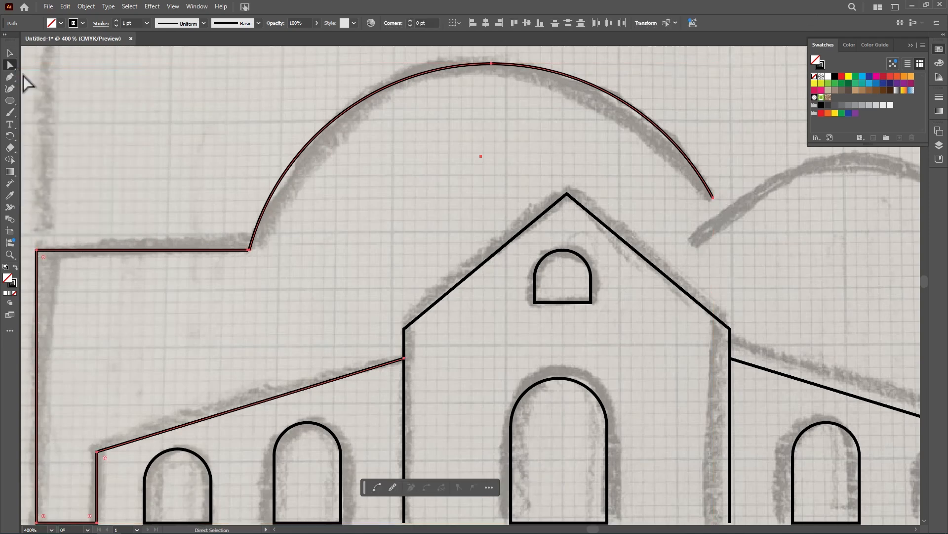
pyautogui.moveTo(268, 254); pyautogui.dragTo(271, 247)
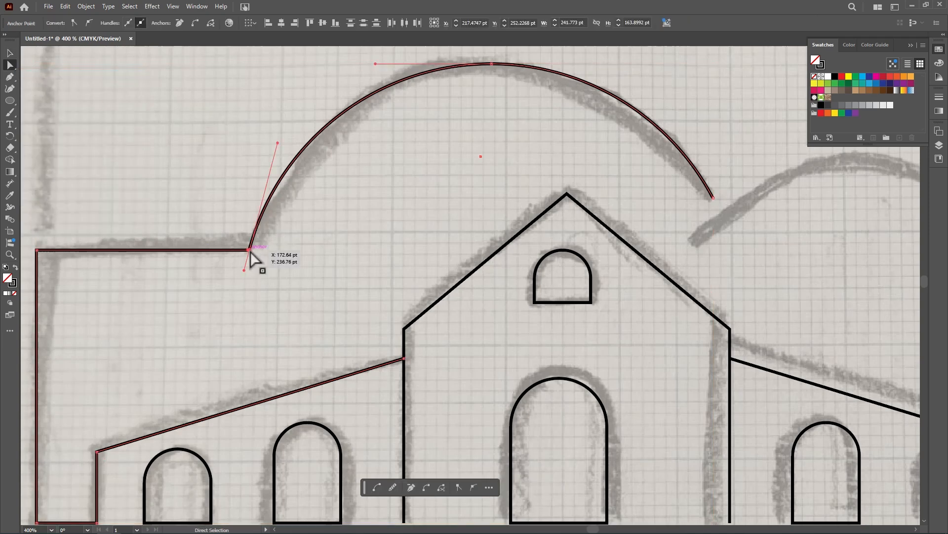
pyautogui.rightClick(250, 251)
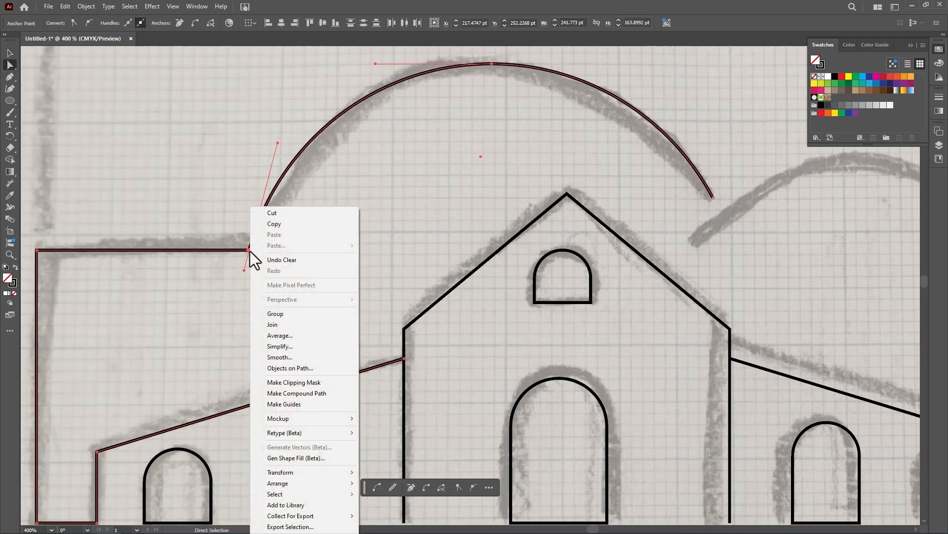
pyautogui.click(288, 324)
pyautogui.click(9, 52)
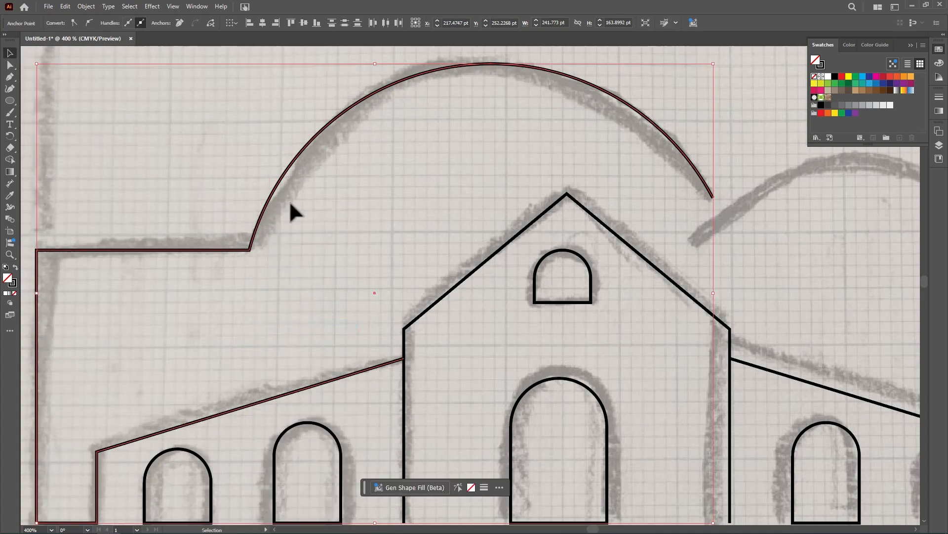
pyautogui.scroll(-1, 292, 203)
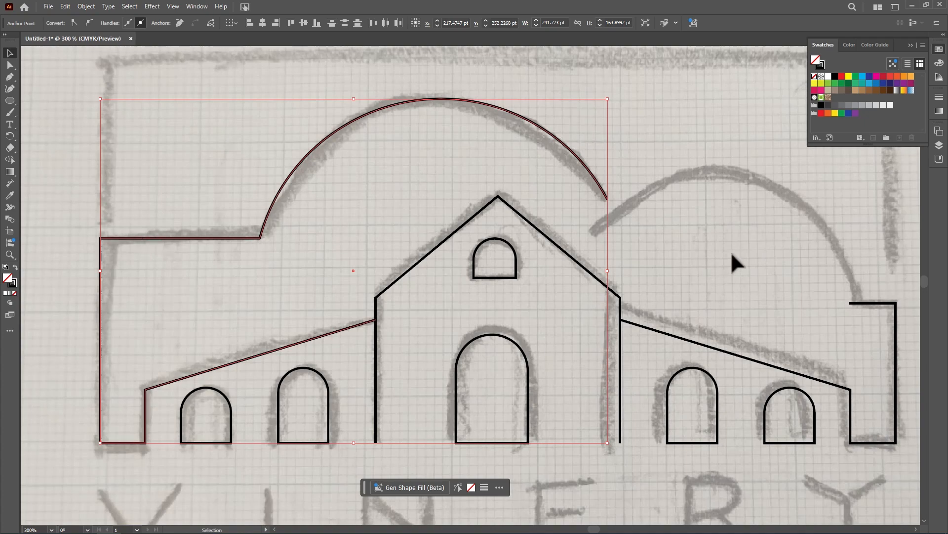
pyautogui.click(868, 283)
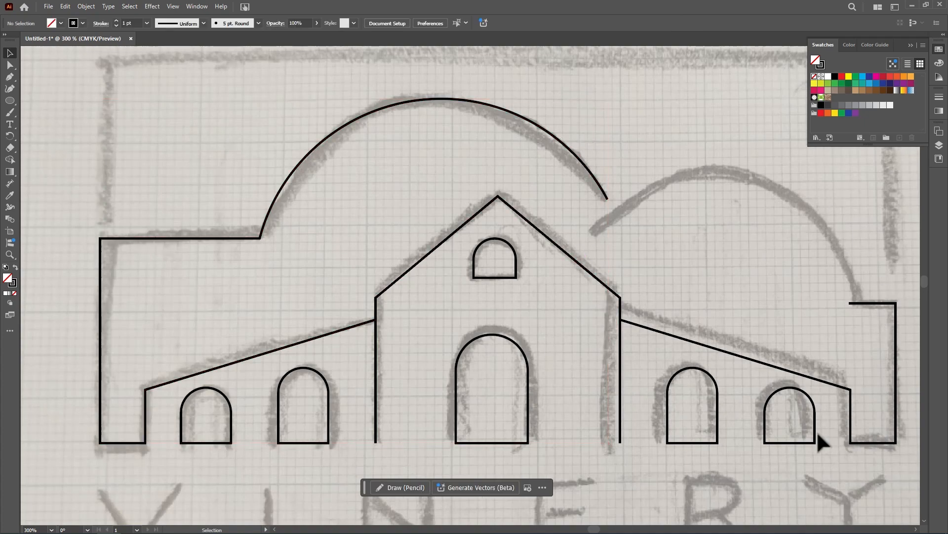
# - Draw a circle about 118.1 pt in diameter over the sketched smaller hill and lower it onto the sketched arc
pyautogui.moveTo(592, 529); pyautogui.dragTo(598, 530)
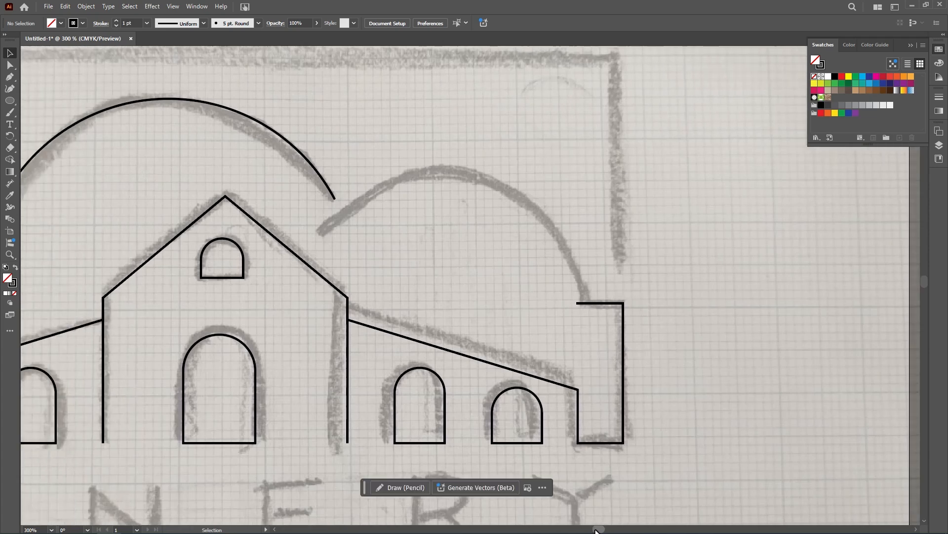
pyautogui.click(9, 101)
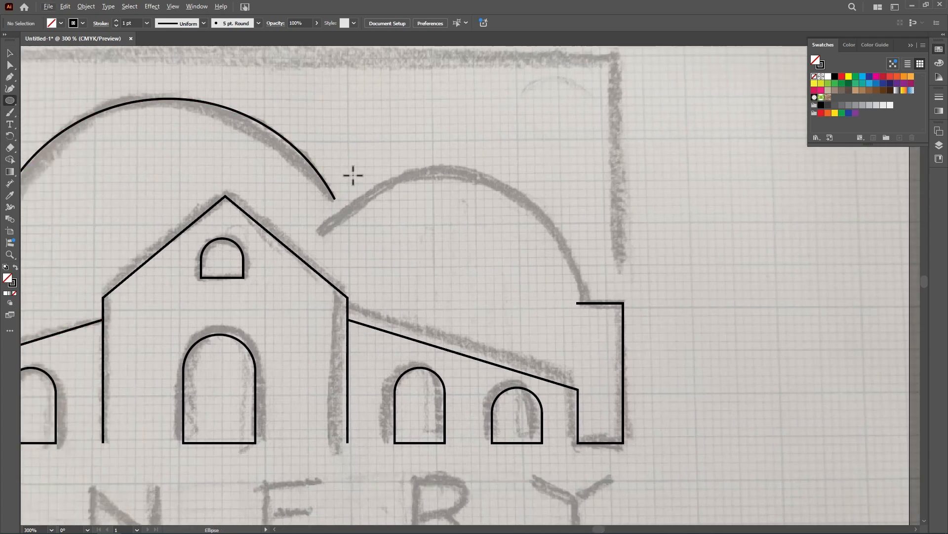
pyautogui.moveTo(335, 145); pyautogui.dragTo(583, 368)
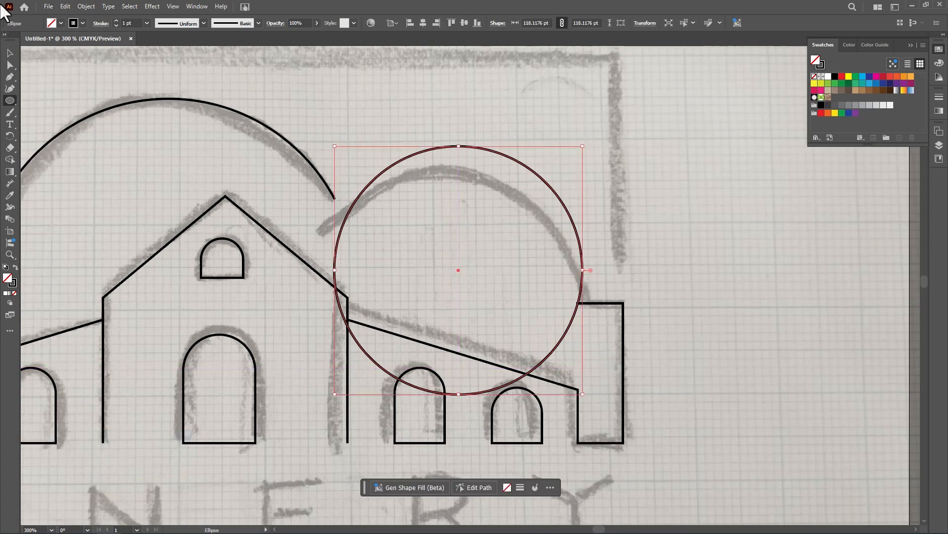
pyautogui.click(10, 53)
pyautogui.moveTo(502, 153); pyautogui.dragTo(497, 182)
# - Enlarge the smaller hill circle proportionally to about 134.7 pt and nudge it onto the sketched arc
pyautogui.scroll(-3, 477, 140)
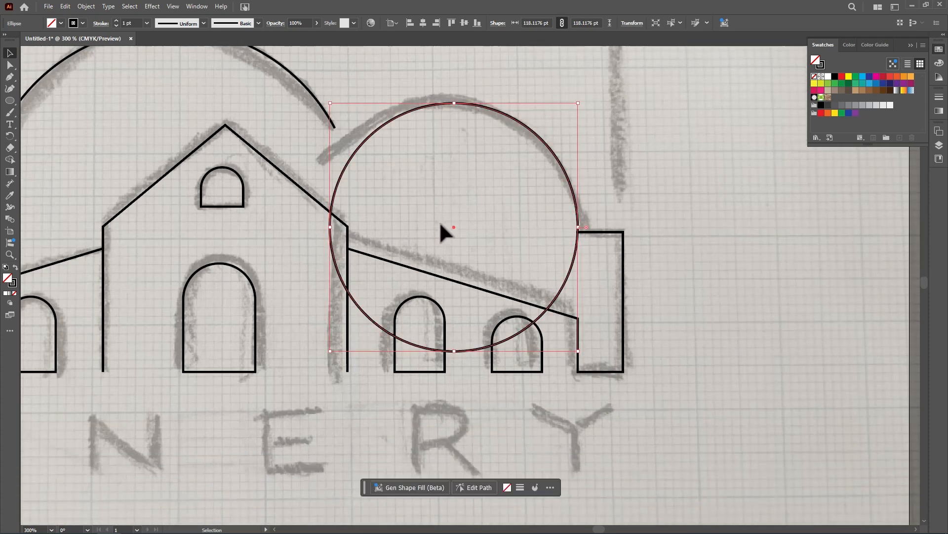
pyautogui.moveTo(330, 351); pyautogui.dragTo(275, 387)
pyautogui.press('shift')
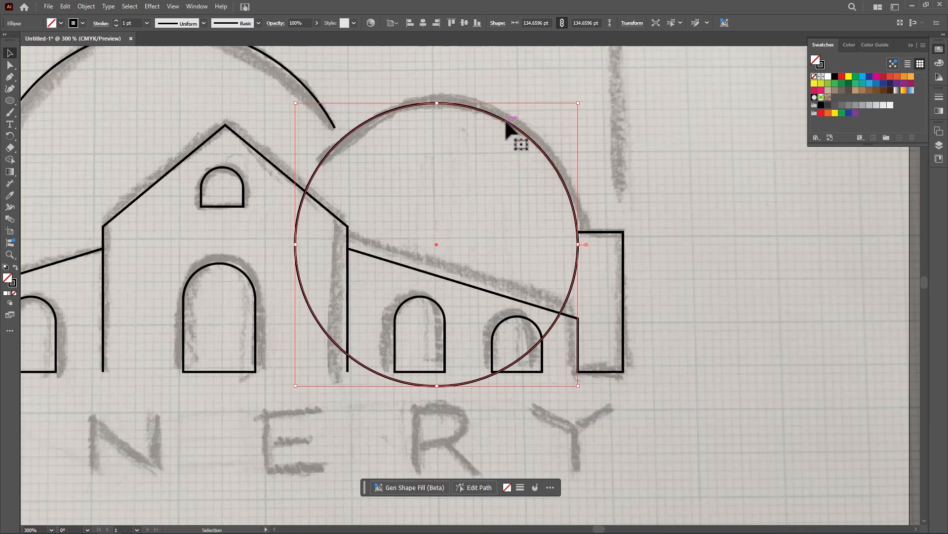
pyautogui.moveTo(506, 122); pyautogui.dragTo(511, 124)
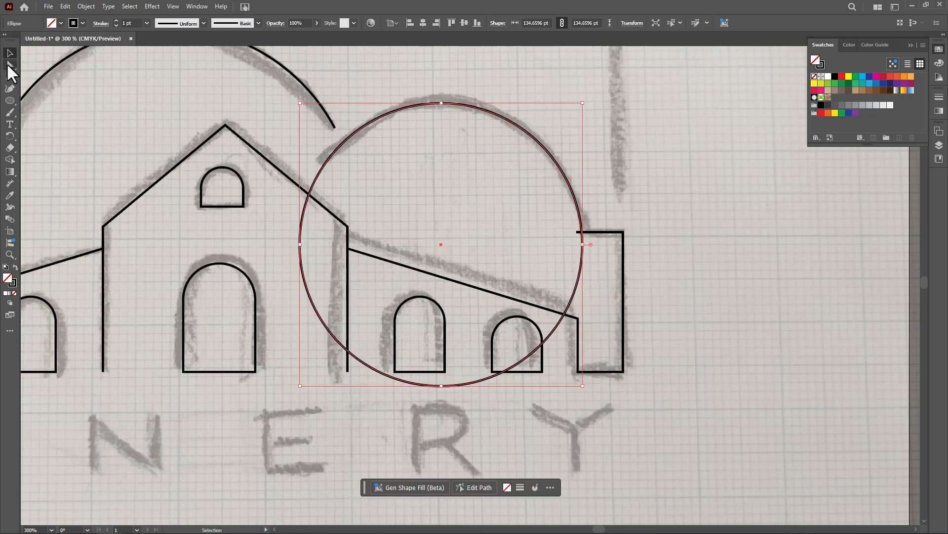
# - Delete the bottommost anchor point of the smaller hill circle to keep only its upper half as an open arc
pyautogui.click(10, 65)
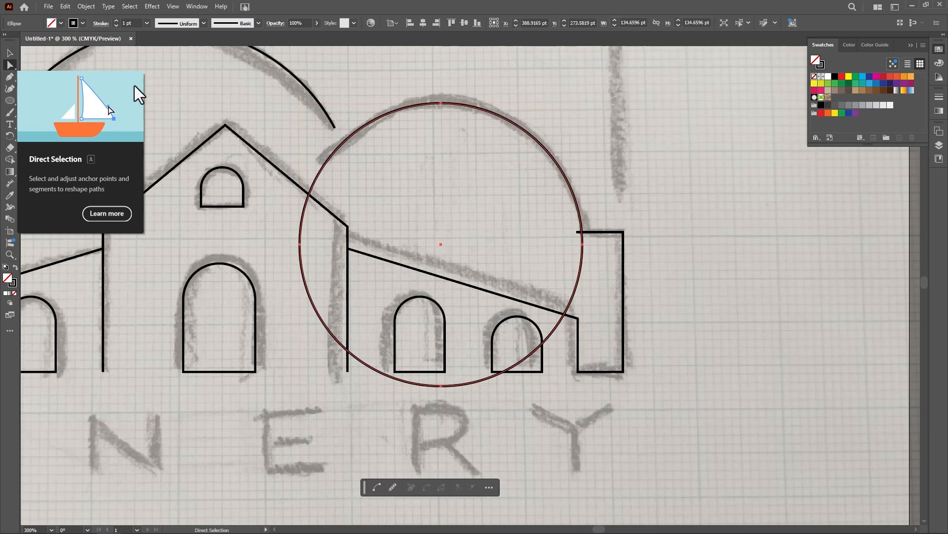
pyautogui.click(440, 385)
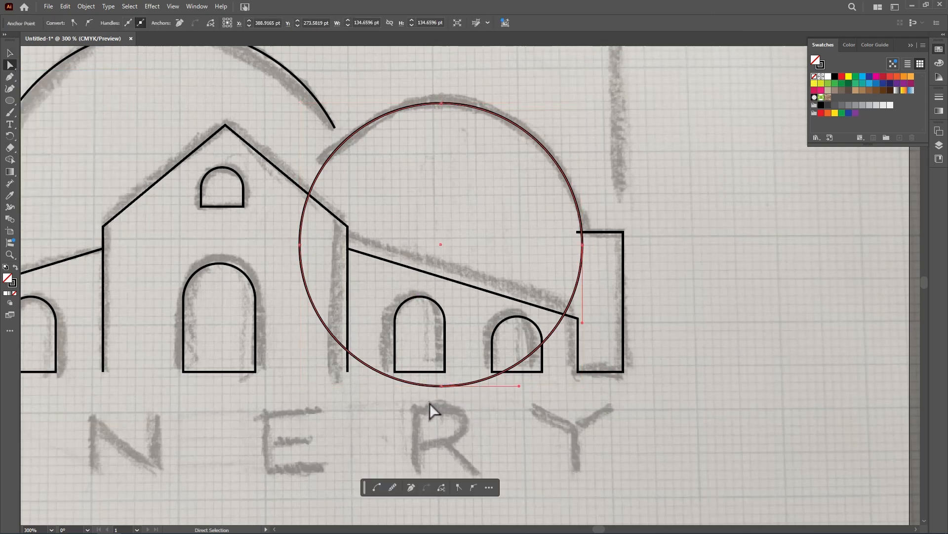
pyautogui.press('Delete')
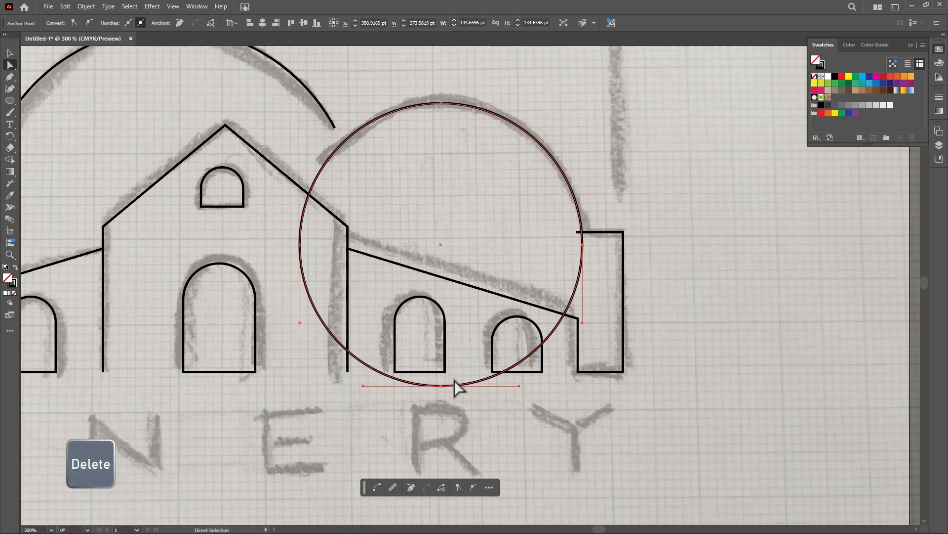
# - Add anchor points on the smaller hill arc where it crosses the right wing's upper horizontal line and where the sketched hill line ends
pyautogui.scroll(4, 602, 233)
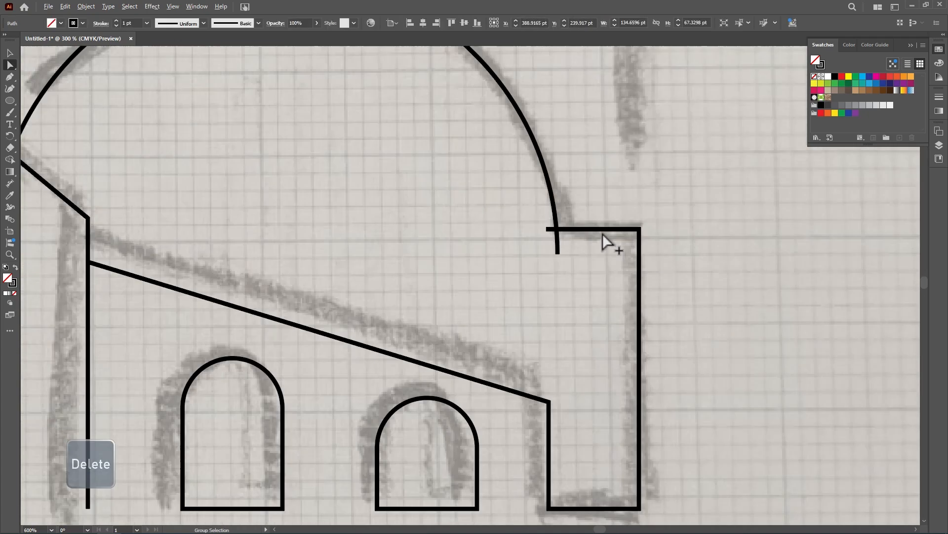
pyautogui.click(9, 77)
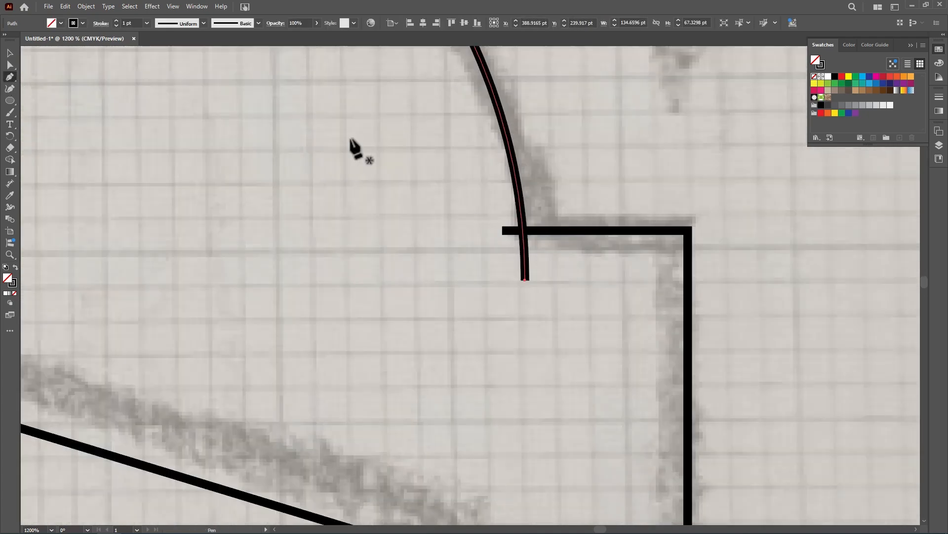
pyautogui.click(523, 230)
pyautogui.scroll(-2, 593, 218)
pyautogui.scroll(3, 356, 201)
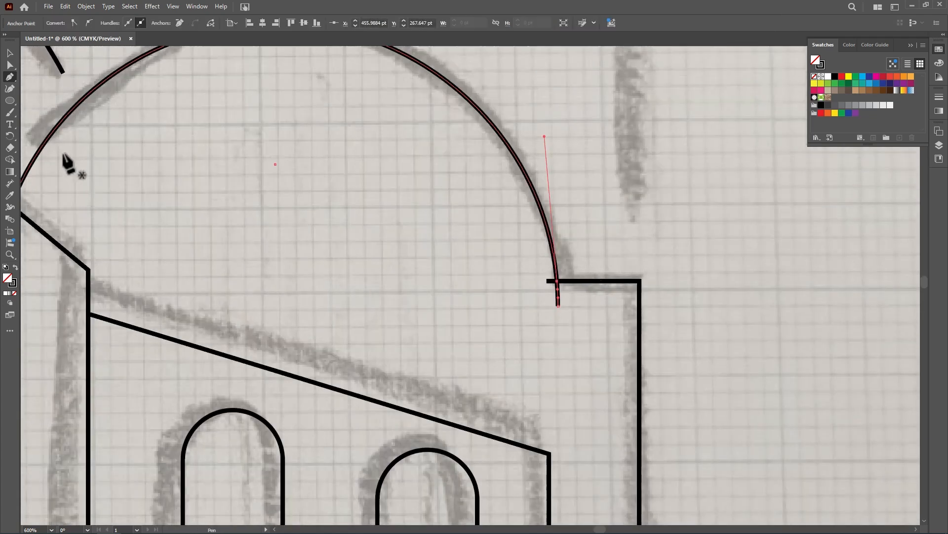
pyautogui.click(41, 147)
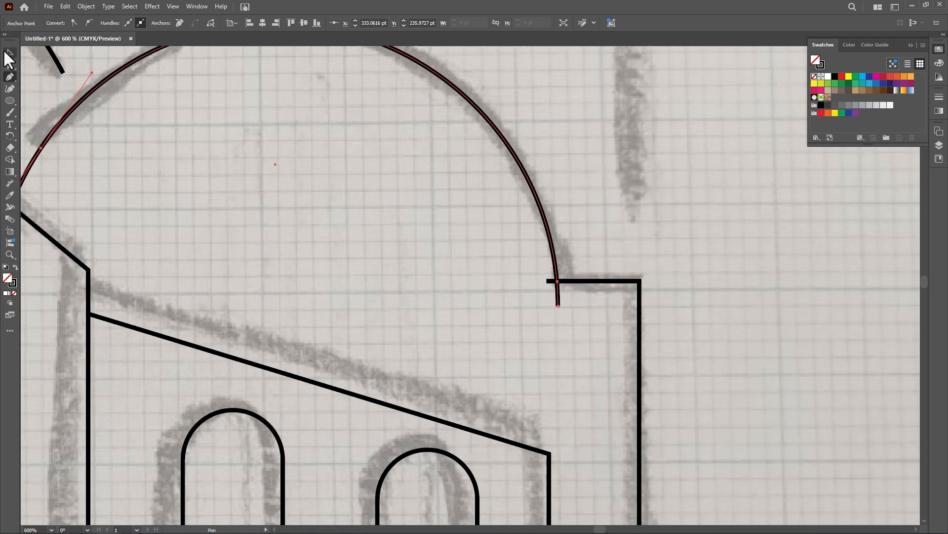
# - Delete both lower end anchor points of the smaller hill arc, trimming it to the two added points
pyautogui.click(10, 64)
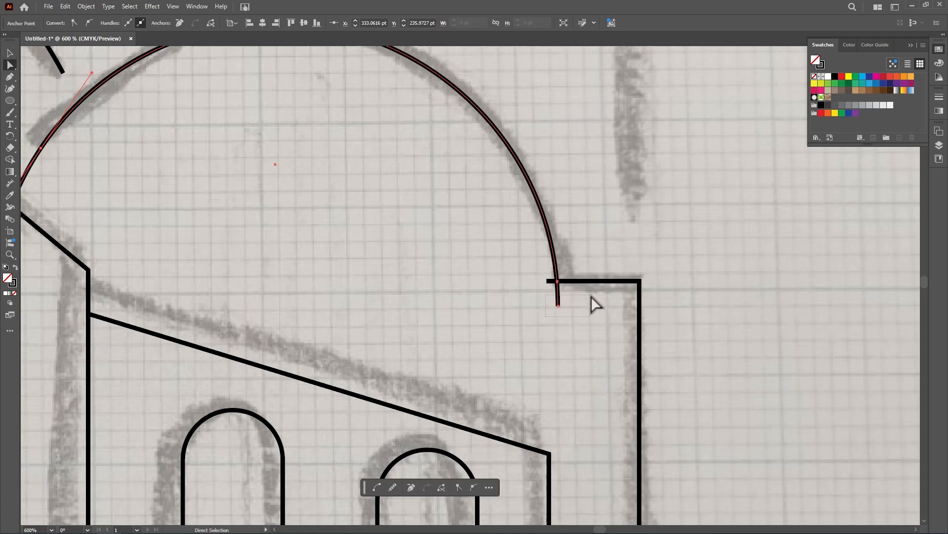
pyautogui.moveTo(592, 295); pyautogui.dragTo(591, 295)
pyautogui.press('Delete')
pyautogui.scroll(-1, 617, 287)
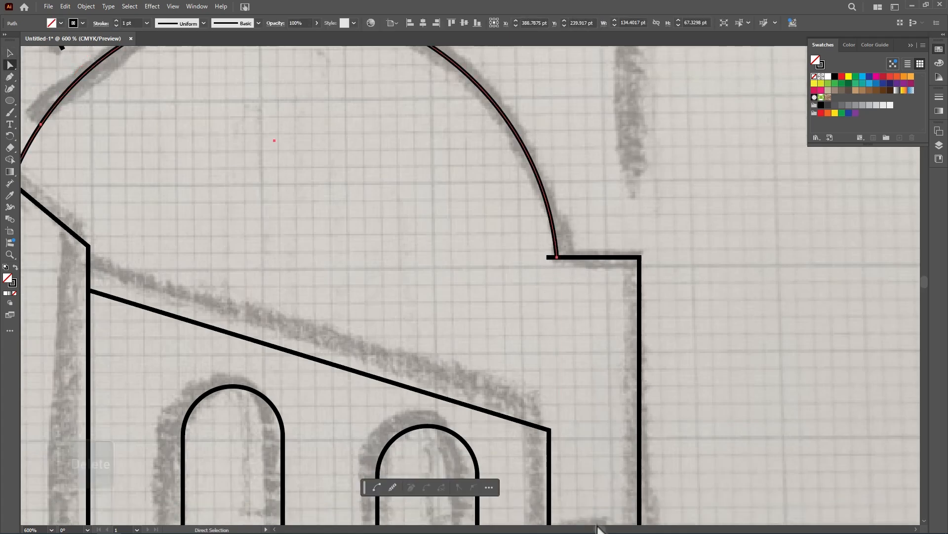
pyautogui.hscroll(-8, 598, 526)
pyautogui.click(344, 331)
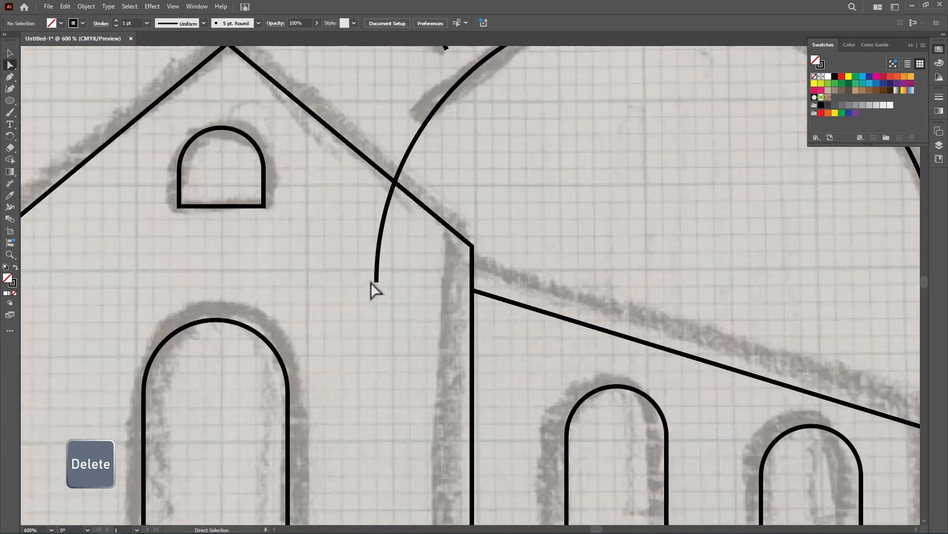
pyautogui.click(377, 283)
pyautogui.press('Delete')
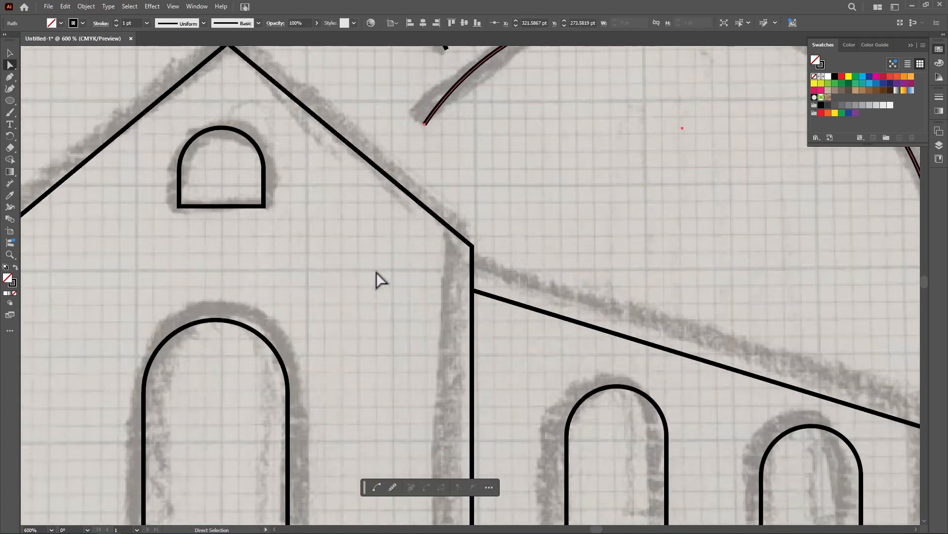
# - Move the inner end anchor of the right wing's upper horizontal line onto the lower end of the smaller hill arc
pyautogui.scroll(-2, 375, 277)
pyautogui.scroll(6, 343, 276)
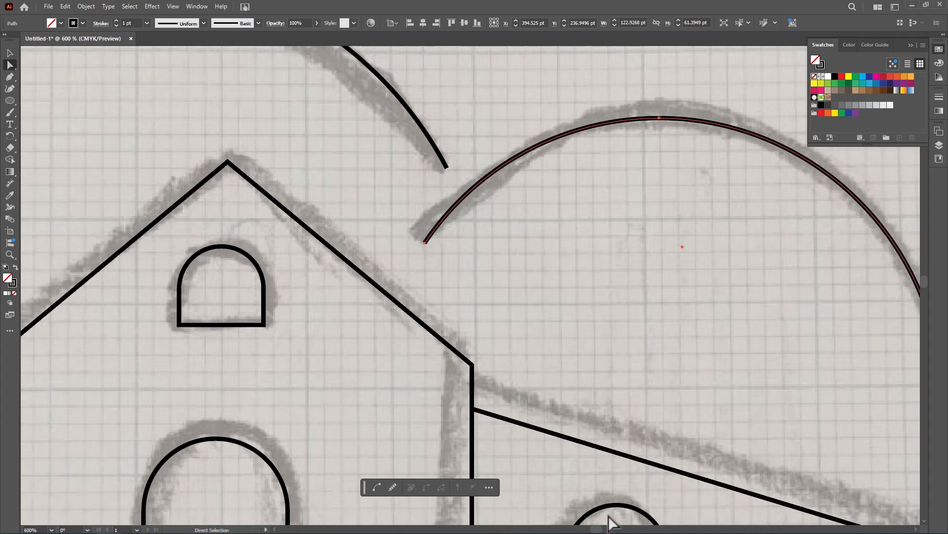
pyautogui.moveTo(592, 528); pyautogui.dragTo(596, 528)
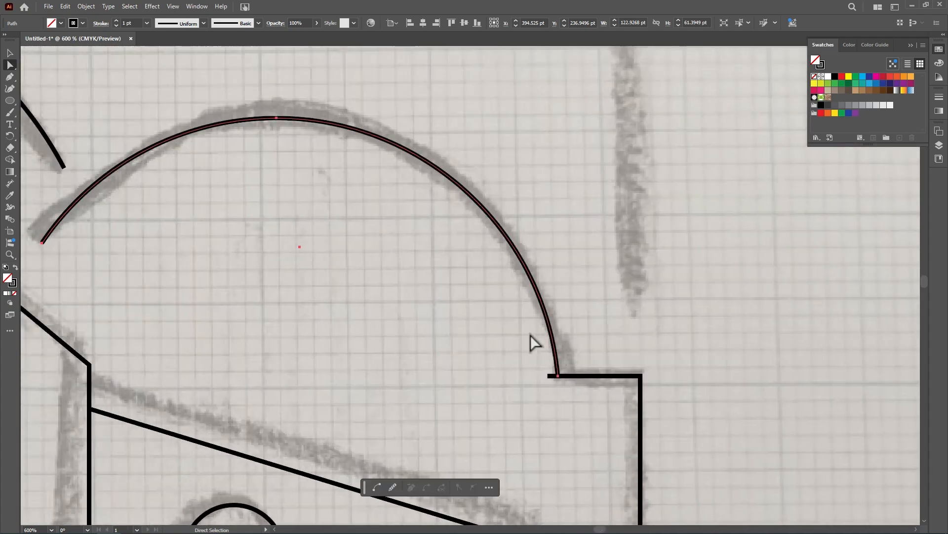
pyautogui.click(568, 377)
pyautogui.click(548, 377)
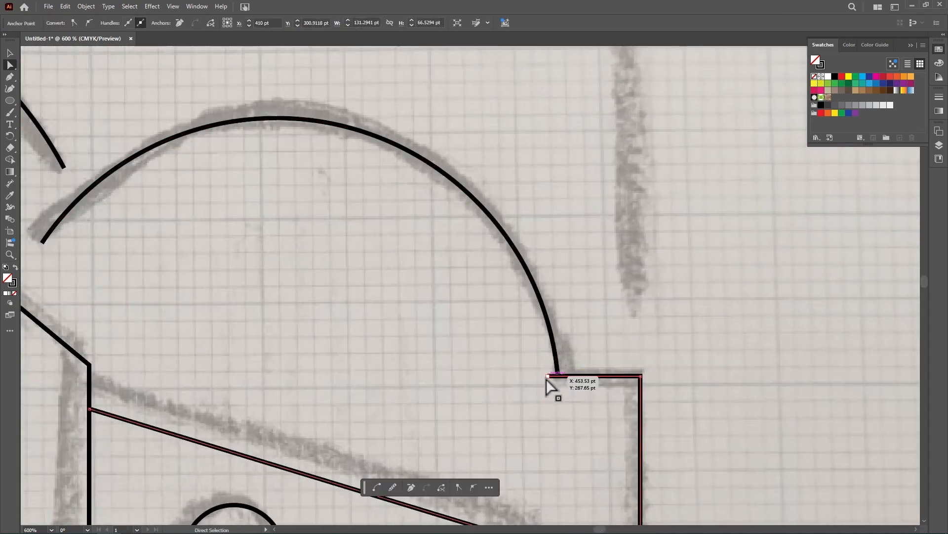
pyautogui.moveTo(549, 376); pyautogui.dragTo(558, 375)
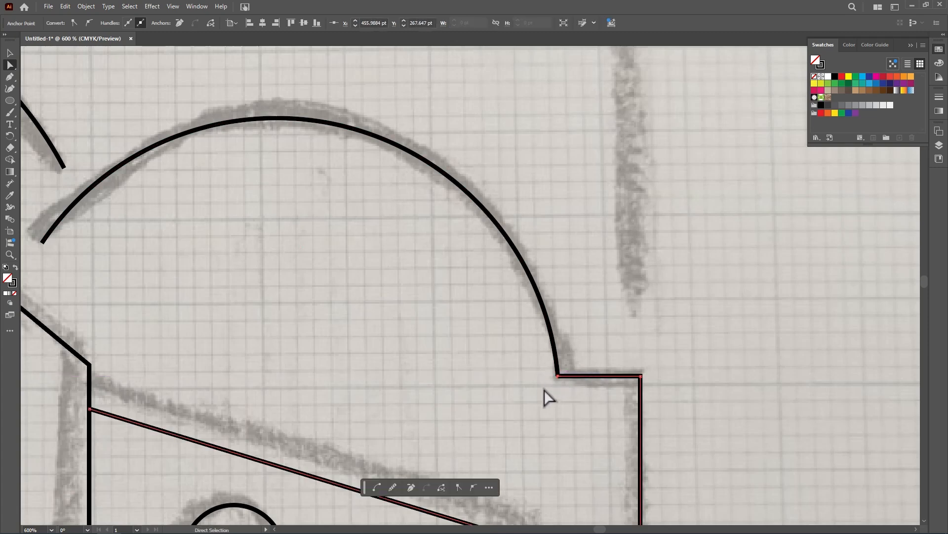
# - Join the smaller hill arc to the right wing outline at their shared endpoint
pyautogui.hotkey('ctrl', 'j')
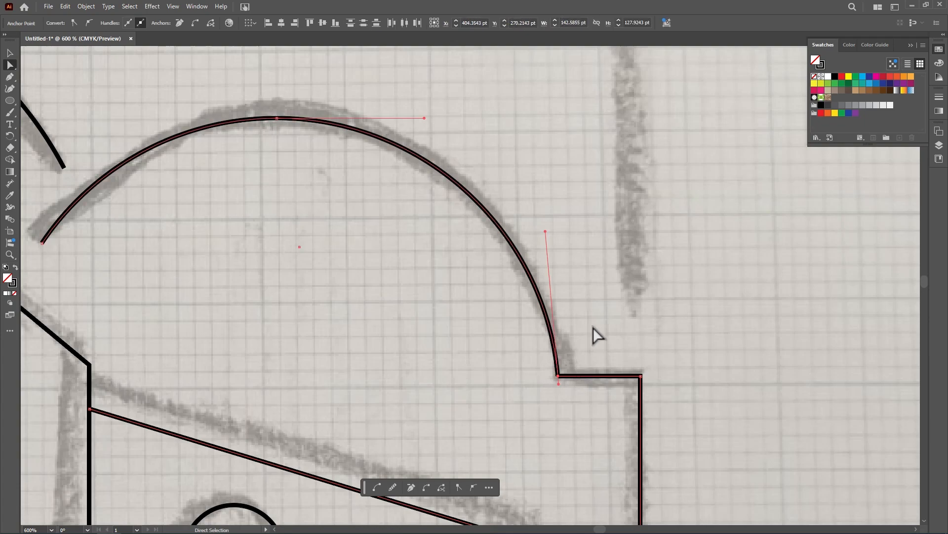
pyautogui.rightClick(557, 378)
pyautogui.click(595, 170)
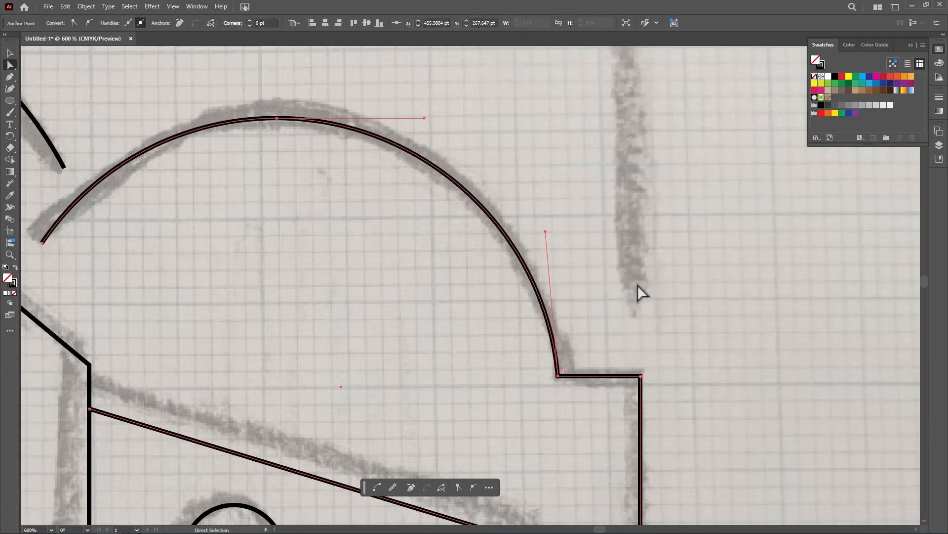
pyautogui.scroll(-2, 642, 309)
pyautogui.click(6, 54)
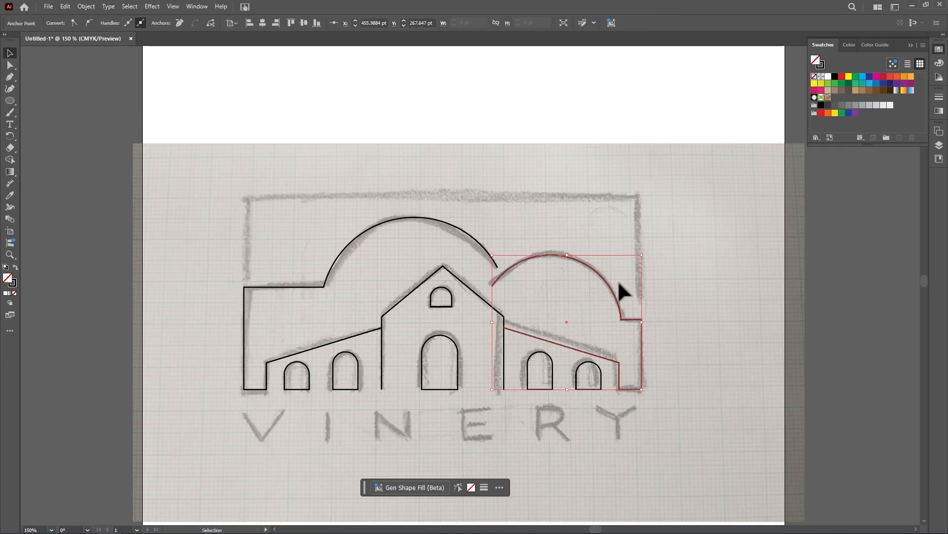
# - Draw the frame's left side with the Pen tool, about 78 pt tall from just above the left wing, and continue it about 258 pt along the top
pyautogui.click(9, 76)
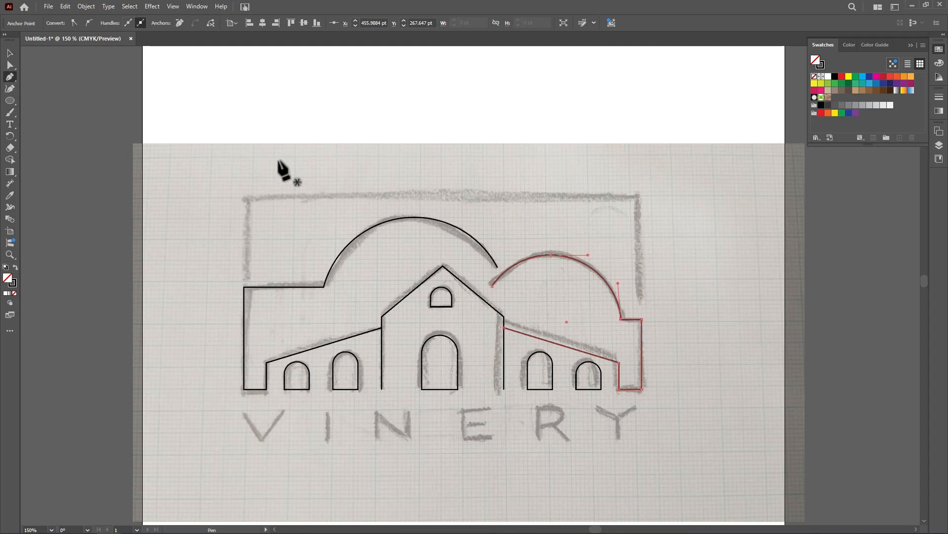
pyautogui.scroll(1, 268, 287)
pyautogui.scroll(1, 268, 285)
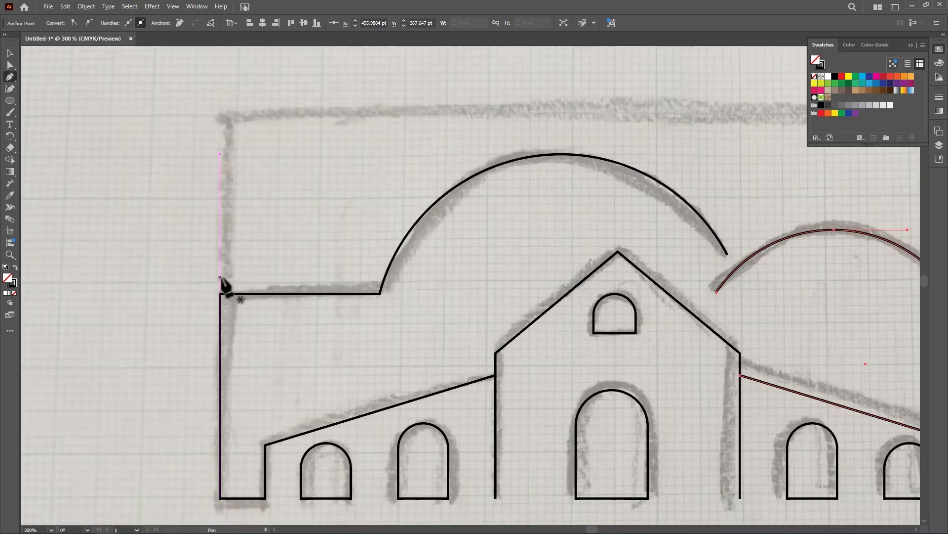
pyautogui.keyDown('shift'); pyautogui.click(220, 278); pyautogui.keyUp('shift')
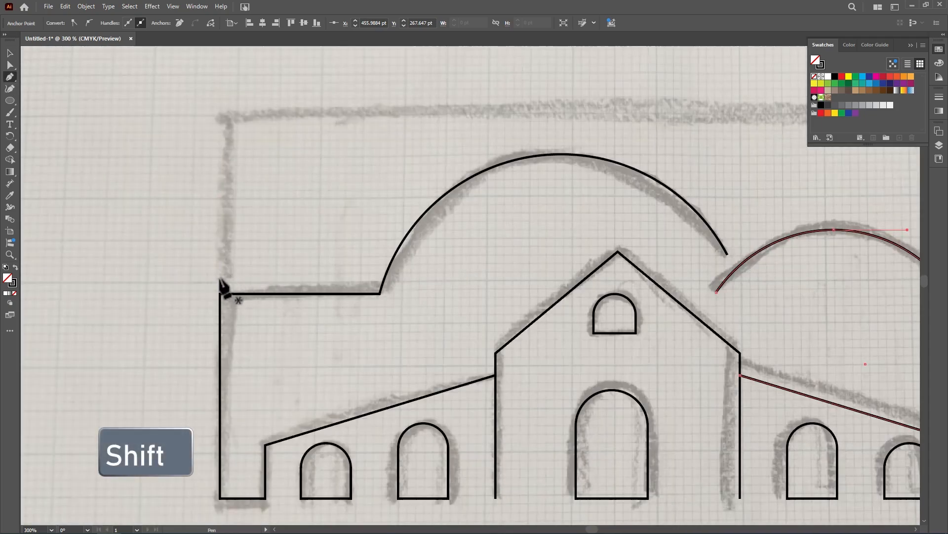
pyautogui.click(220, 280)
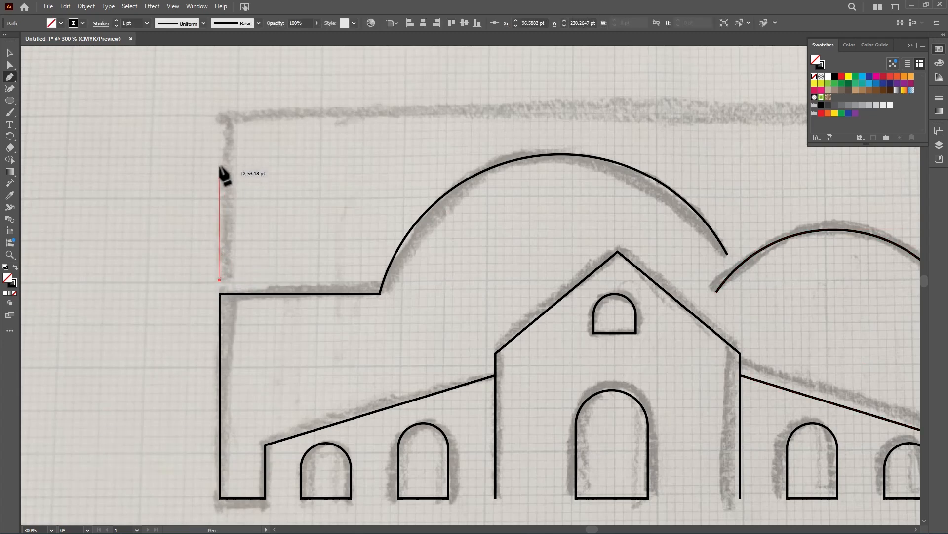
pyautogui.click(220, 117)
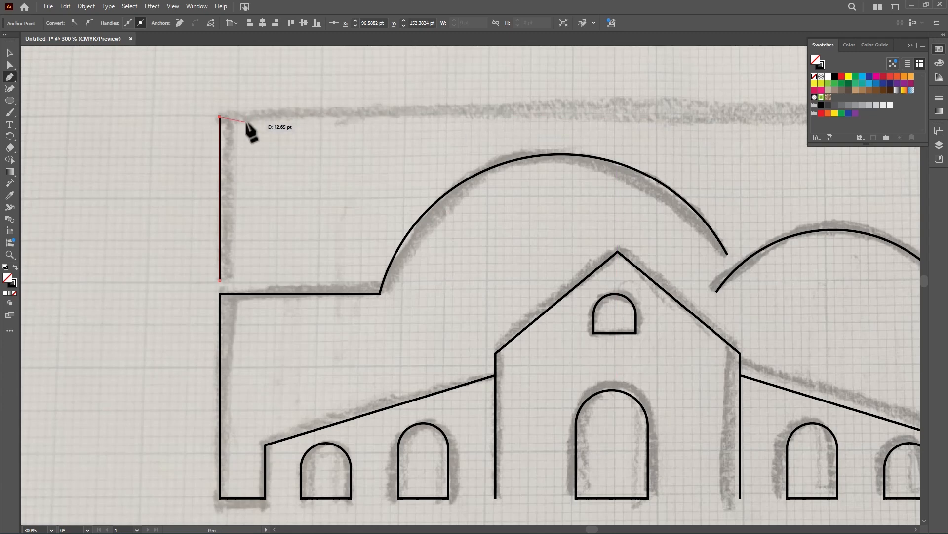
pyautogui.click(761, 117)
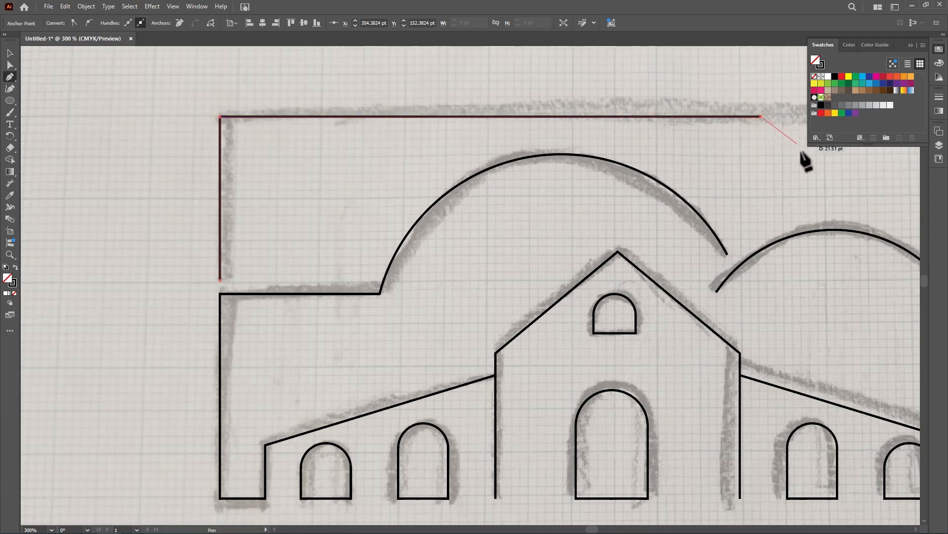
pyautogui.press('Escape')
pyautogui.click(10, 53)
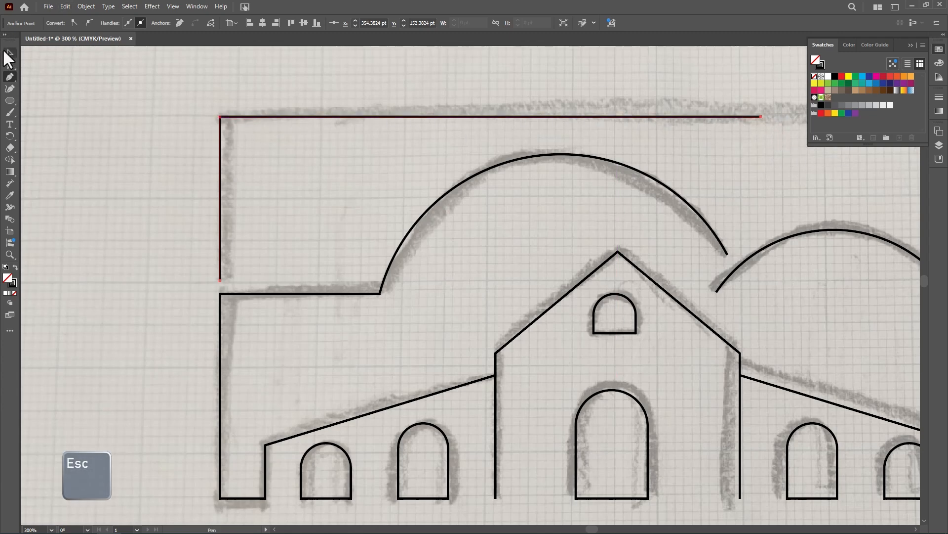
# - Extend the frame's top line horizontally to the sketched upper-right corner, making it about 375 pt long
pyautogui.moveTo(596, 529); pyautogui.dragTo(601, 529)
pyautogui.click(8, 62)
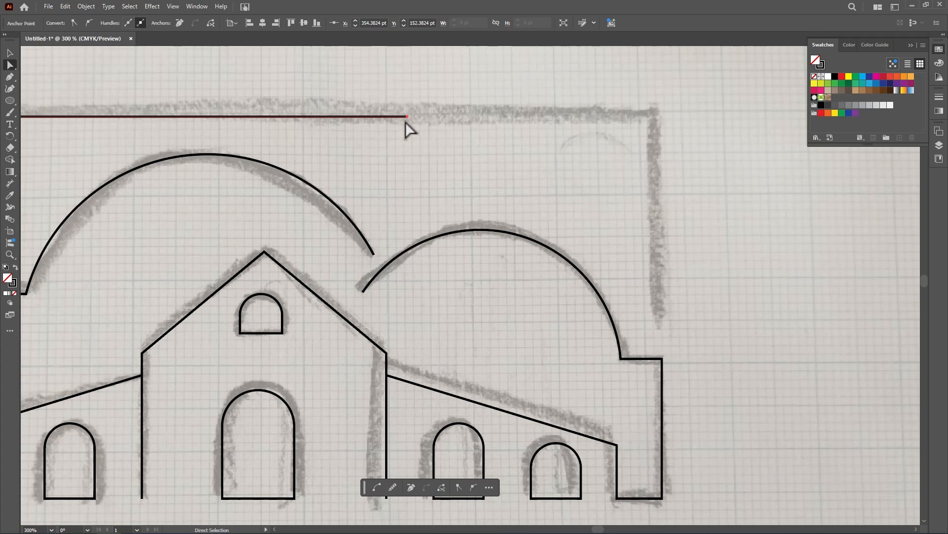
pyautogui.moveTo(407, 117); pyautogui.dragTo(576, 118)
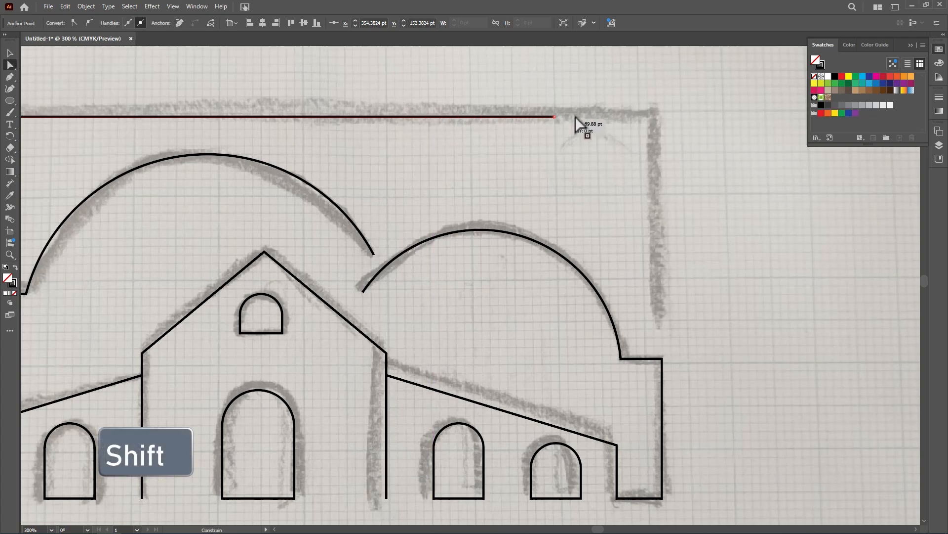
pyautogui.moveTo(652, 115); pyautogui.dragTo(654, 116)
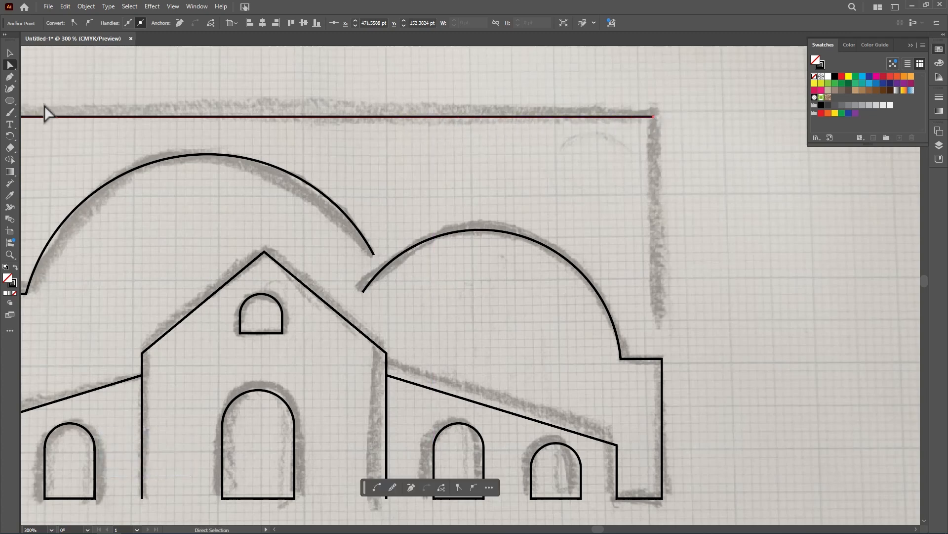
# - Continue the frame path from its upper-right corner about 108 pt straight down, ending just above the right wing
pyautogui.click(13, 78)
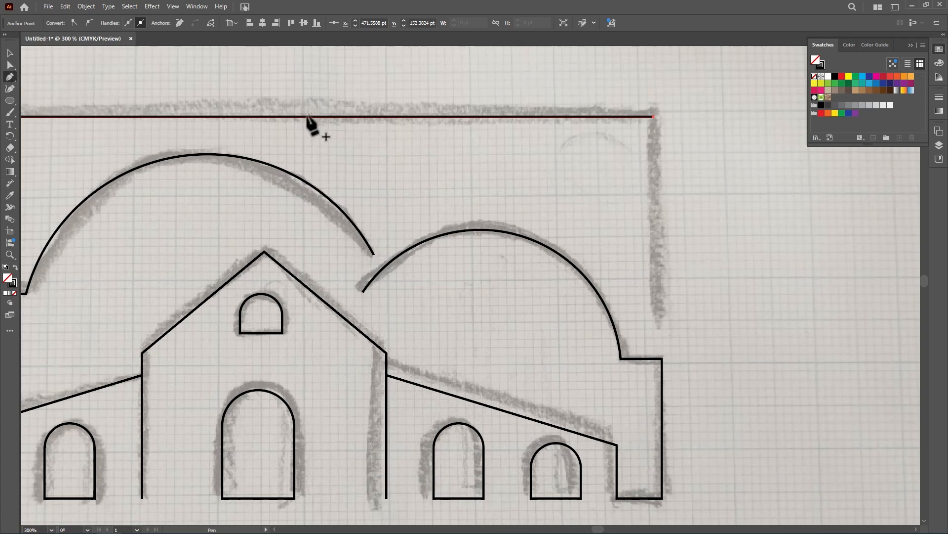
pyautogui.click(654, 117)
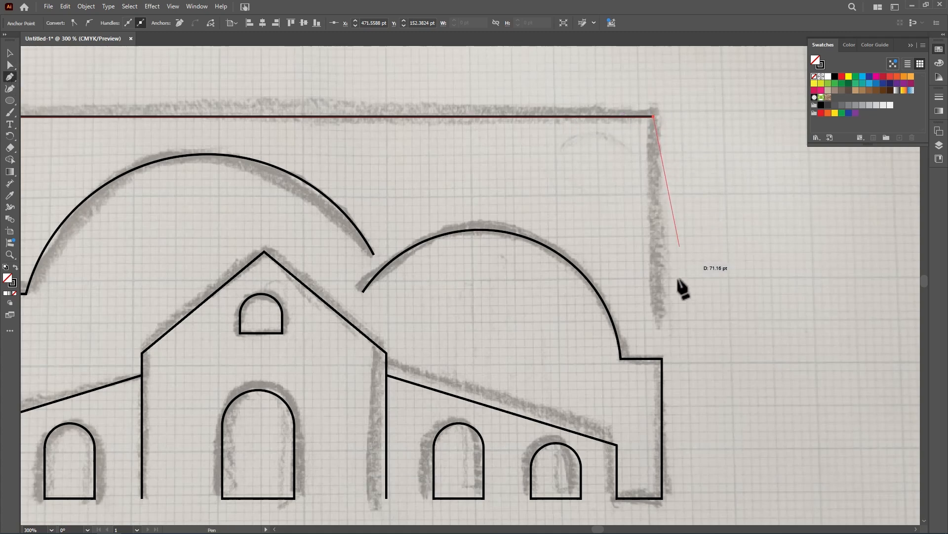
pyautogui.click(654, 343)
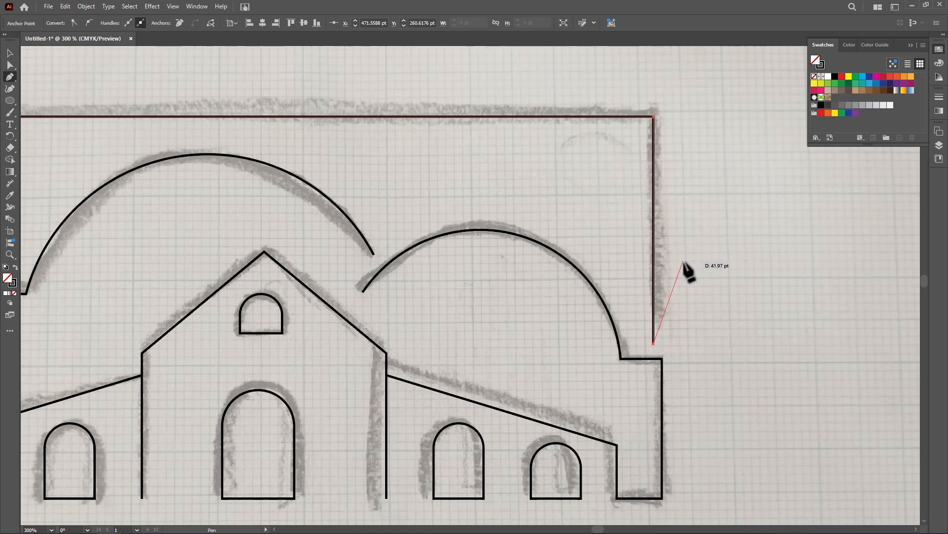
pyautogui.click(9, 53)
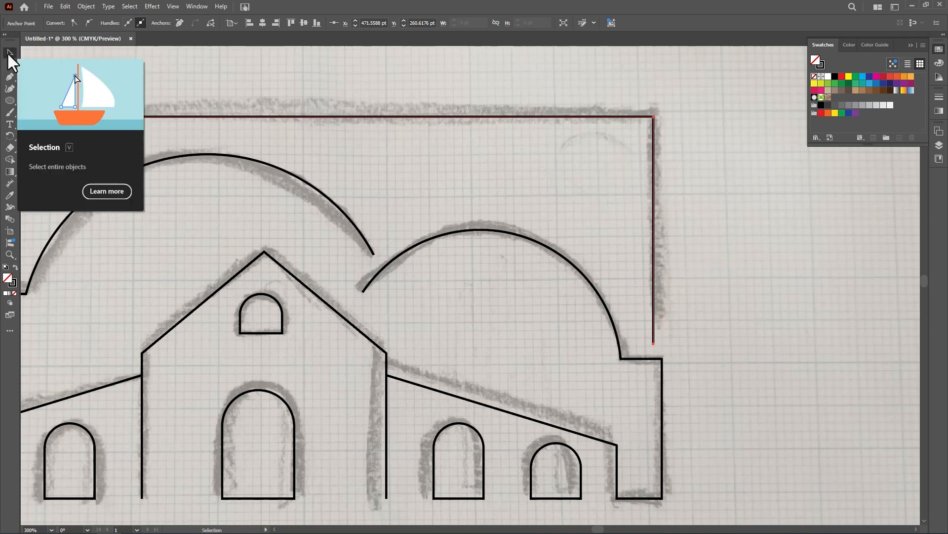
# - Shift the frame's right side outward to align with the right wing's outer edge, making the frame about 379 pt wide
pyautogui.click(10, 66)
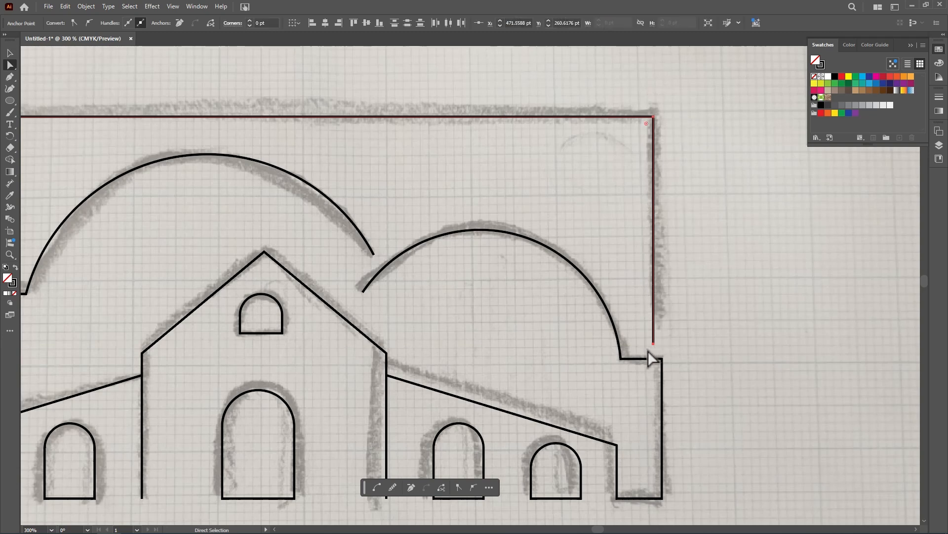
pyautogui.moveTo(649, 350); pyautogui.dragTo(663, 345)
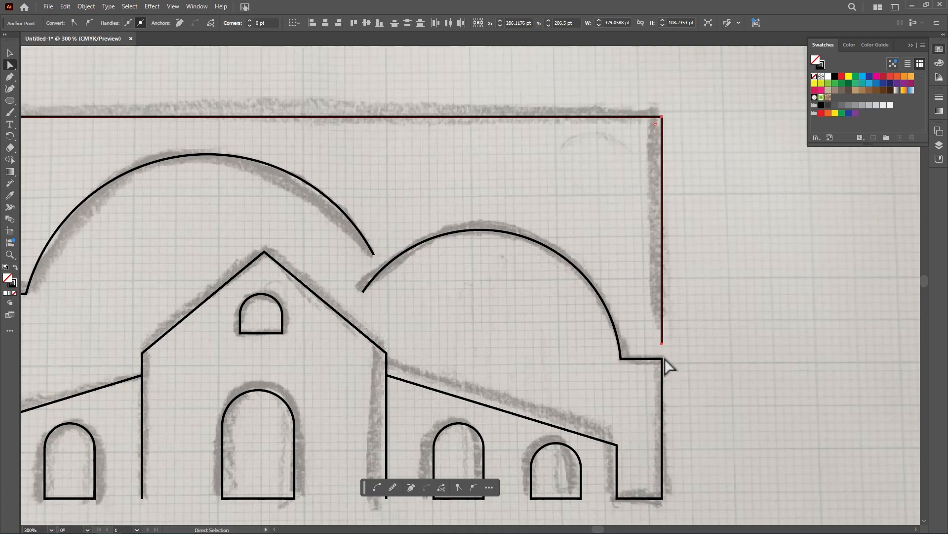
pyautogui.scroll(-1, 682, 331)
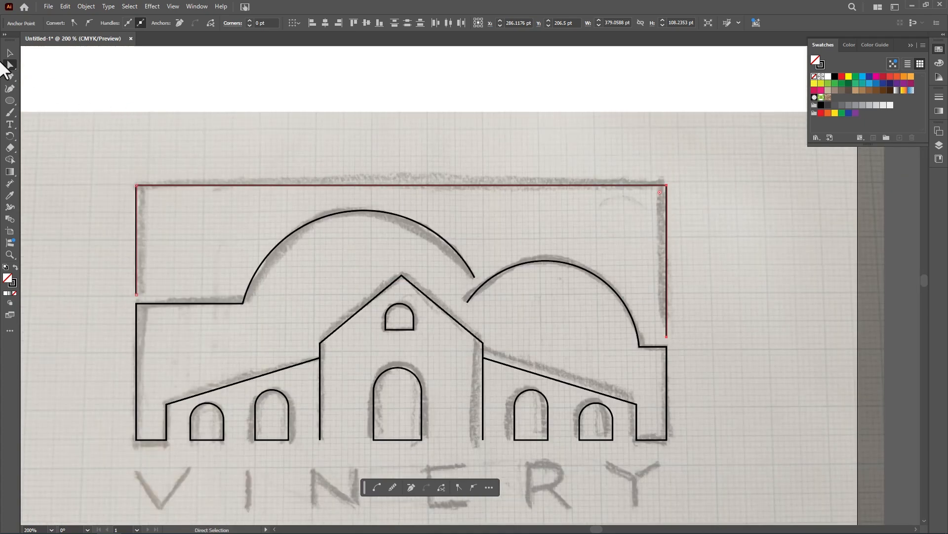
pyautogui.click(10, 53)
pyautogui.click(229, 64)
# - Add an anchor point on the bottom edge of the leftmost arched window and delete it to open the window's base
pyautogui.scroll(-2, 576, 188)
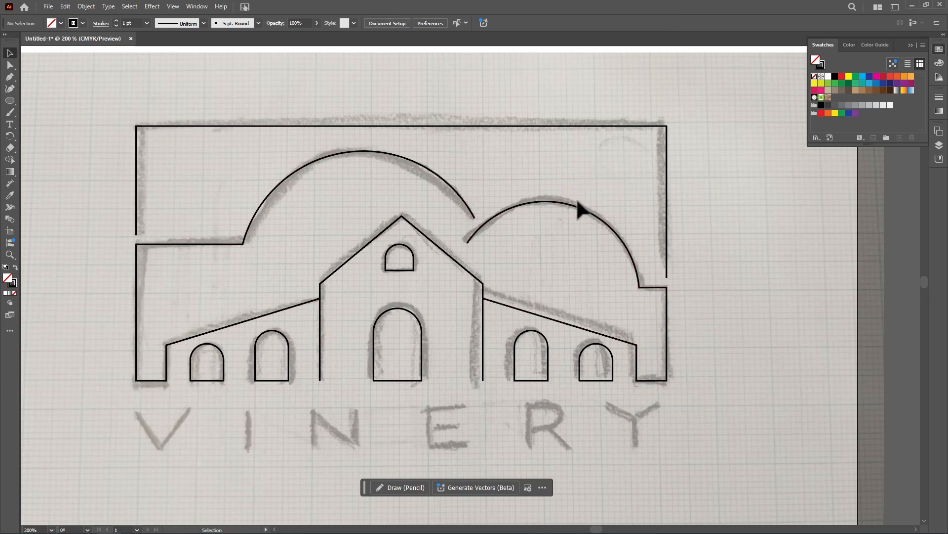
pyautogui.scroll(-2, 322, 296)
pyautogui.scroll(3, 219, 314)
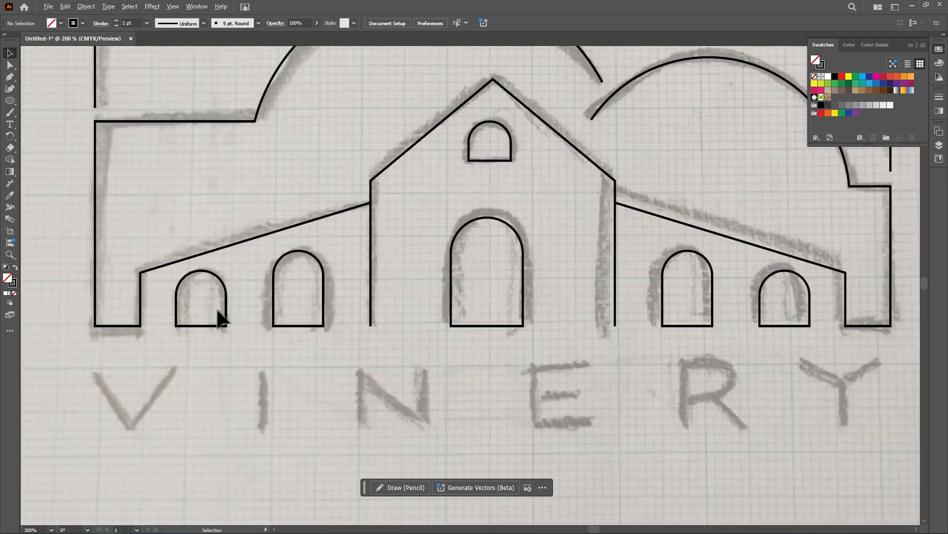
pyautogui.click(230, 320)
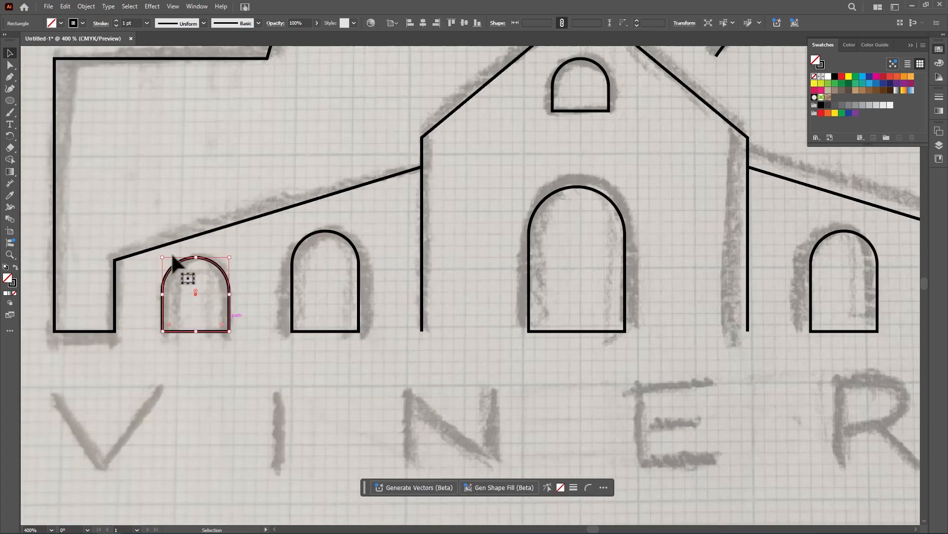
pyautogui.click(9, 76)
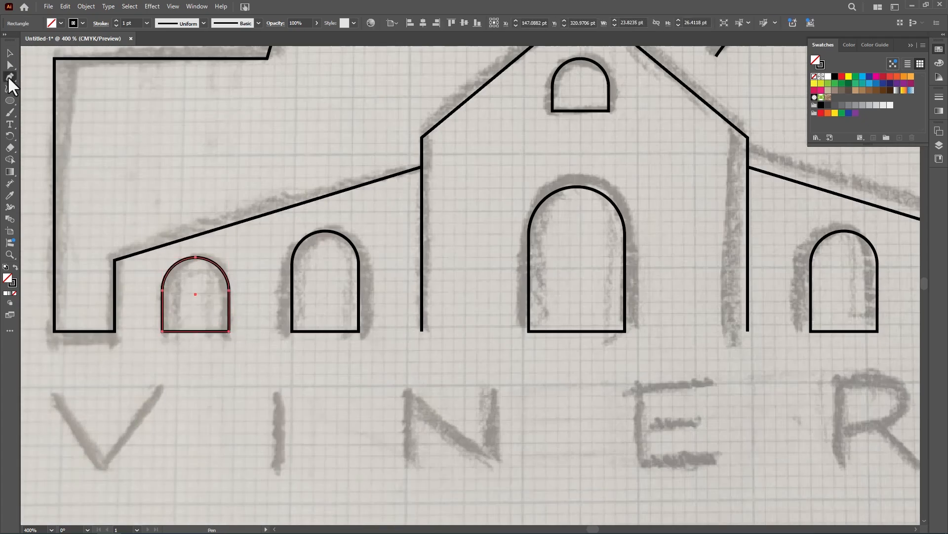
pyautogui.click(196, 332)
pyautogui.click(9, 63)
pyautogui.moveTo(191, 341); pyautogui.dragTo(218, 325)
pyautogui.press('Delete')
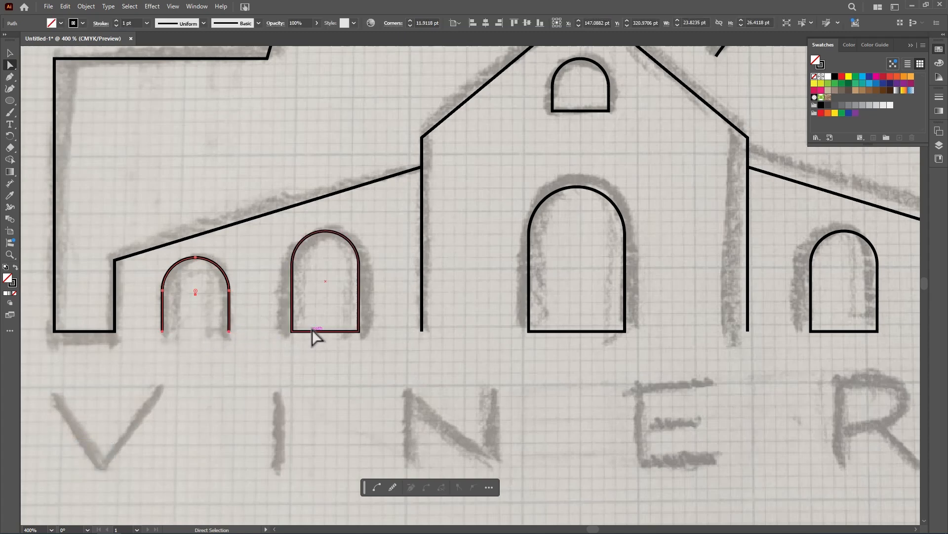
# - Open the base of the left wing's inner arched window by adding a bottom-edge anchor point and deleting it
pyautogui.click(360, 308)
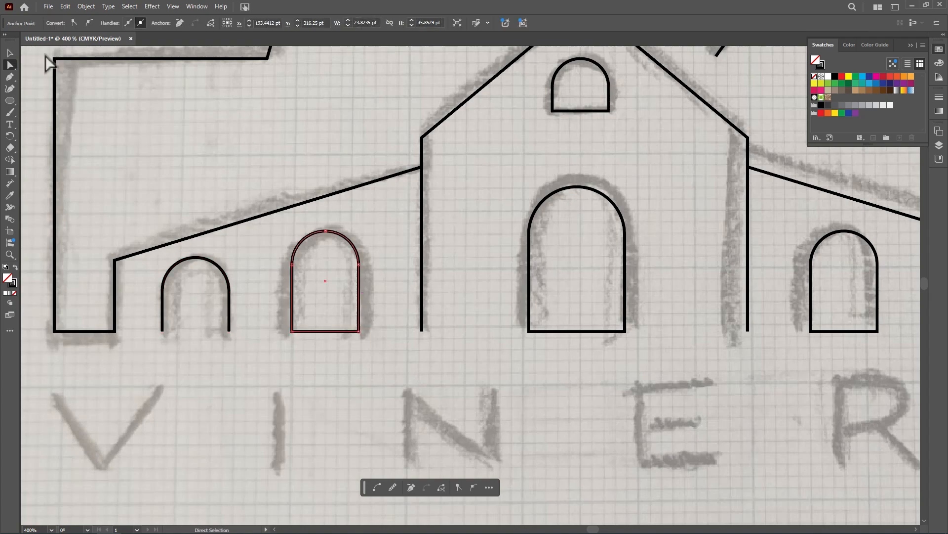
pyautogui.click(10, 76)
pyautogui.click(326, 331)
pyautogui.press('a')
pyautogui.moveTo(331, 309); pyautogui.dragTo(319, 341)
pyautogui.press('Delete')
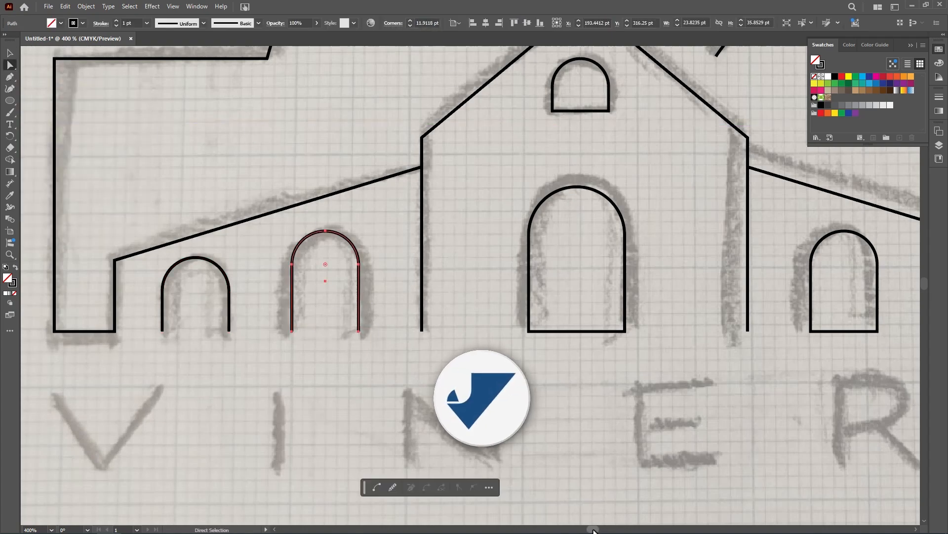
# - Remove the bottom edge of the large central arched door by adding an anchor point on it and deleting that point
pyautogui.moveTo(593, 529); pyautogui.dragTo(597, 529)
pyautogui.click(369, 321)
pyautogui.click(10, 77)
pyautogui.click(321, 331)
pyautogui.click(10, 65)
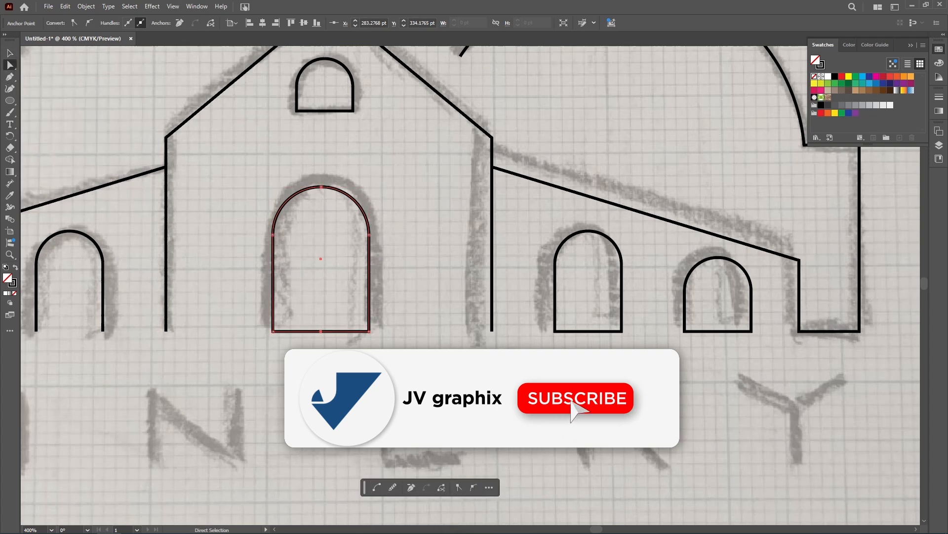
pyautogui.press('Delete')
# - Open the base of the right wing's inner arched window by adding a bottom-edge anchor point and deleting it
pyautogui.click(556, 293)
pyautogui.click(10, 76)
pyautogui.click(588, 331)
pyautogui.click(10, 64)
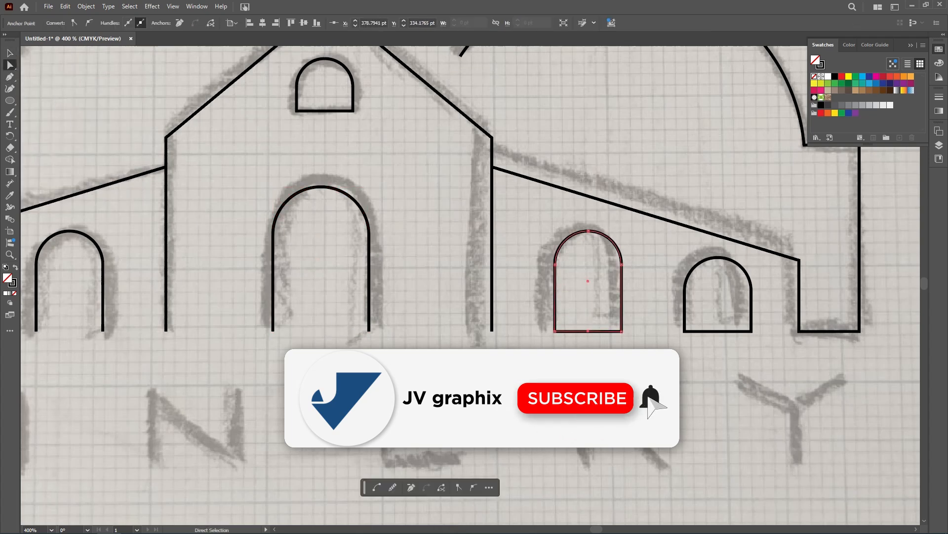
pyautogui.press('Delete')
# - Remove the bottom edge of the rightmost arched window by adding an anchor point on it and deleting that point
pyautogui.click(689, 276)
pyautogui.click(10, 76)
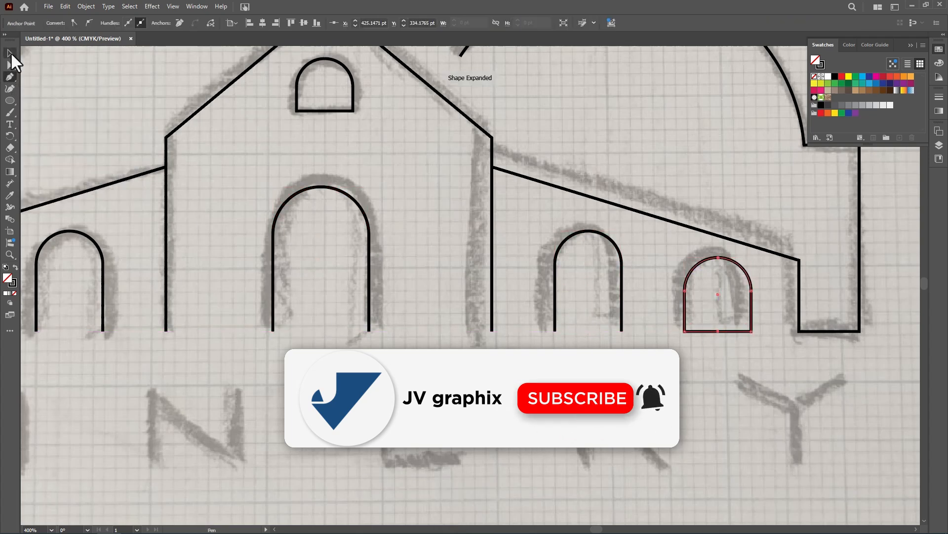
pyautogui.click(10, 65)
pyautogui.press('Delete')
pyautogui.scroll(-2, 724, 354)
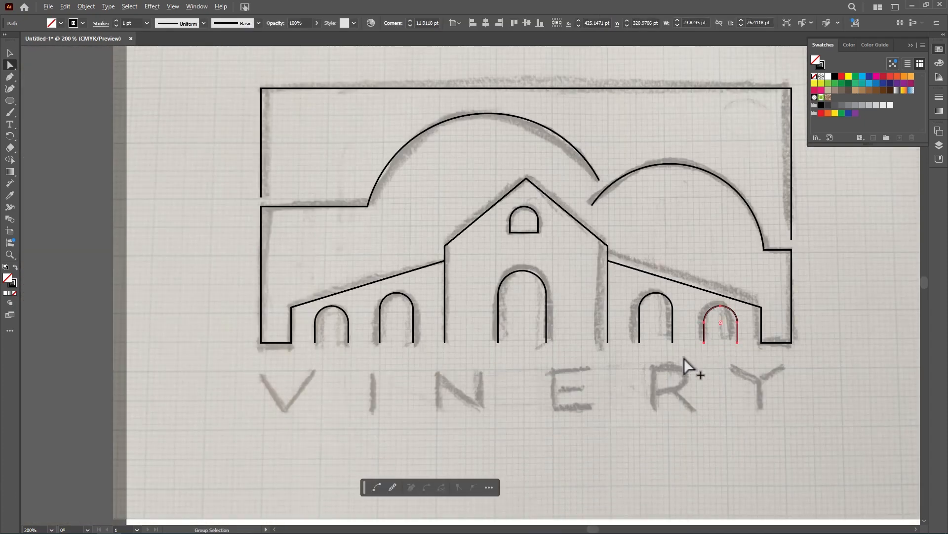
# - Select all the traced logo paths and set their stroke weight to 5 pt
pyautogui.scroll(-1, 684, 357)
pyautogui.click(10, 53)
pyautogui.click(105, 101)
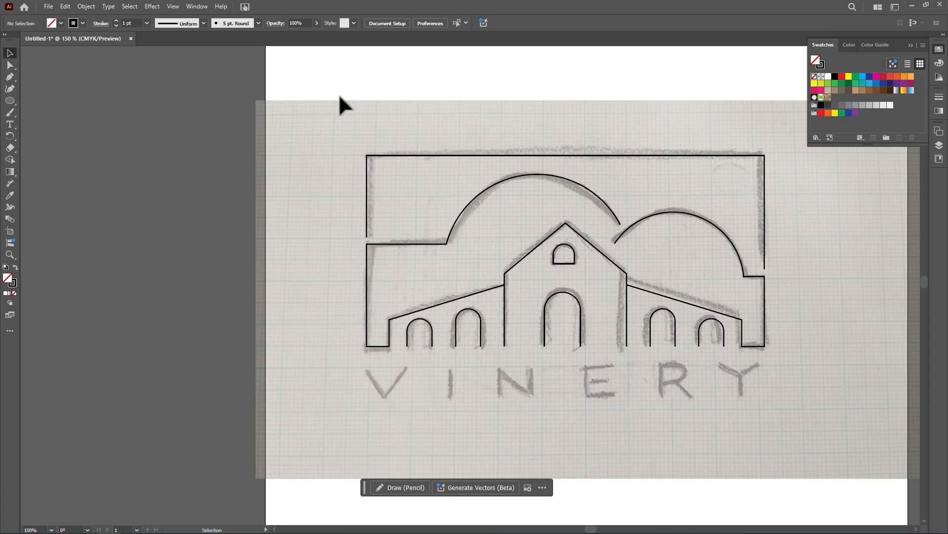
pyautogui.moveTo(338, 92)
pyautogui.mouseDown()
pyautogui.moveTo(420, 332)
pyautogui.moveTo(678, 379)
pyautogui.mouseUp()
pyautogui.moveTo(787, 362); pyautogui.dragTo(796, 364)
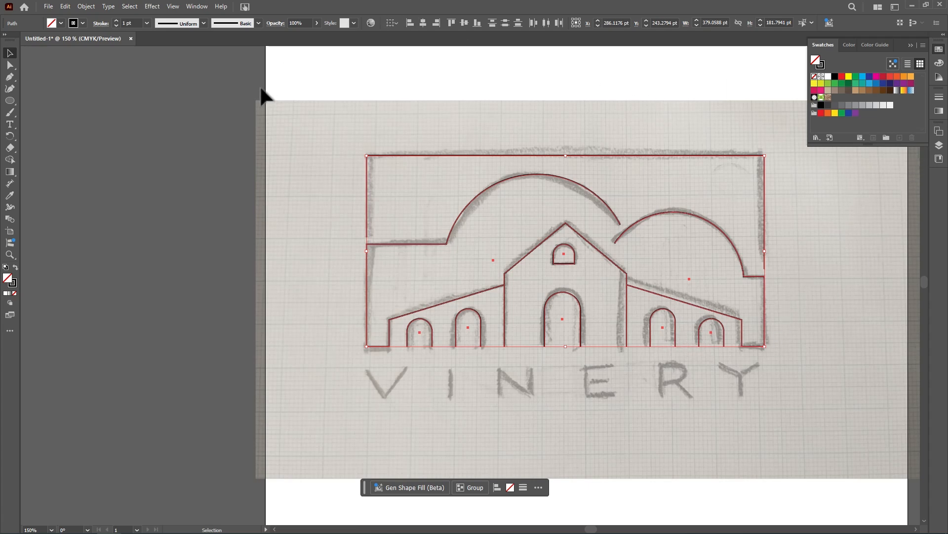
pyautogui.click(940, 97)
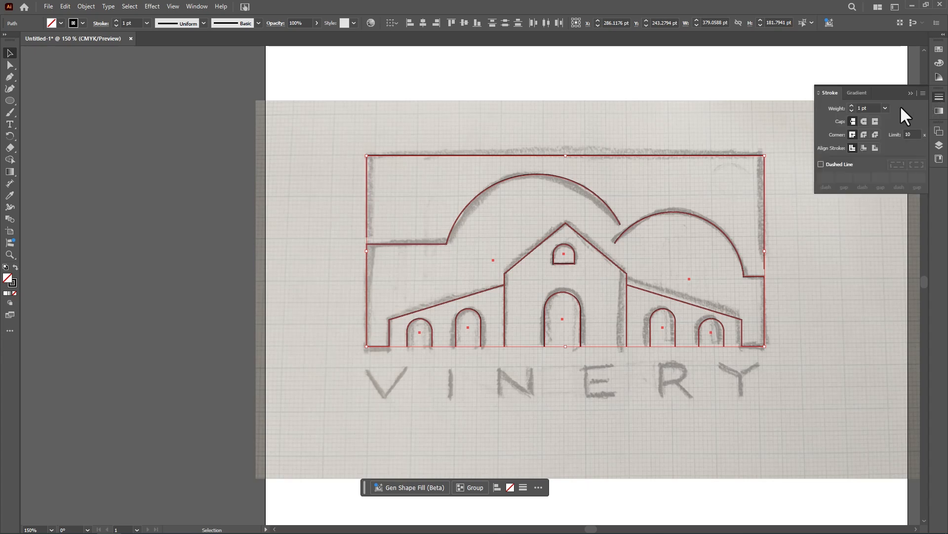
pyautogui.click(886, 107)
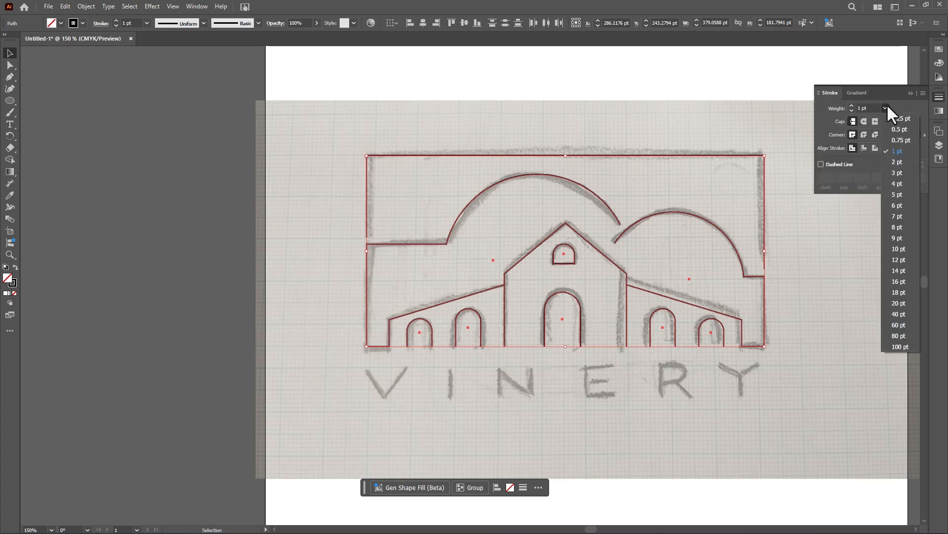
pyautogui.click(901, 194)
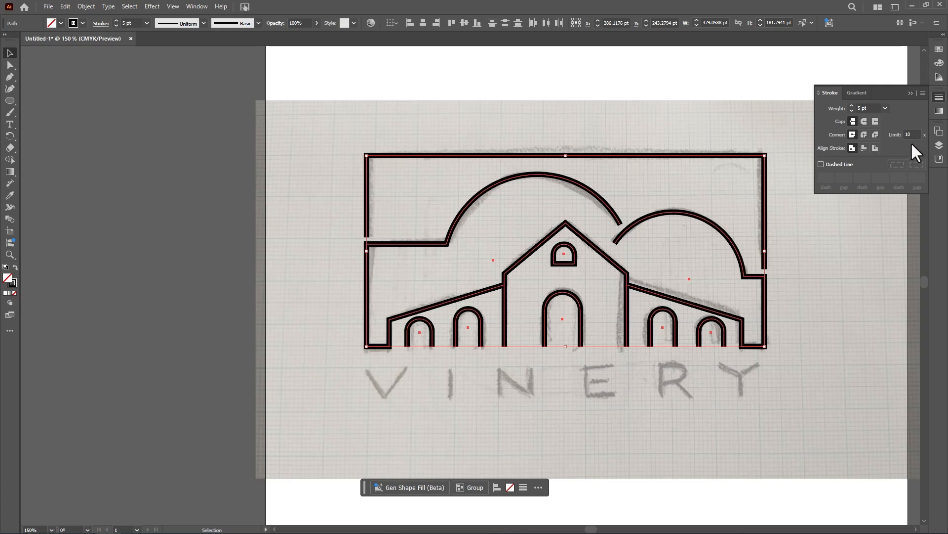
pyautogui.hscroll(3, 894, 194)
pyautogui.click(730, 285)
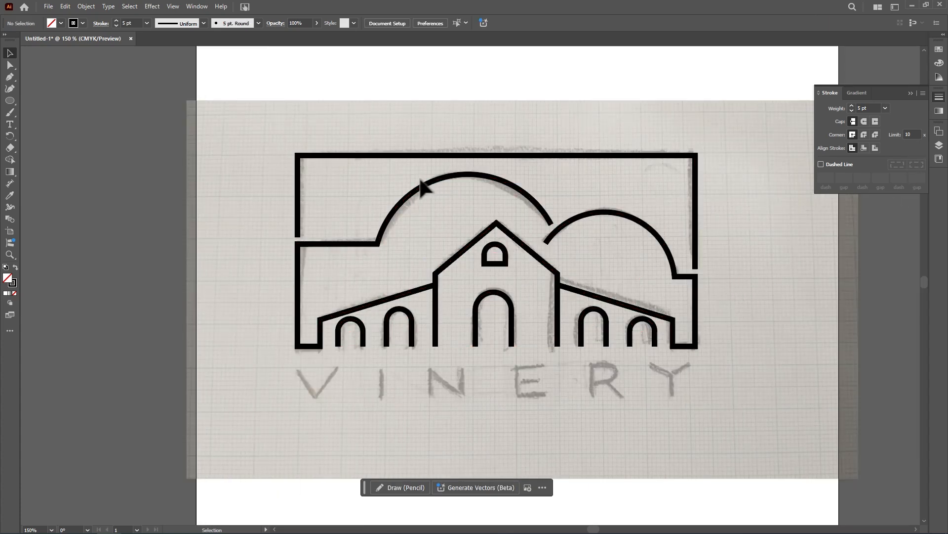
# - Add the point text "VINERY" just below the sketched lettering and scale it up to about 69 pt
pyautogui.scroll(-1, 447, 170)
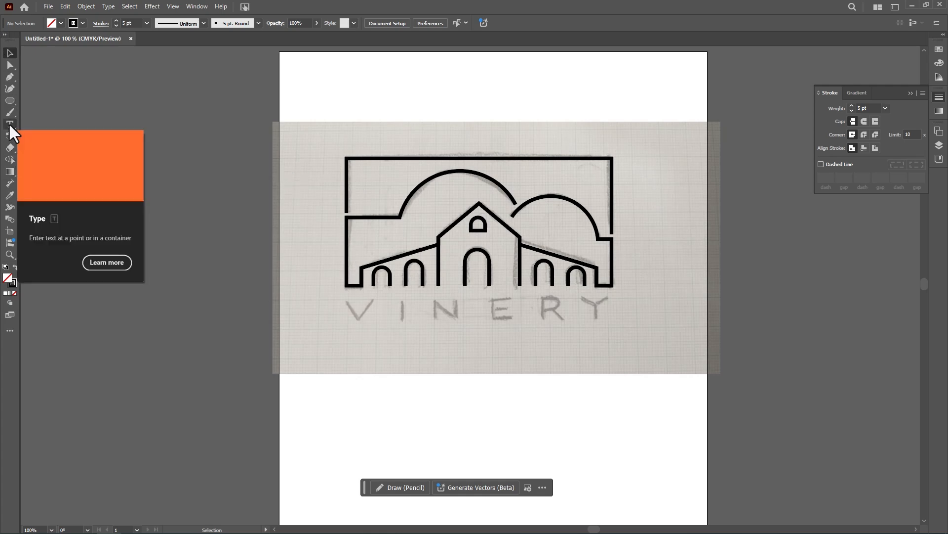
pyautogui.press('t')
pyautogui.click(352, 329)
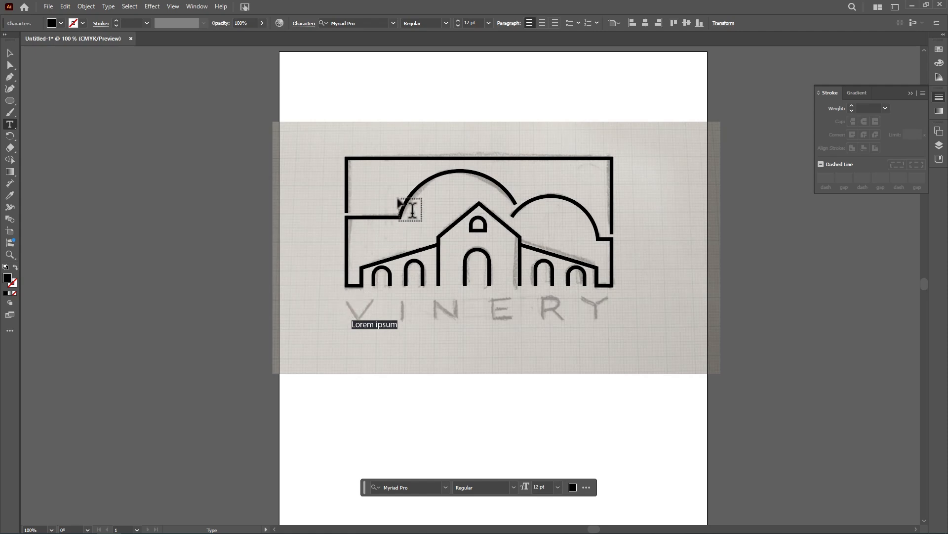
pyautogui.write('VINERY')
pyautogui.click(10, 53)
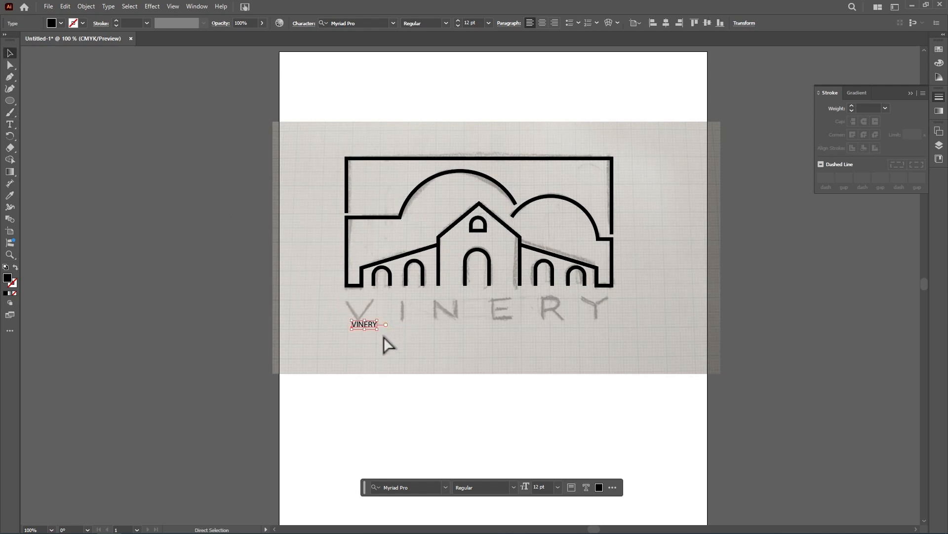
pyautogui.moveTo(377, 330); pyautogui.dragTo(499, 388)
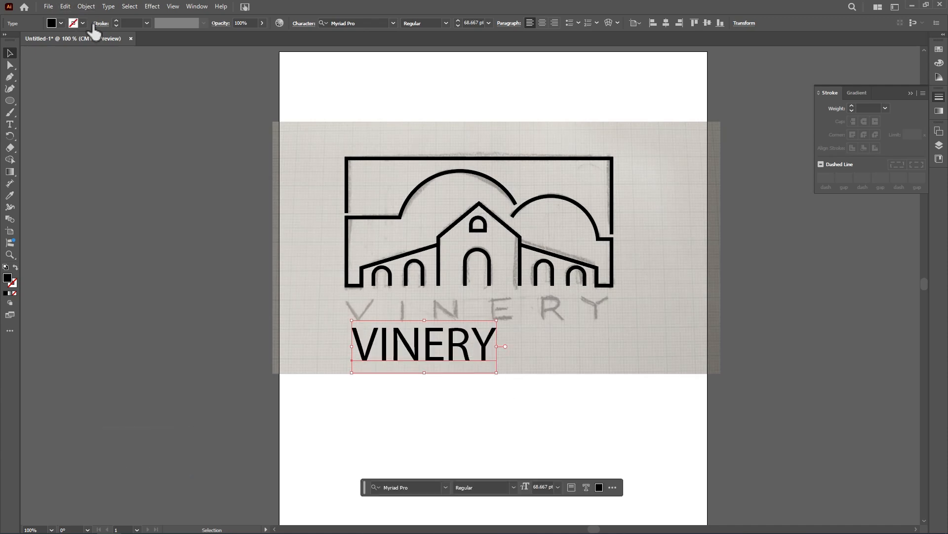
# - Change the VINERY text's font to Montserrat Regular and fit it over the sketched lettering at about 45 pt
pyautogui.click(393, 23)
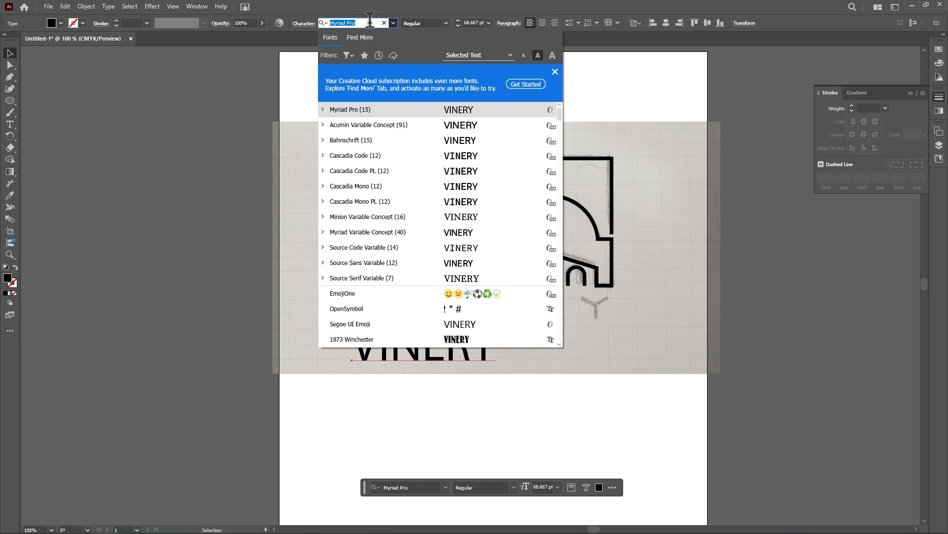
pyautogui.write('monts')
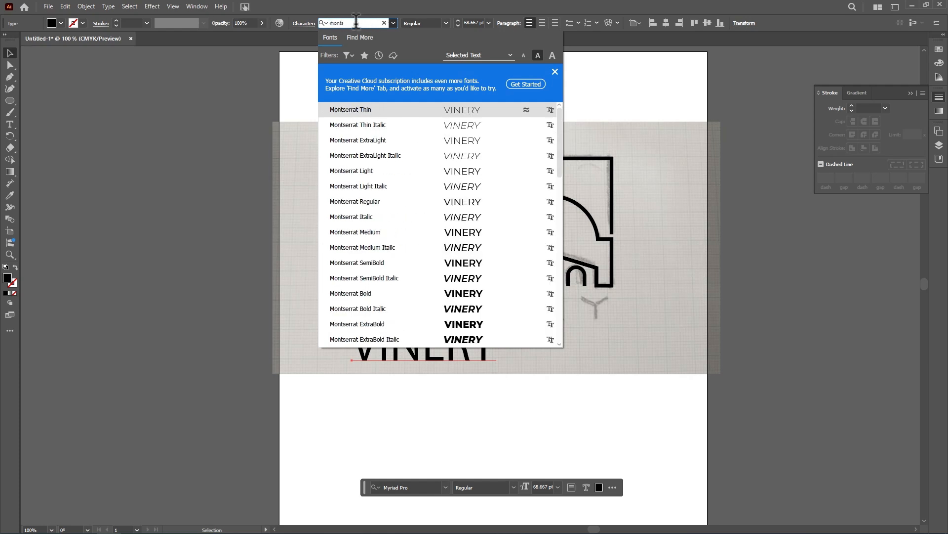
pyautogui.click(455, 202)
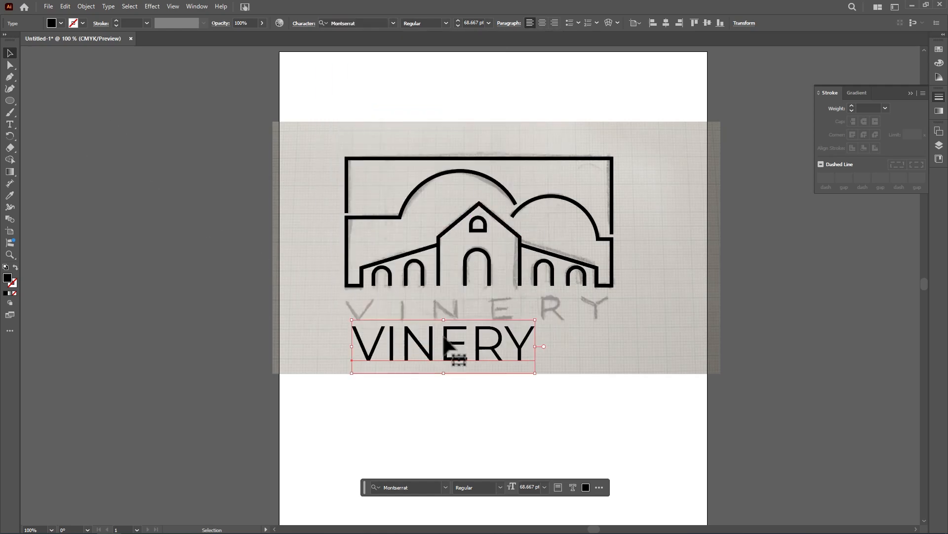
pyautogui.moveTo(492, 334); pyautogui.dragTo(487, 309)
pyautogui.moveTo(529, 348); pyautogui.dragTo(494, 334)
# - Set the tracking of all the VINERY characters to 900 so the word spans the logo's width
pyautogui.press('t')
pyautogui.moveTo(348, 312); pyautogui.dragTo(474, 318)
pyautogui.click(911, 94)
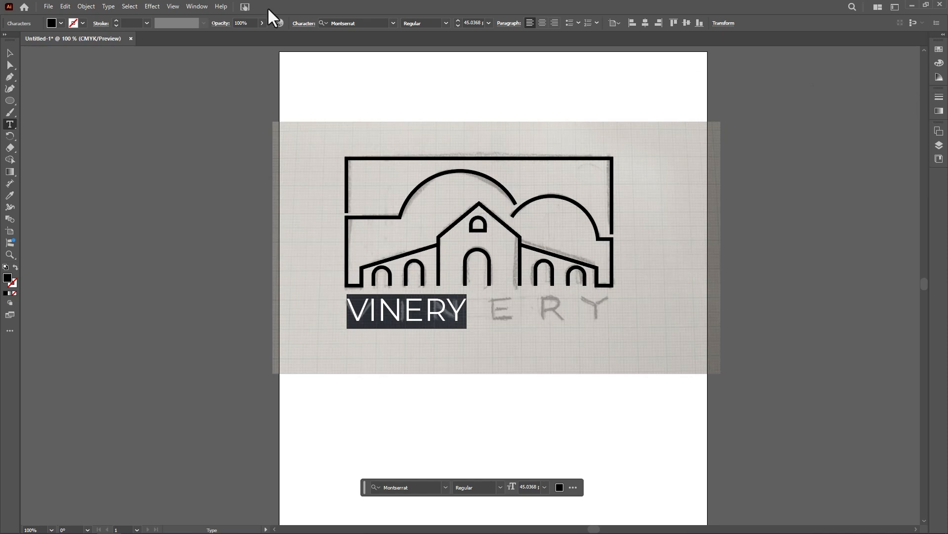
pyautogui.click(190, 7)
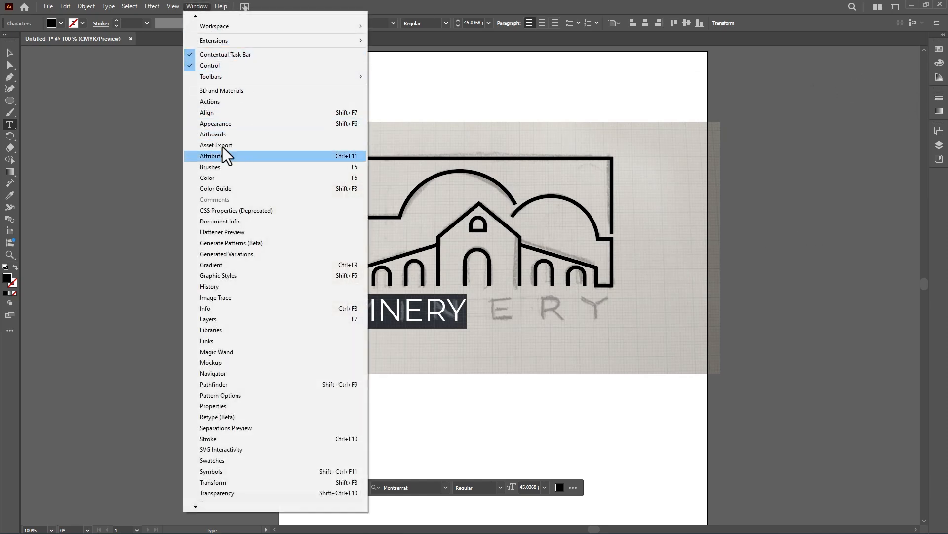
pyautogui.click(241, 406)
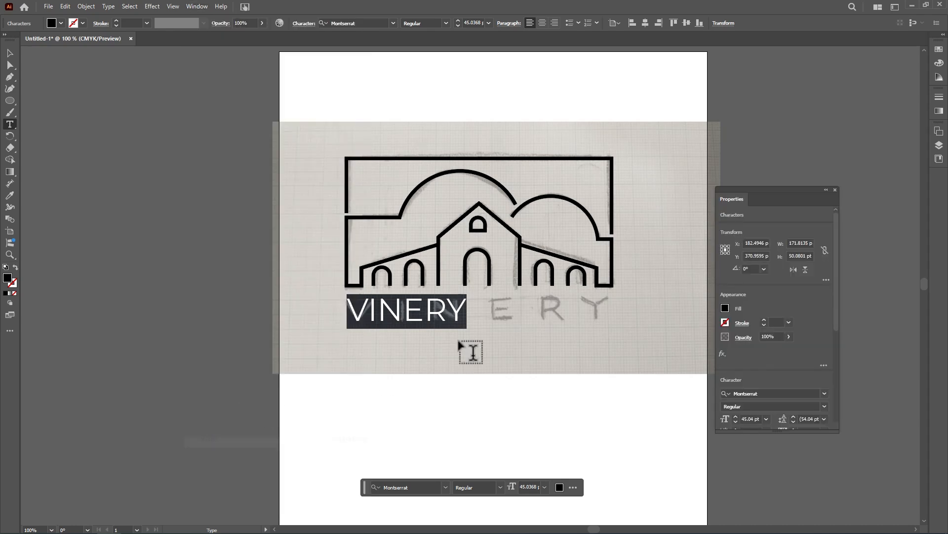
pyautogui.moveTo(778, 191); pyautogui.dragTo(862, 55)
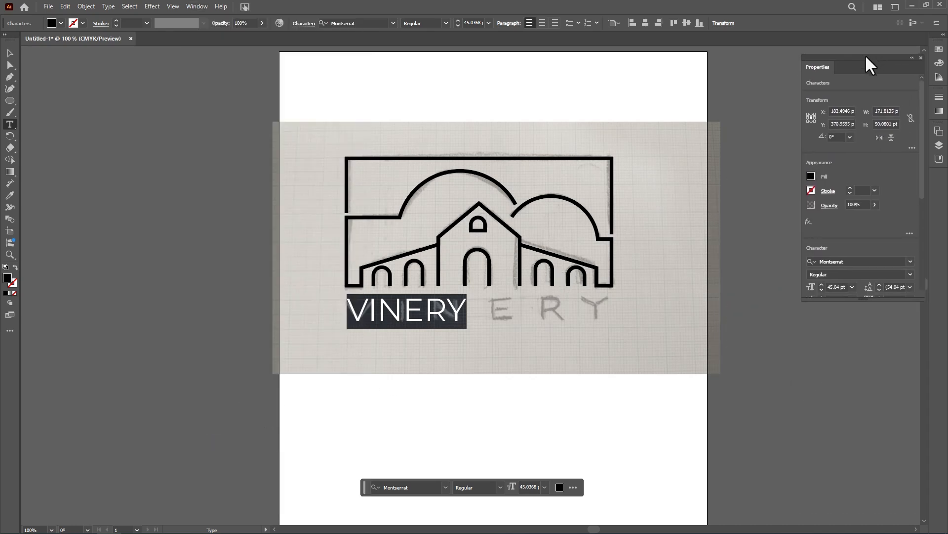
pyautogui.moveTo(875, 297); pyautogui.dragTo(888, 436)
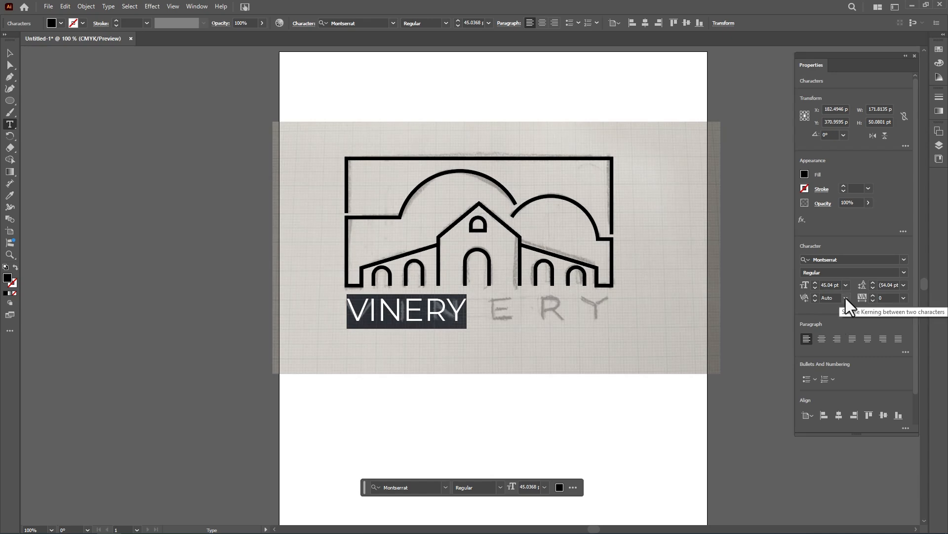
pyautogui.click(904, 297)
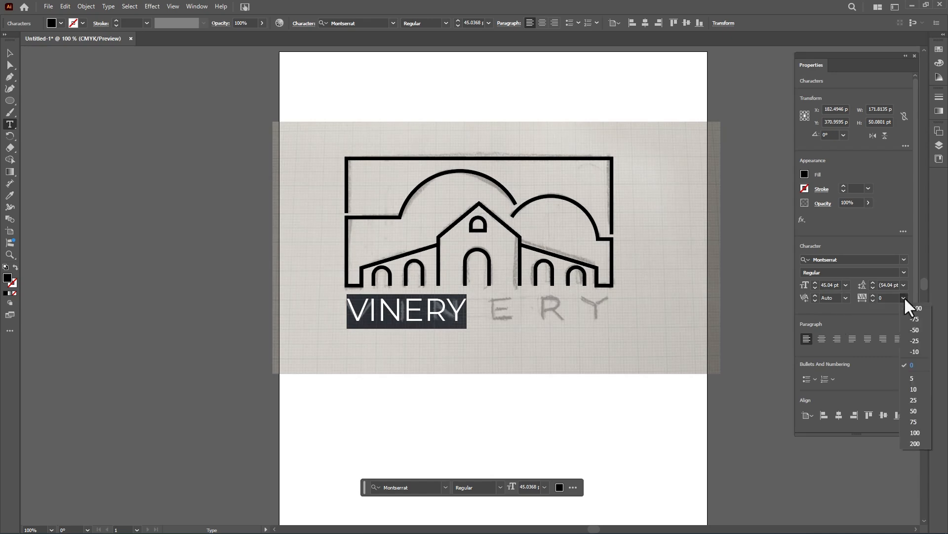
pyautogui.click(914, 442)
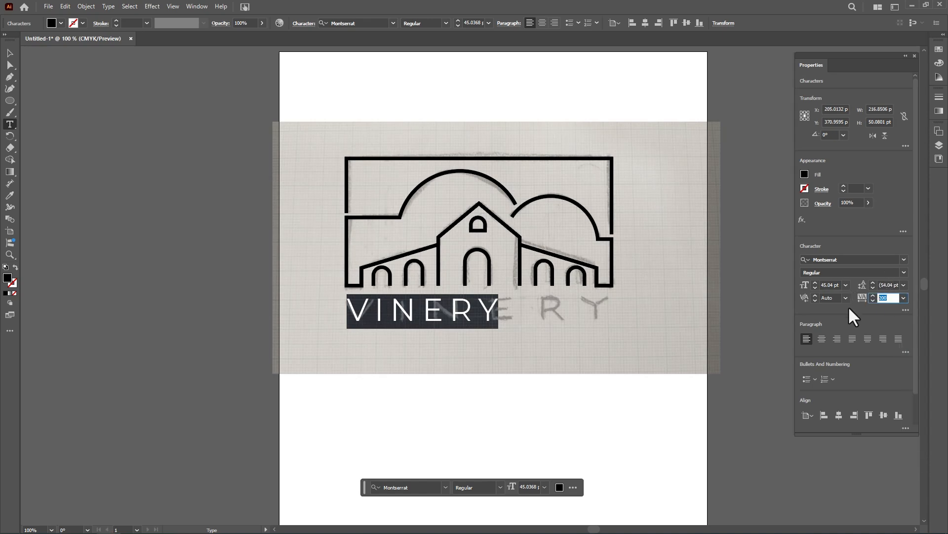
pyautogui.write('900')
pyautogui.press('Return')
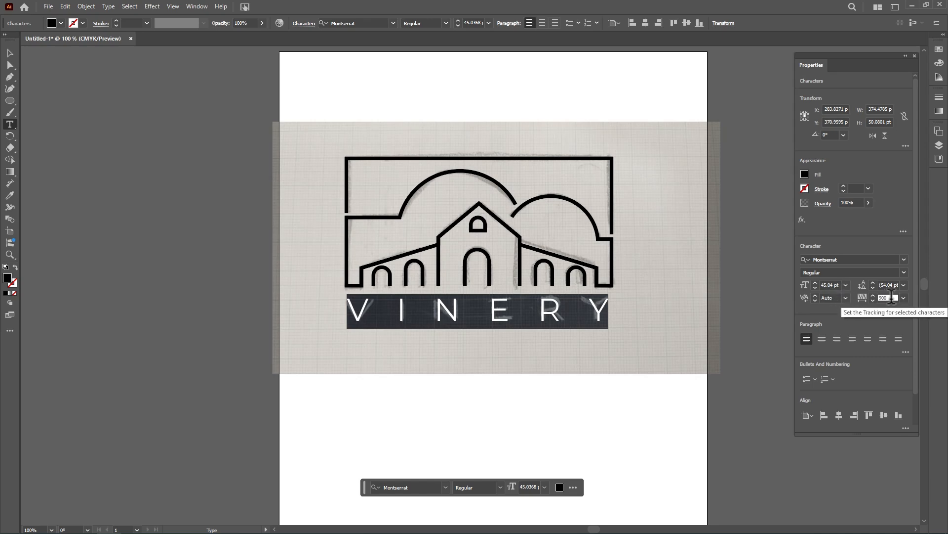
# - Nudge the VINERY text so it sits centred beneath the framed building, then deselect it
pyautogui.click(10, 53)
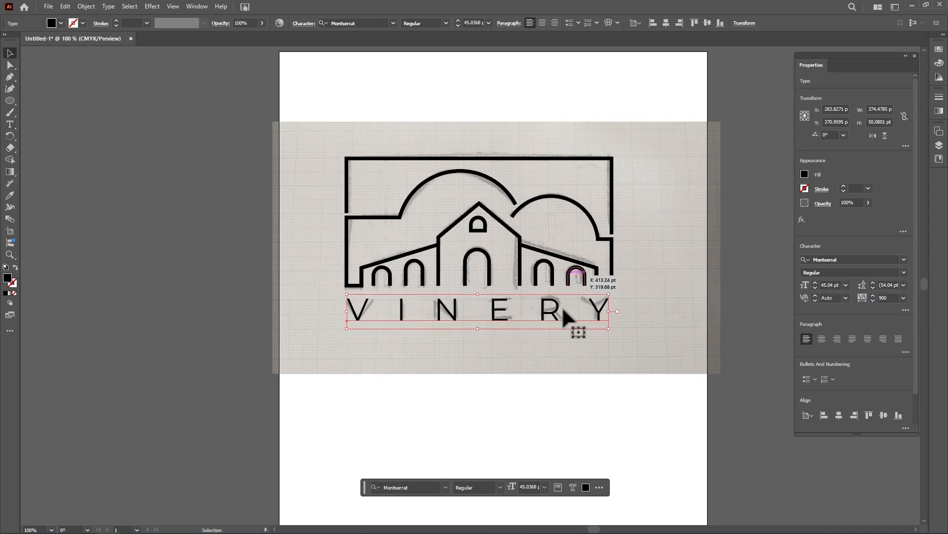
pyautogui.moveTo(543, 318); pyautogui.dragTo(545, 313)
pyautogui.click(906, 56)
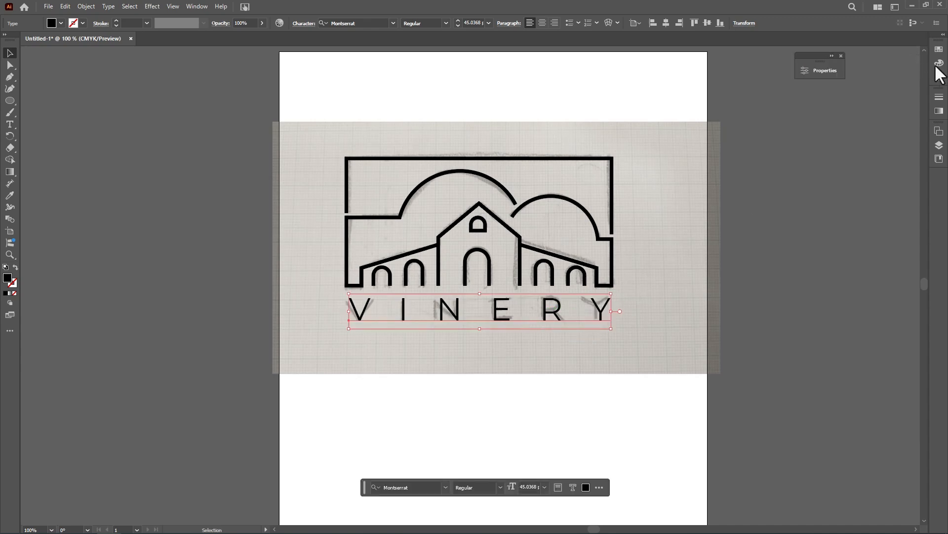
pyautogui.click(722, 142)
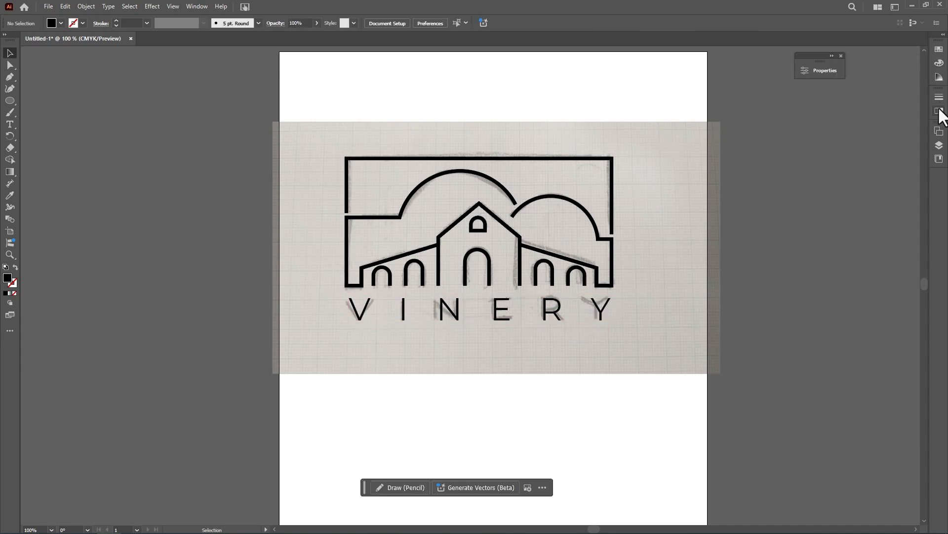
# - Hide Layer 1, which holds the sketch photo, and delete that layer
pyautogui.click(940, 146)
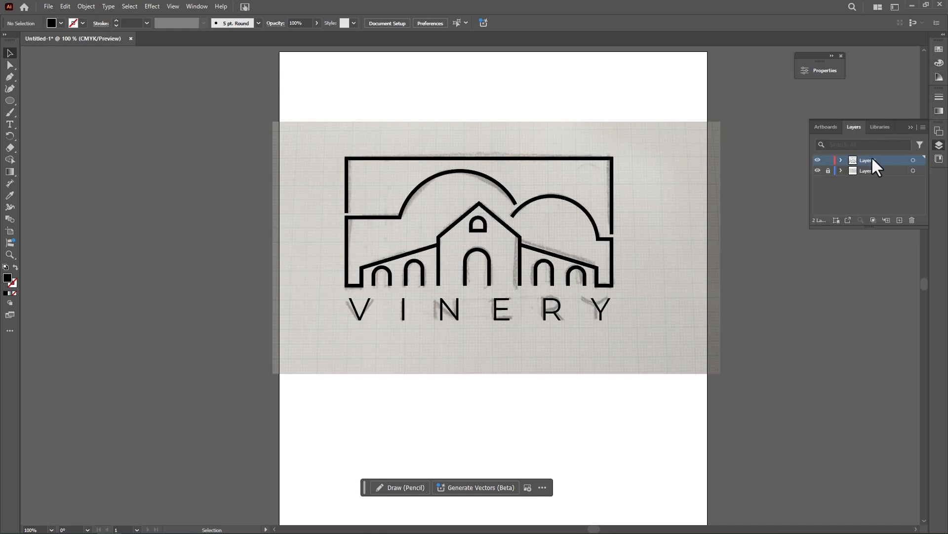
pyautogui.click(818, 171)
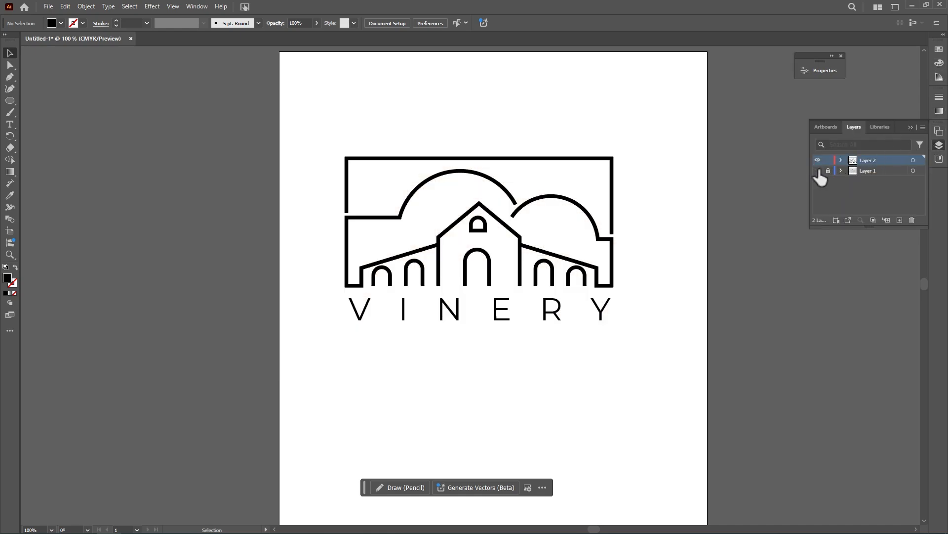
pyautogui.moveTo(864, 171); pyautogui.dragTo(912, 221)
pyautogui.click(911, 127)
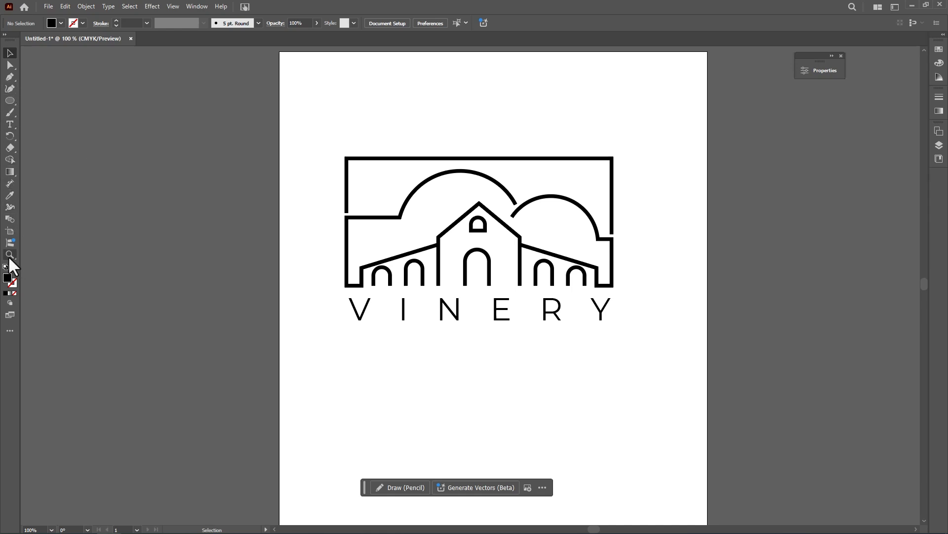
# - Shift the large arched door and the small gable window slightly sideways to centre both beneath the roof peak
pyautogui.click(10, 255)
pyautogui.moveTo(481, 218); pyautogui.dragTo(550, 425)
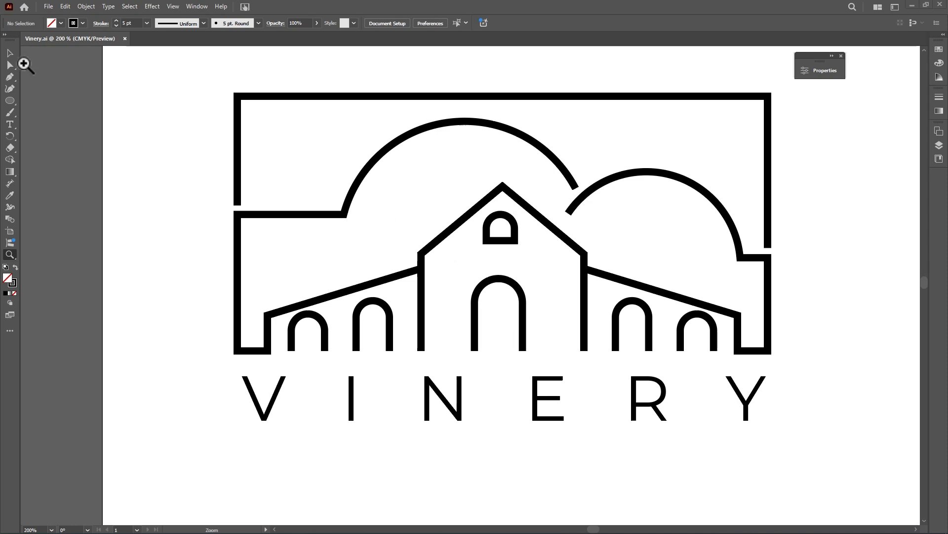
pyautogui.click(10, 52)
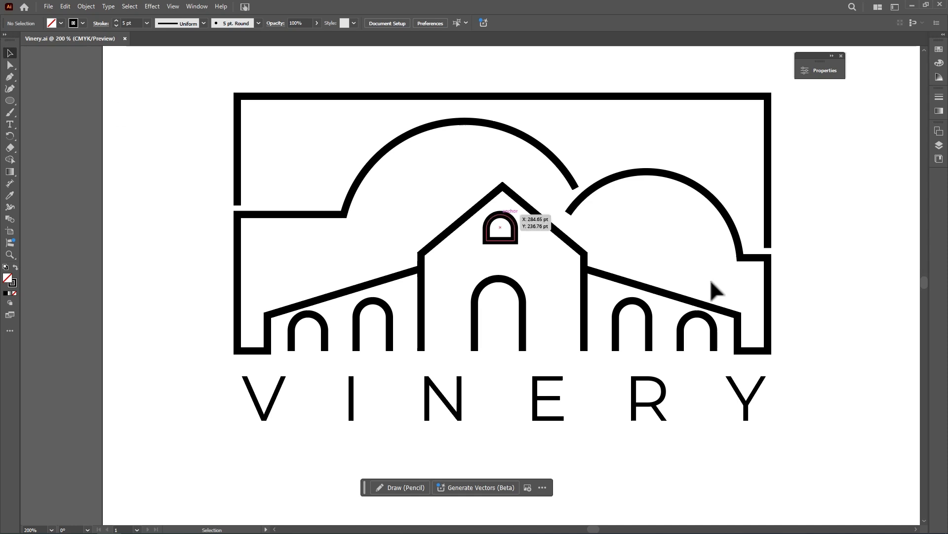
pyautogui.moveTo(500, 283); pyautogui.dragTo(504, 281)
pyautogui.moveTo(507, 223); pyautogui.dragTo(505, 244)
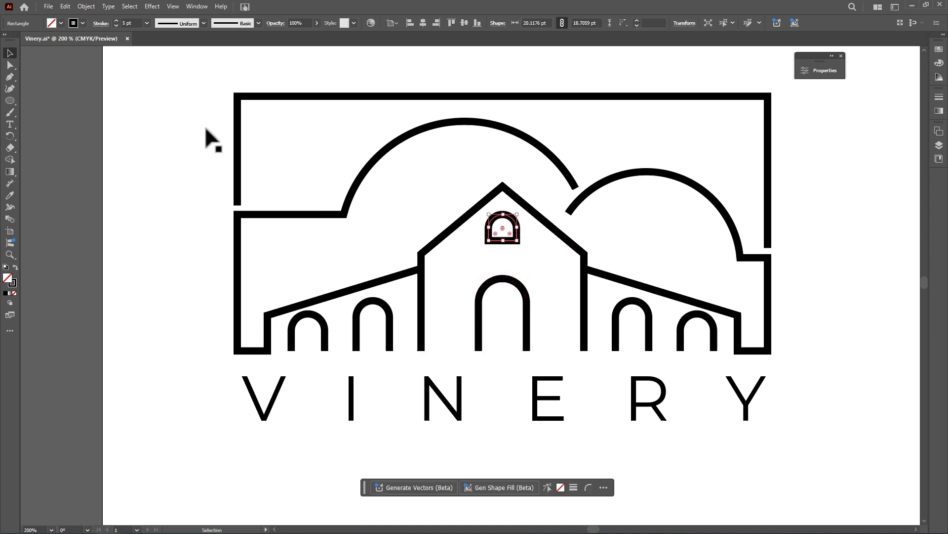
pyautogui.click(168, 127)
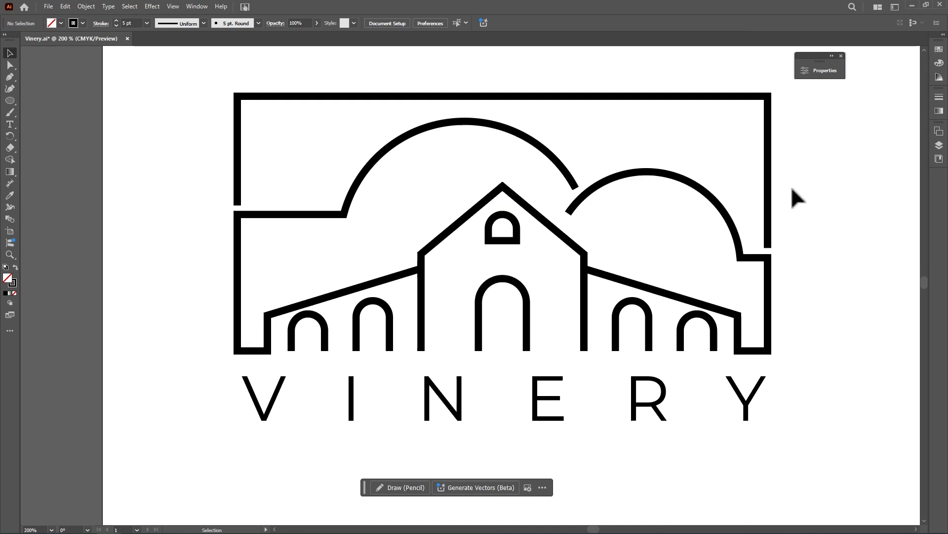